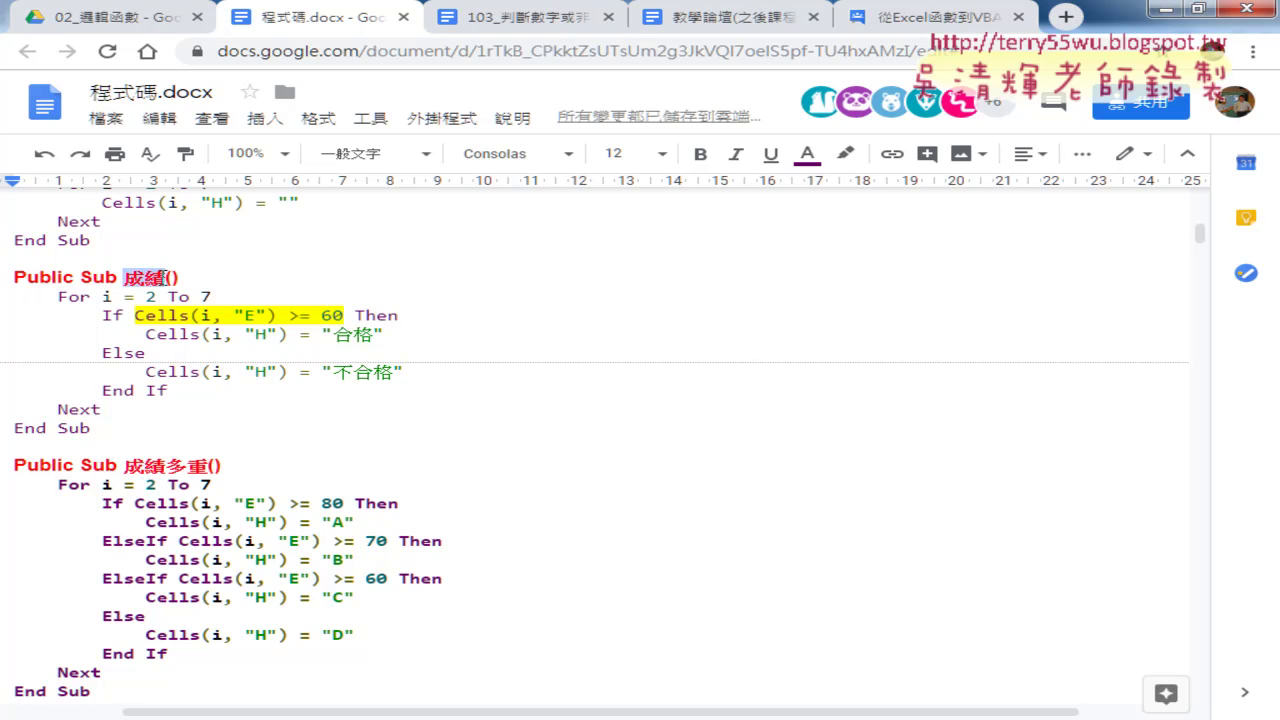
Walk through the 成績 Sub code: the For i = 2 To 7 loop, the If Cells(i, "E") >= 60 condition, and the Else "不合格" line
drag(57, 297, 233, 300)
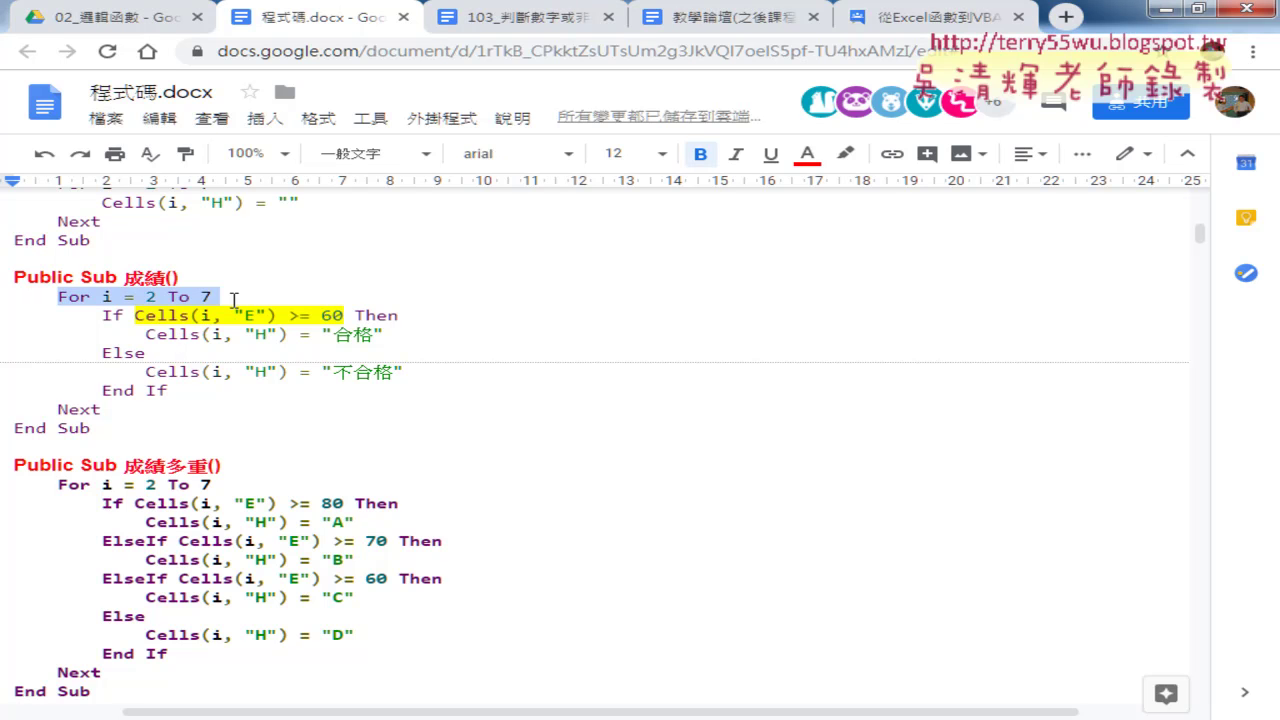
double_click(78, 409)
click(66, 296)
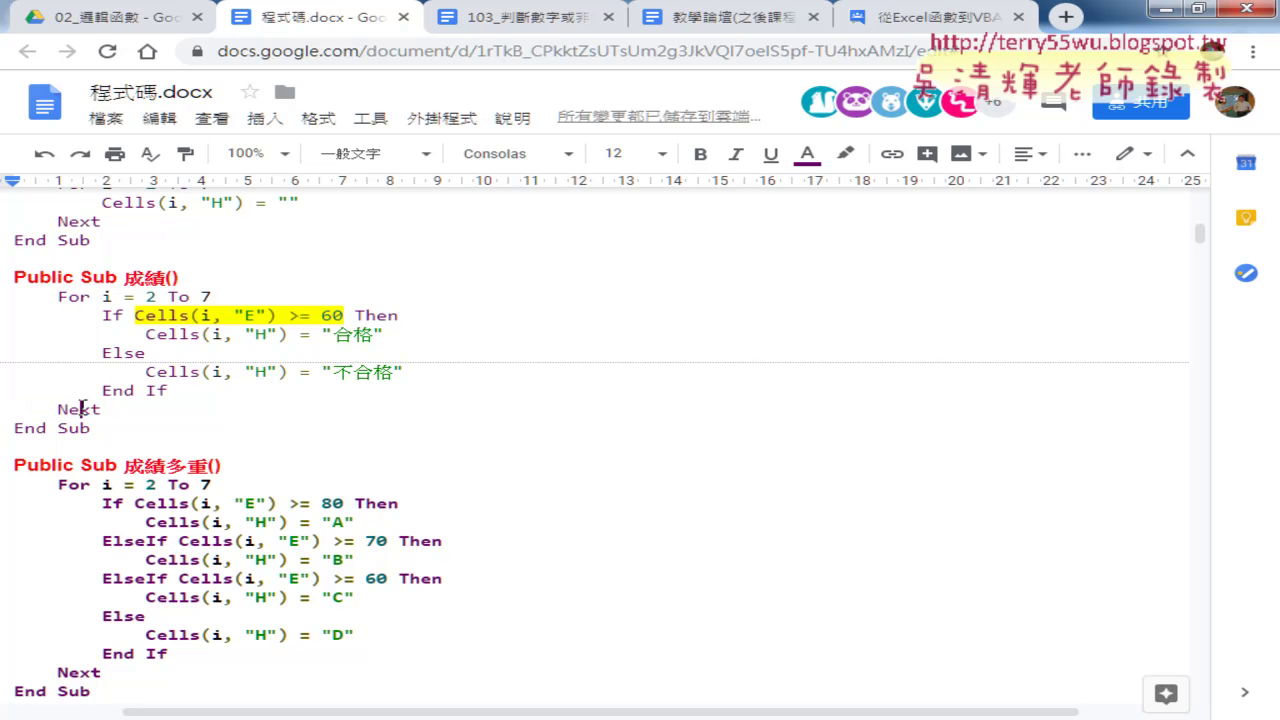
drag(102, 315, 212, 390)
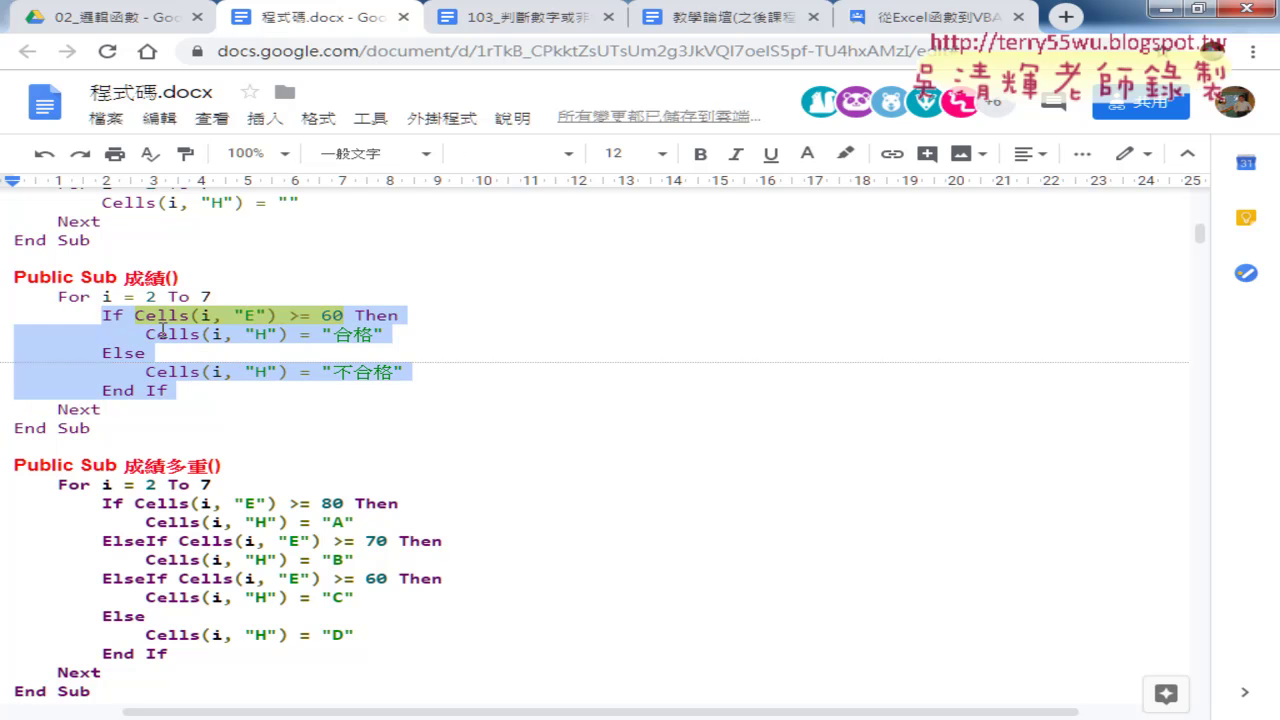
click(145, 353)
shift+click(104, 355)
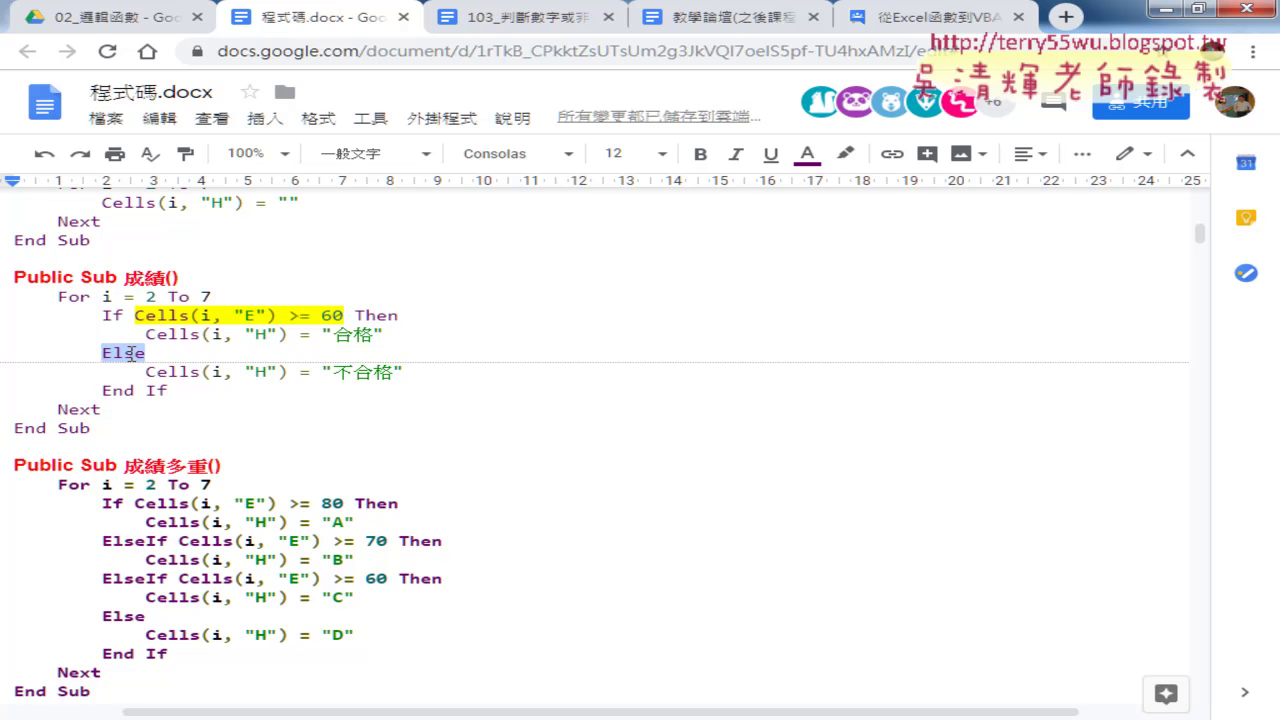
click(138, 316)
drag(138, 316, 345, 315)
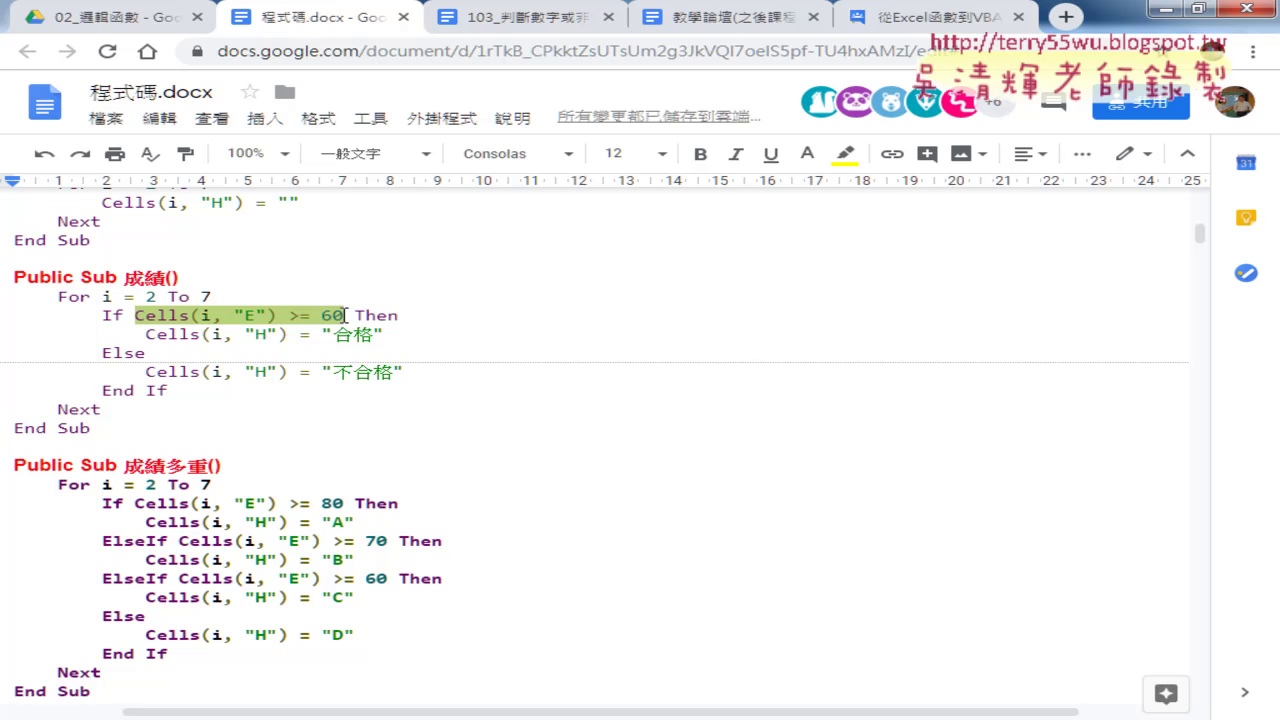
drag(333, 373, 391, 376)
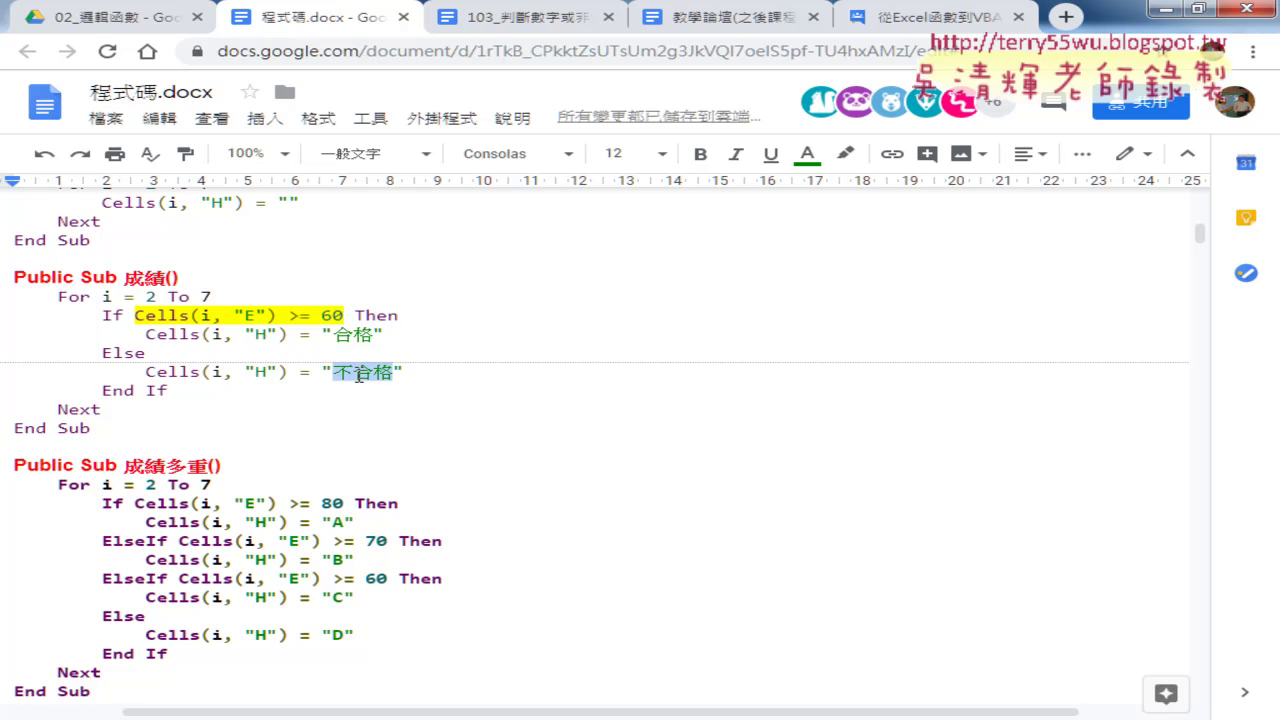
drag(321, 372, 407, 371)
drag(290, 371, 147, 372)
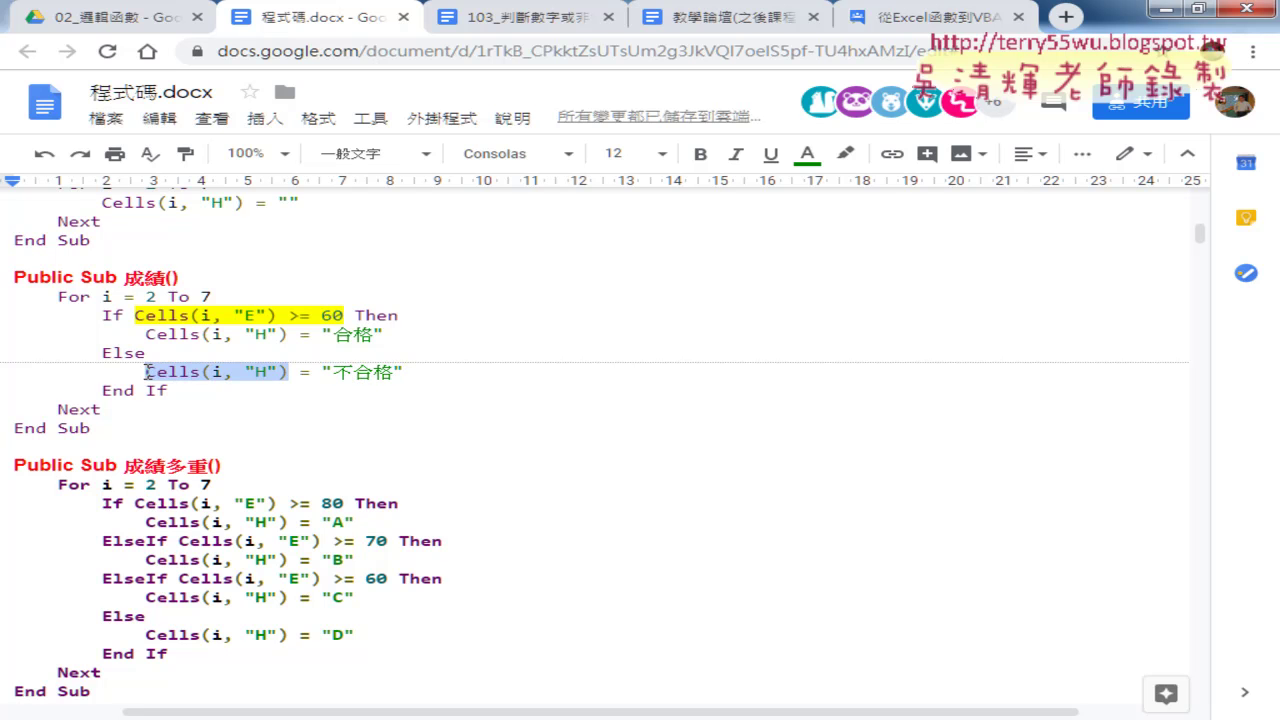
double_click(219, 371)
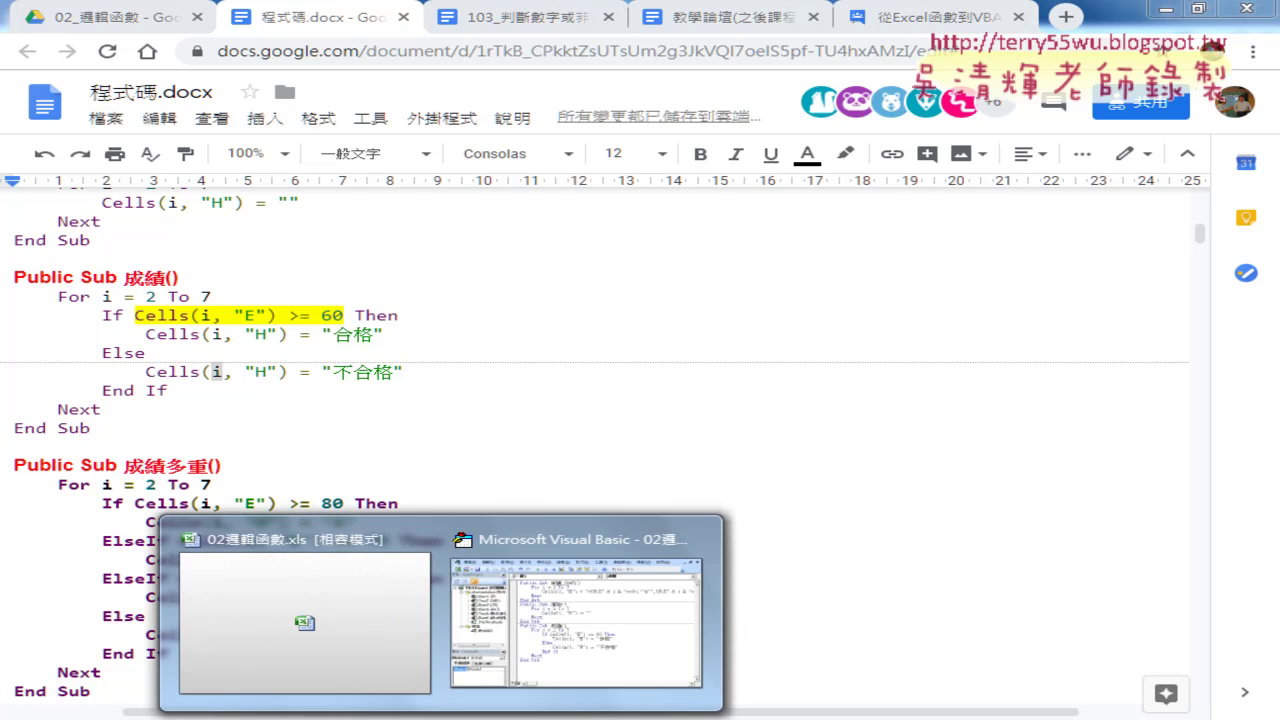
In the Excel sheet, clear column H, run 成績, and check the 合格/不合格 results in H3:H7
click(375, 645)
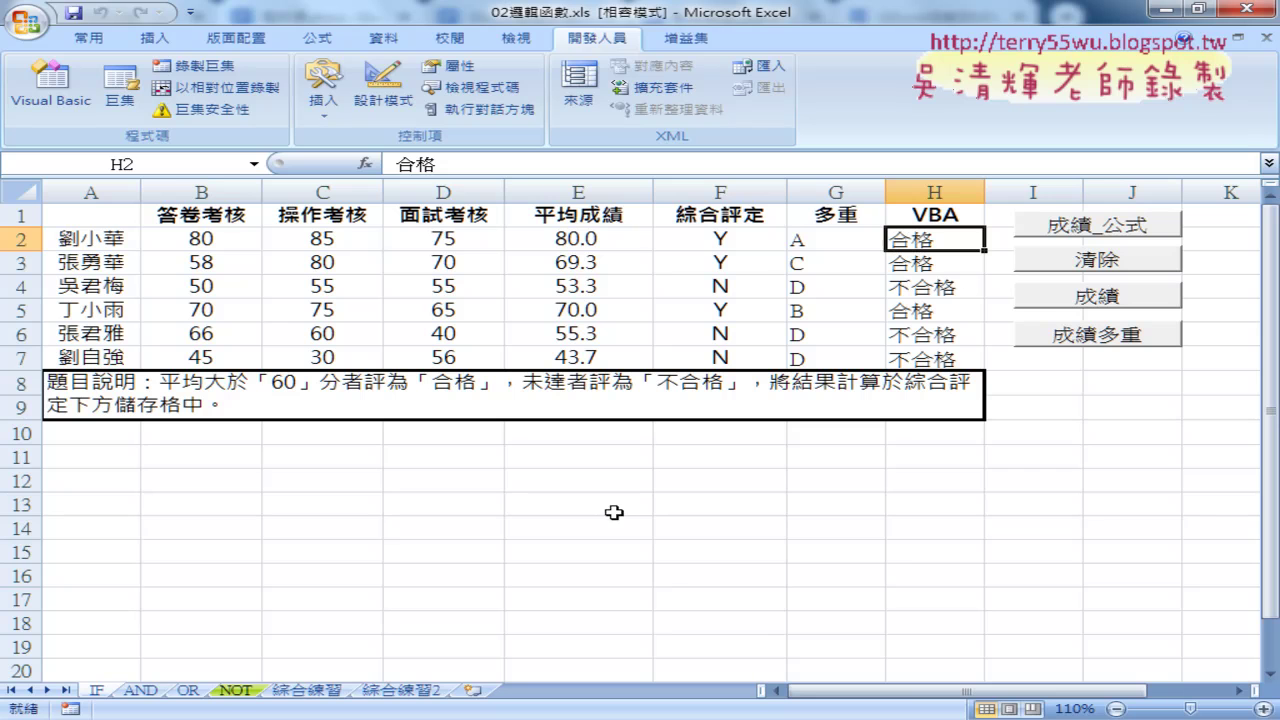
click(1082, 260)
click(1082, 298)
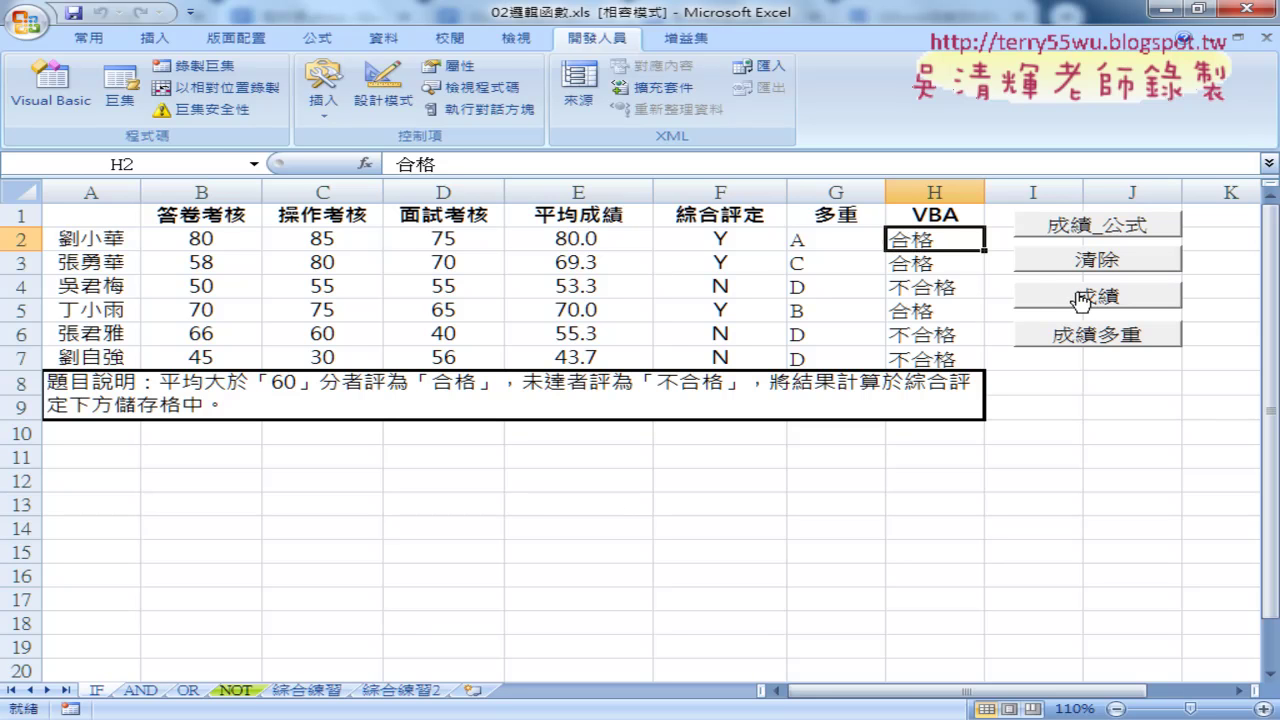
click(906, 262)
click(914, 286)
click(918, 310)
click(918, 334)
click(932, 358)
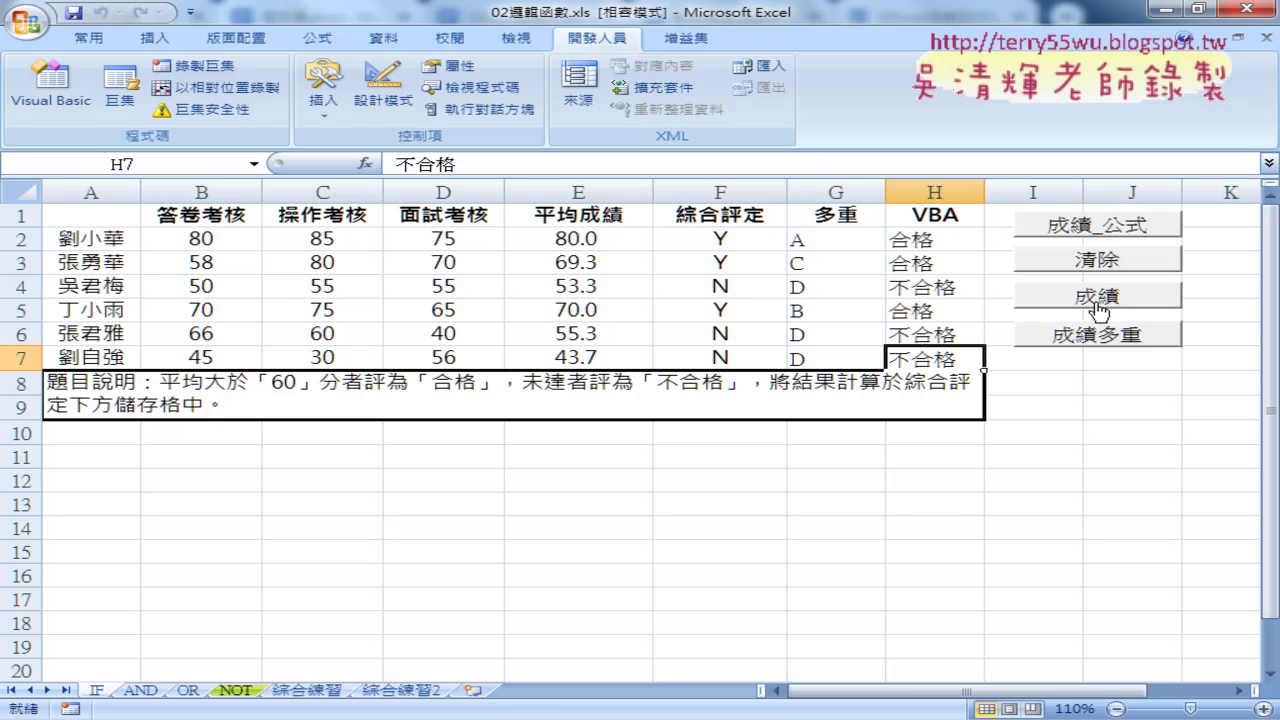
Run 成績_公式, inspect H2's IF formula without changing it, then clear column H again
click(1096, 262)
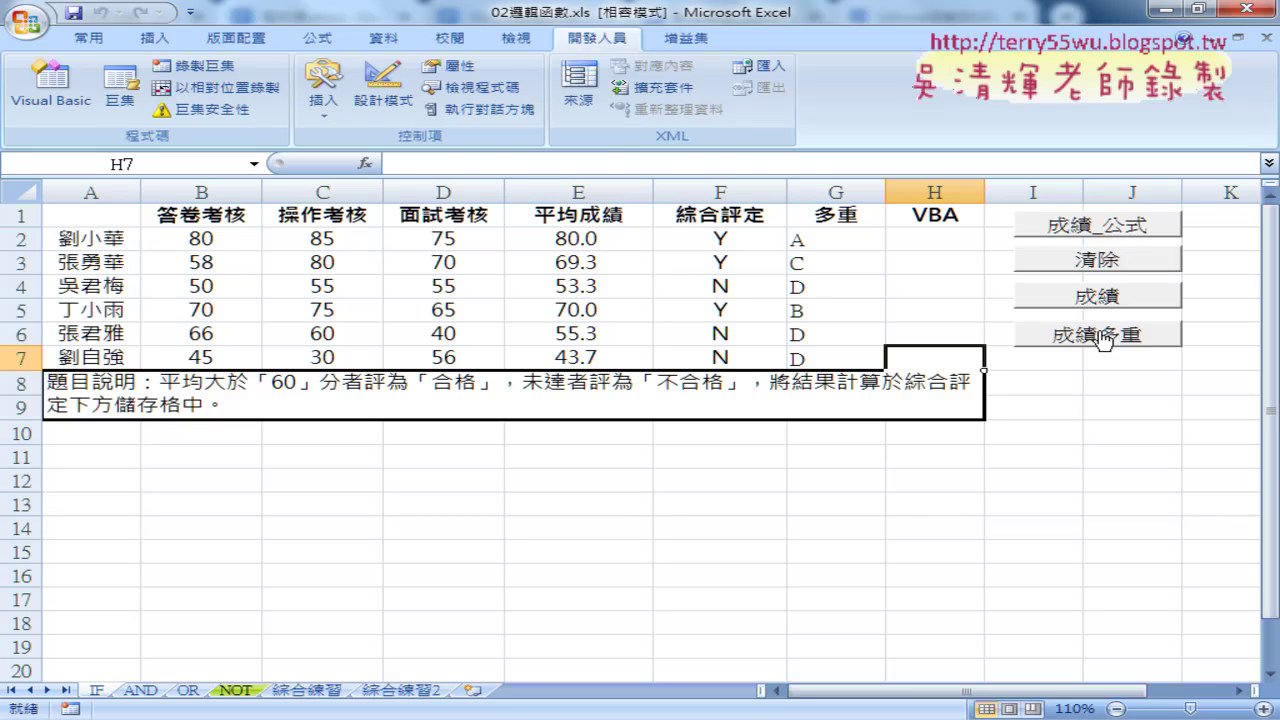
click(1100, 228)
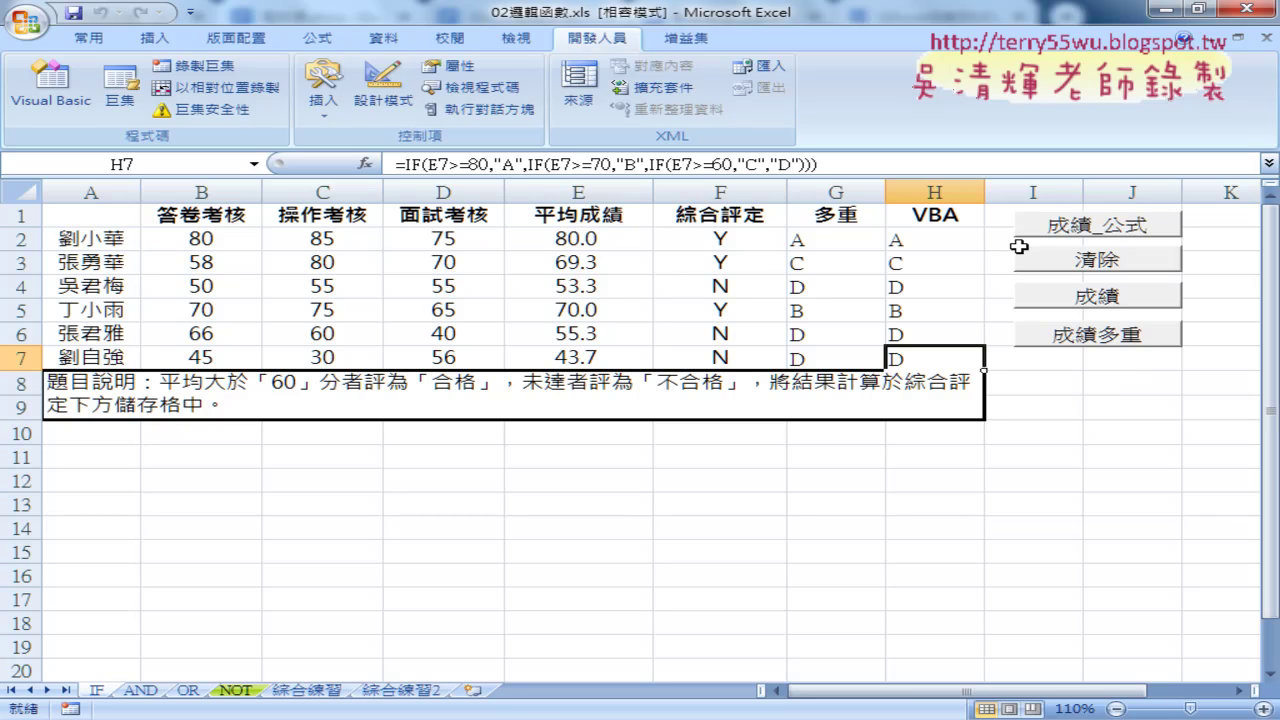
click(923, 243)
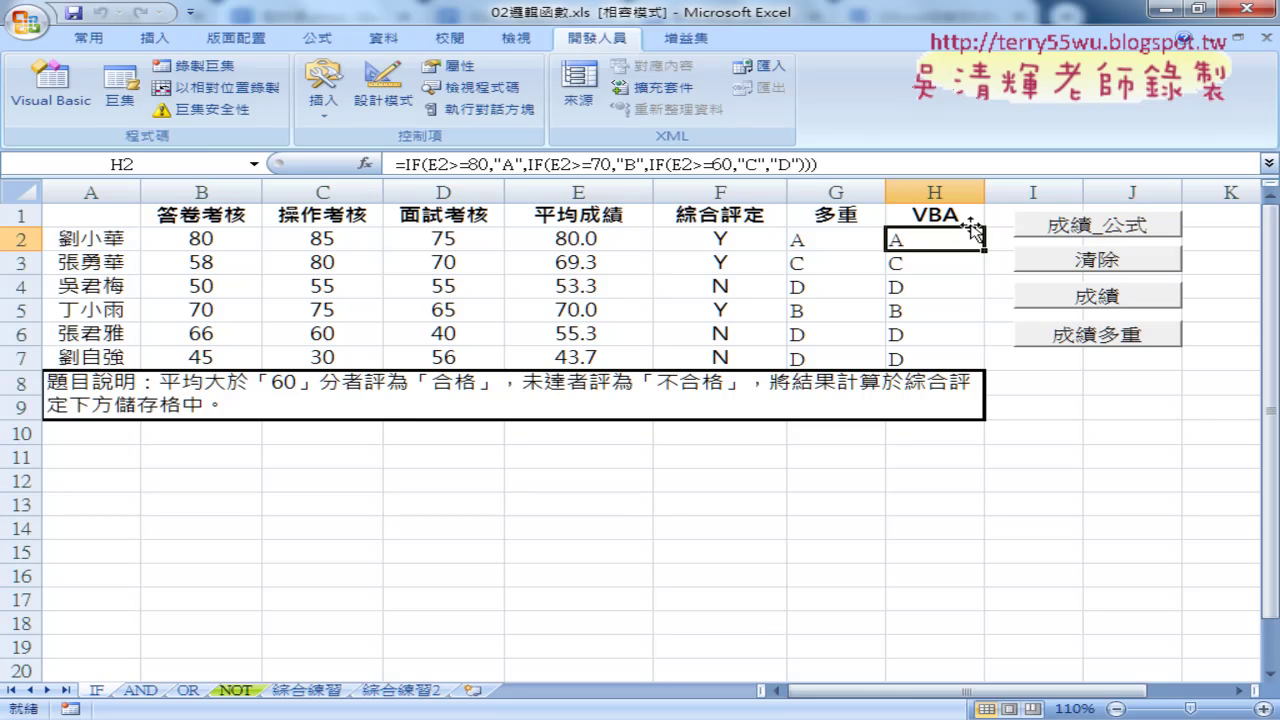
click(528, 162)
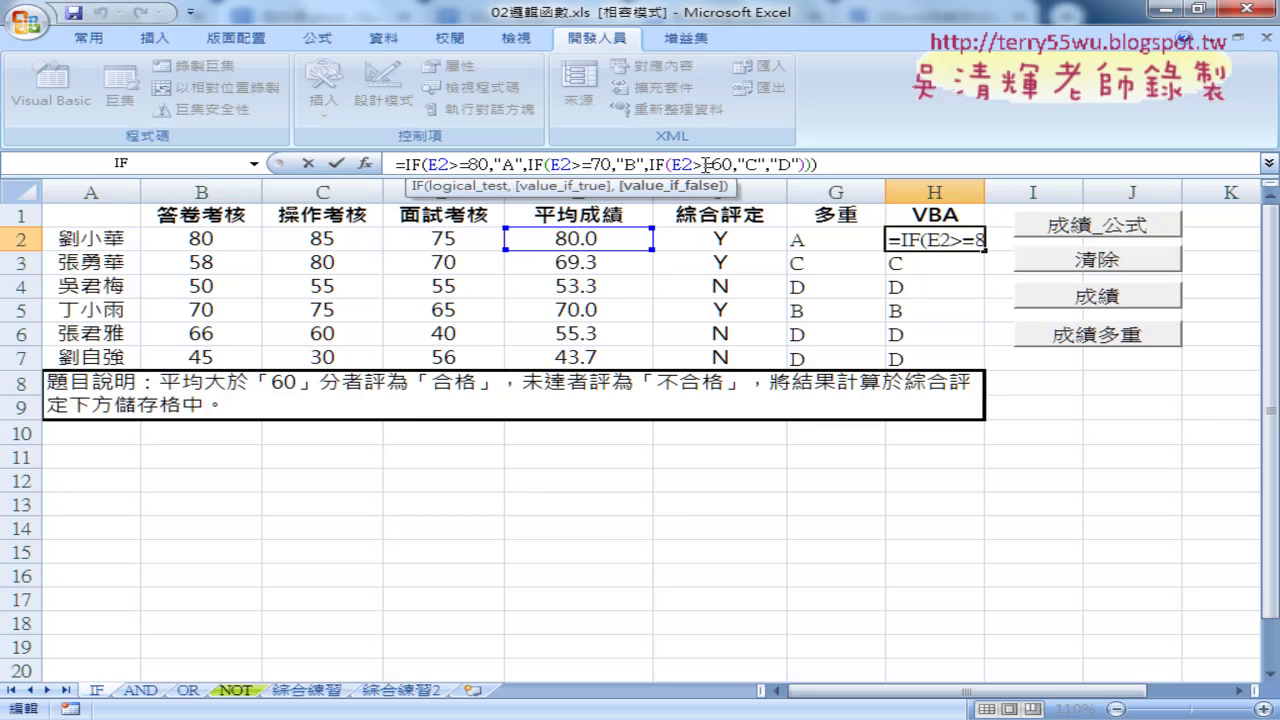
click(310, 163)
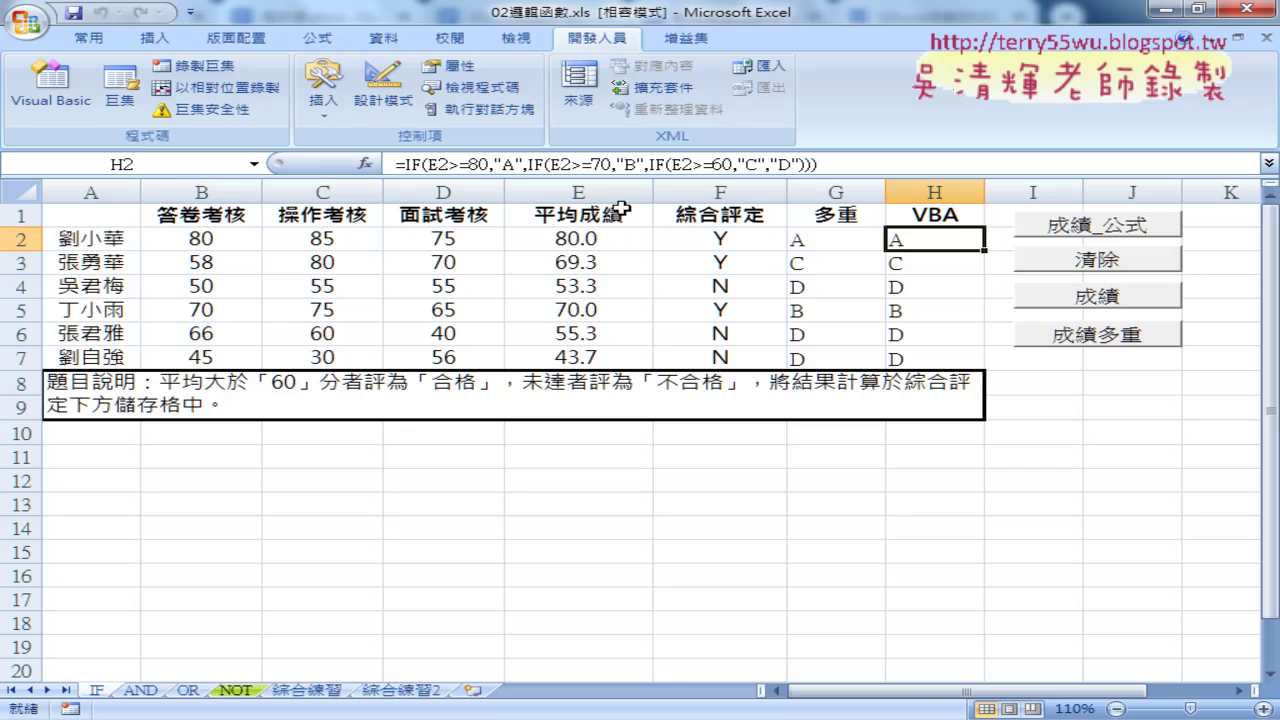
double_click(922, 241)
key(shift+End)
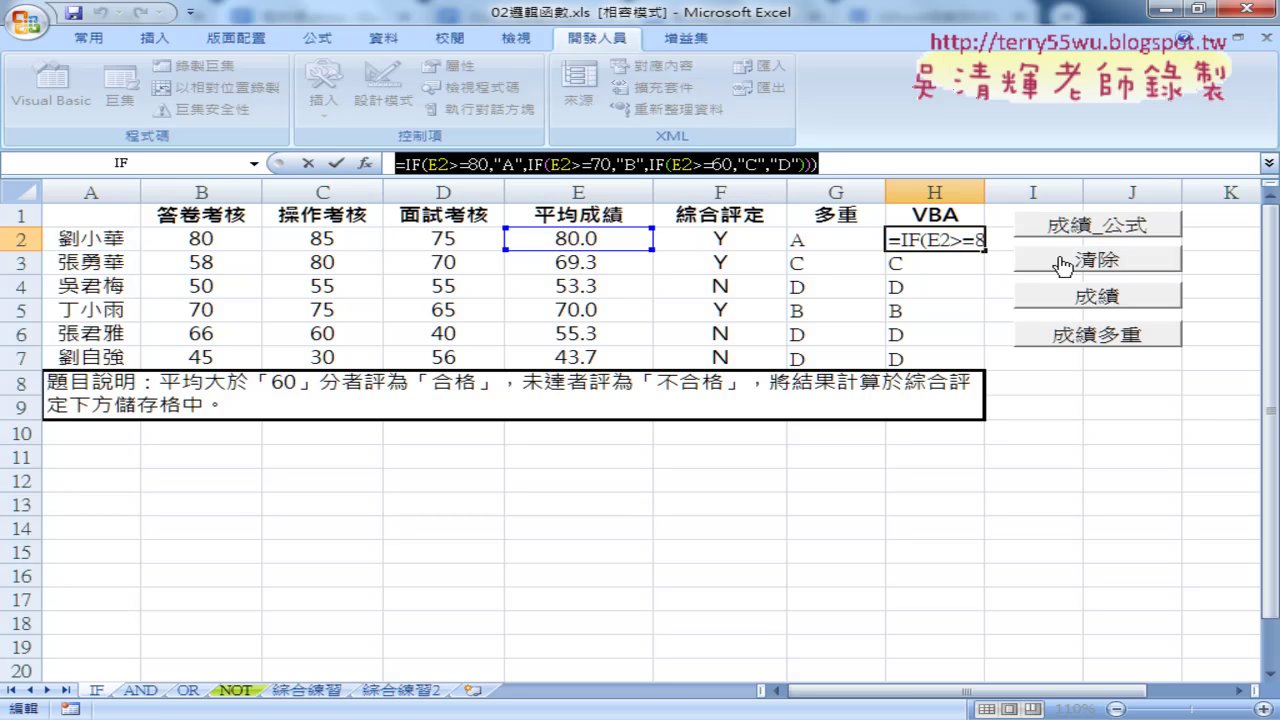
click(307, 163)
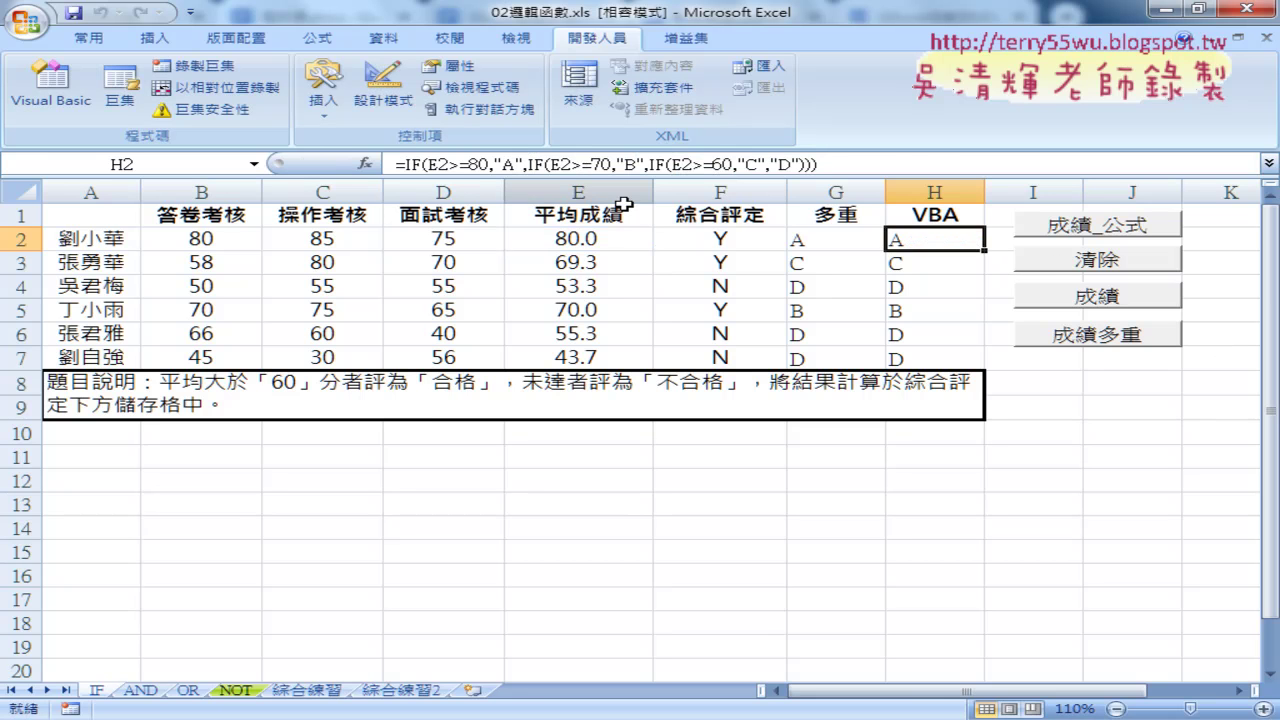
click(1086, 265)
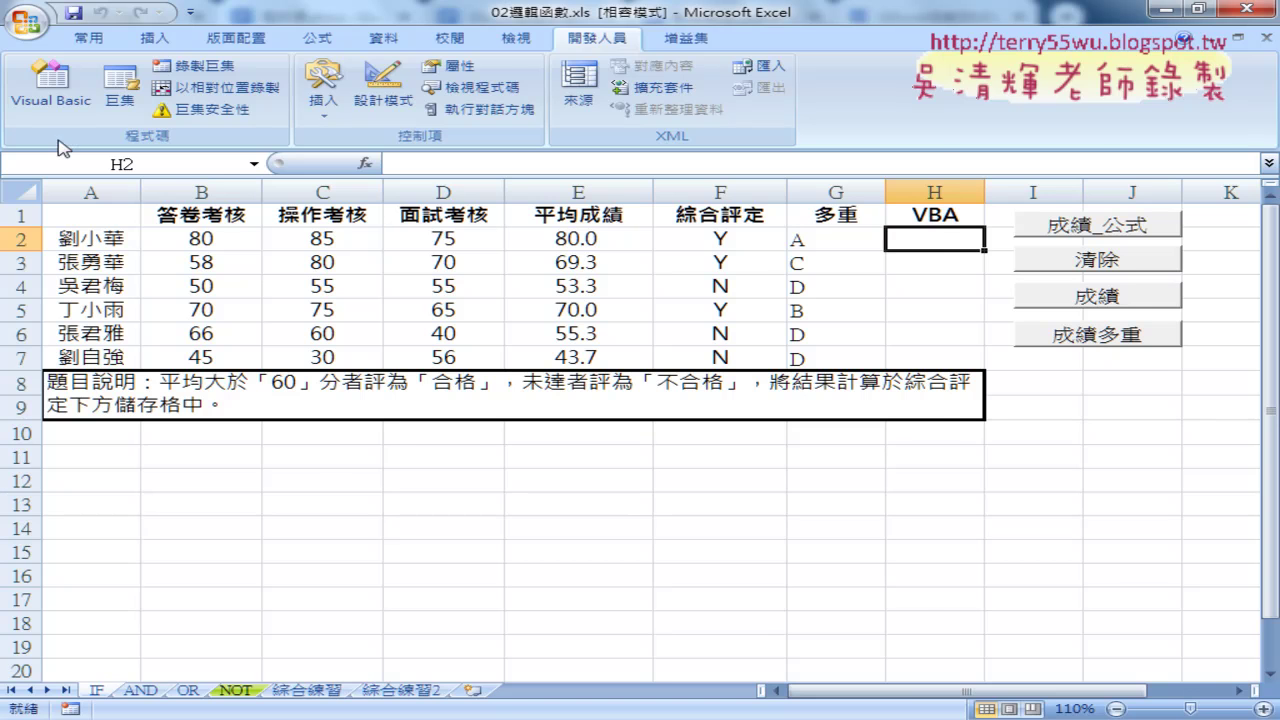
Open the Visual Basic editor, enlarge and reposition it, and select the whole 成績 Sub
click(52, 100)
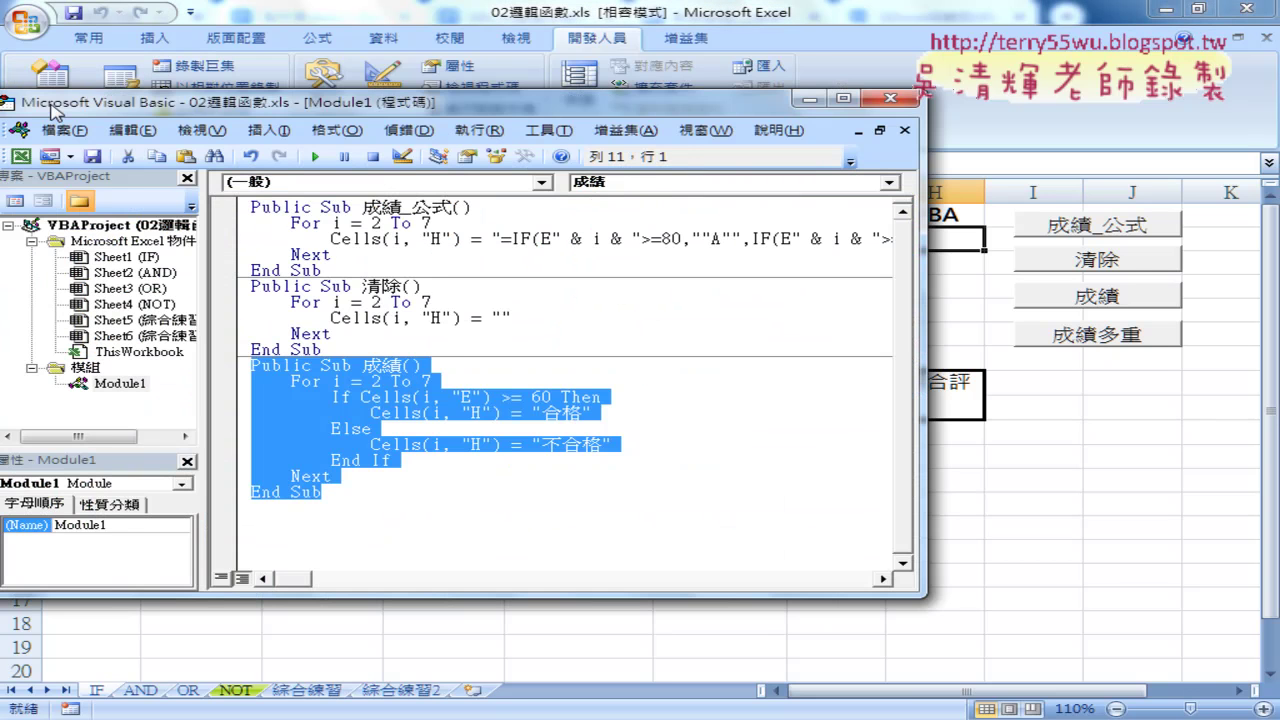
mouse_move(178, 64)
mouse_down()
mouse_move(363, 76)
mouse_move(289, 72)
mouse_up()
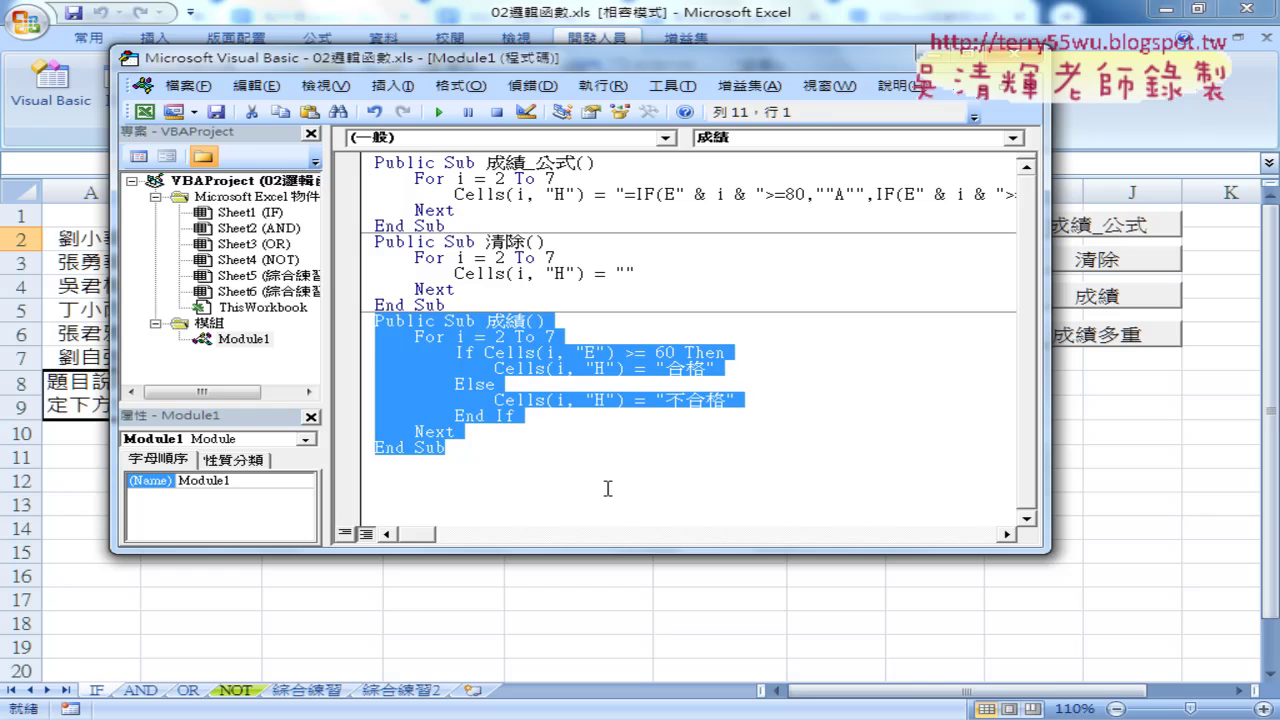
drag(636, 552, 634, 676)
click(649, 547)
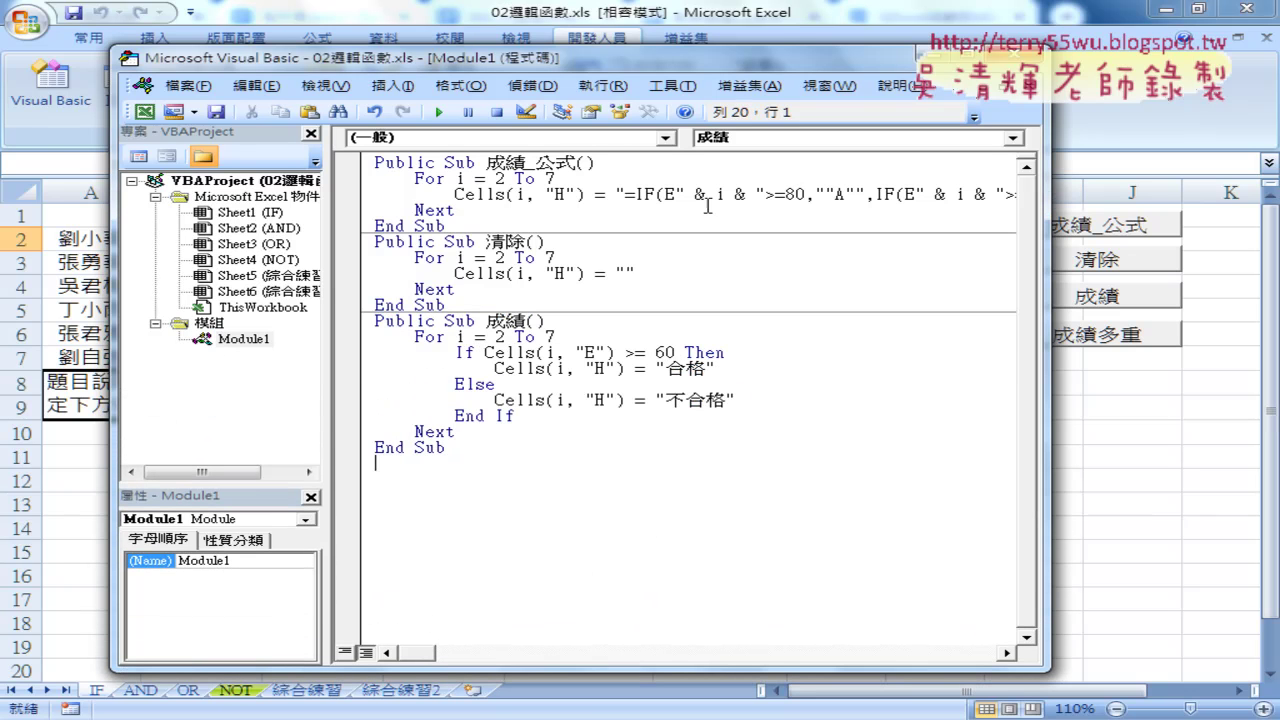
drag(588, 66, 520, 42)
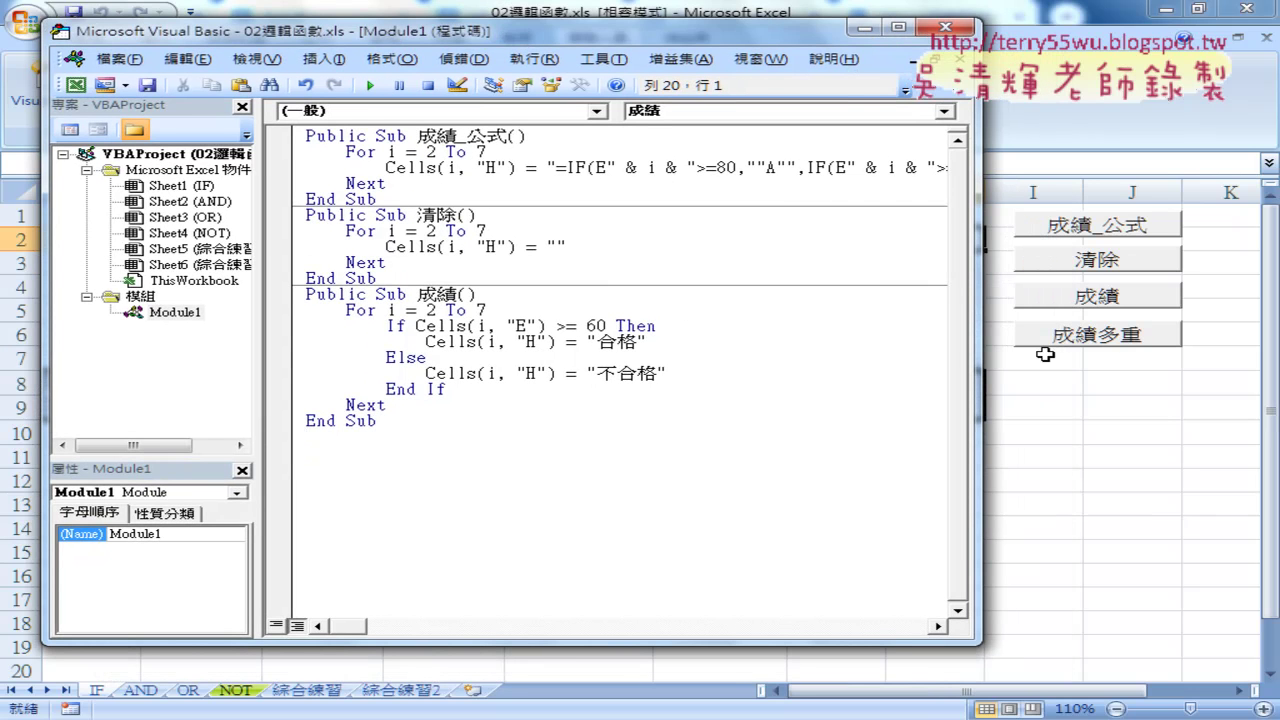
drag(393, 423, 293, 308)
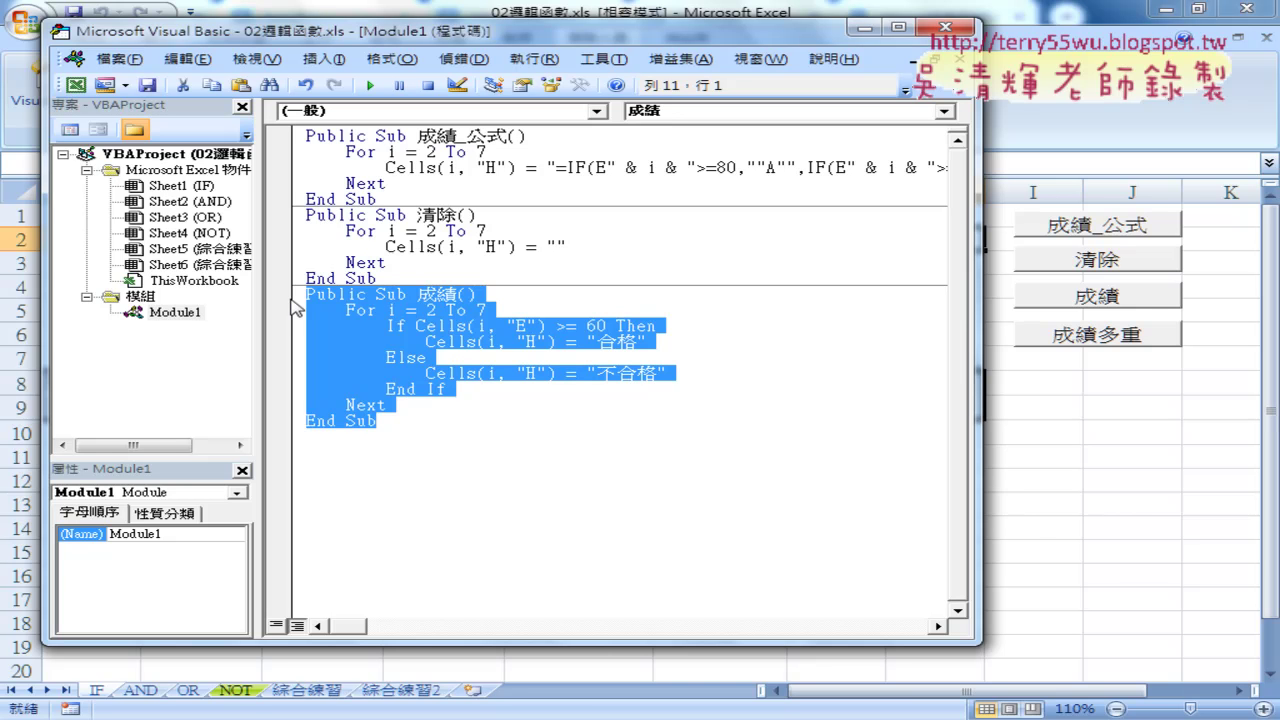
Copy the 成績 Sub, paste it below End Sub, and rename the copy 成績多重()
right_click(364, 340)
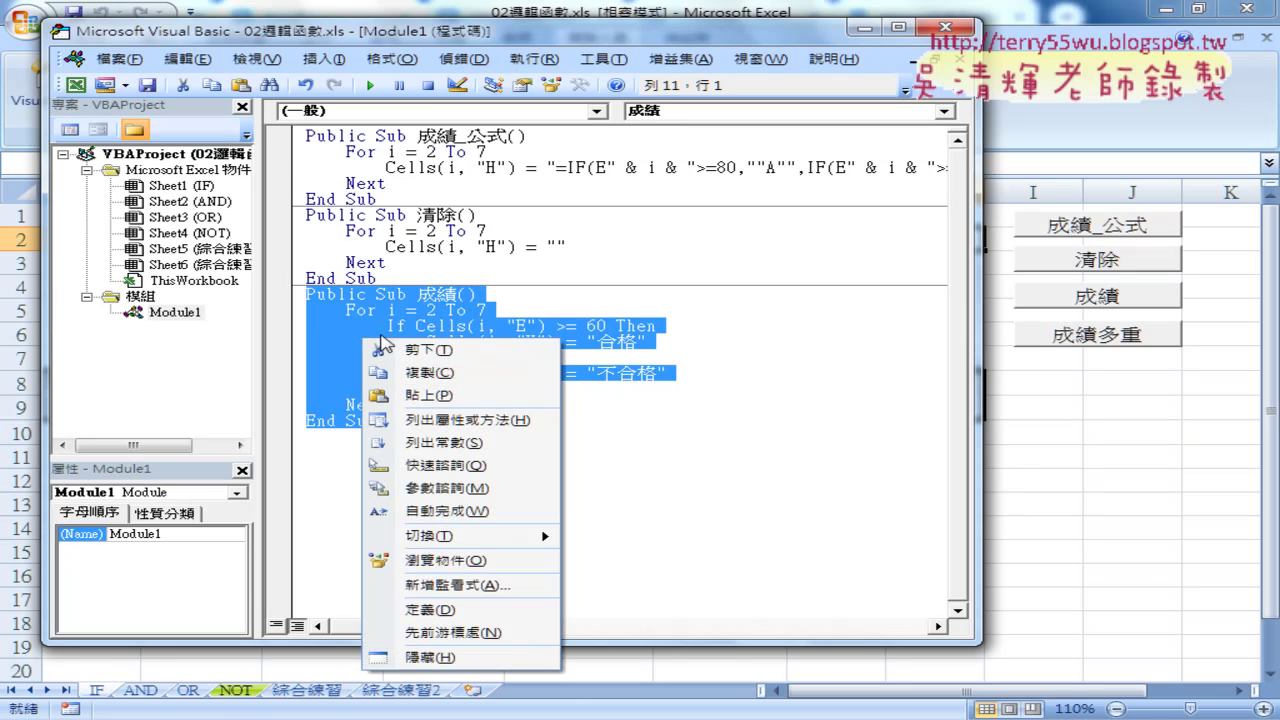
click(400, 373)
click(367, 430)
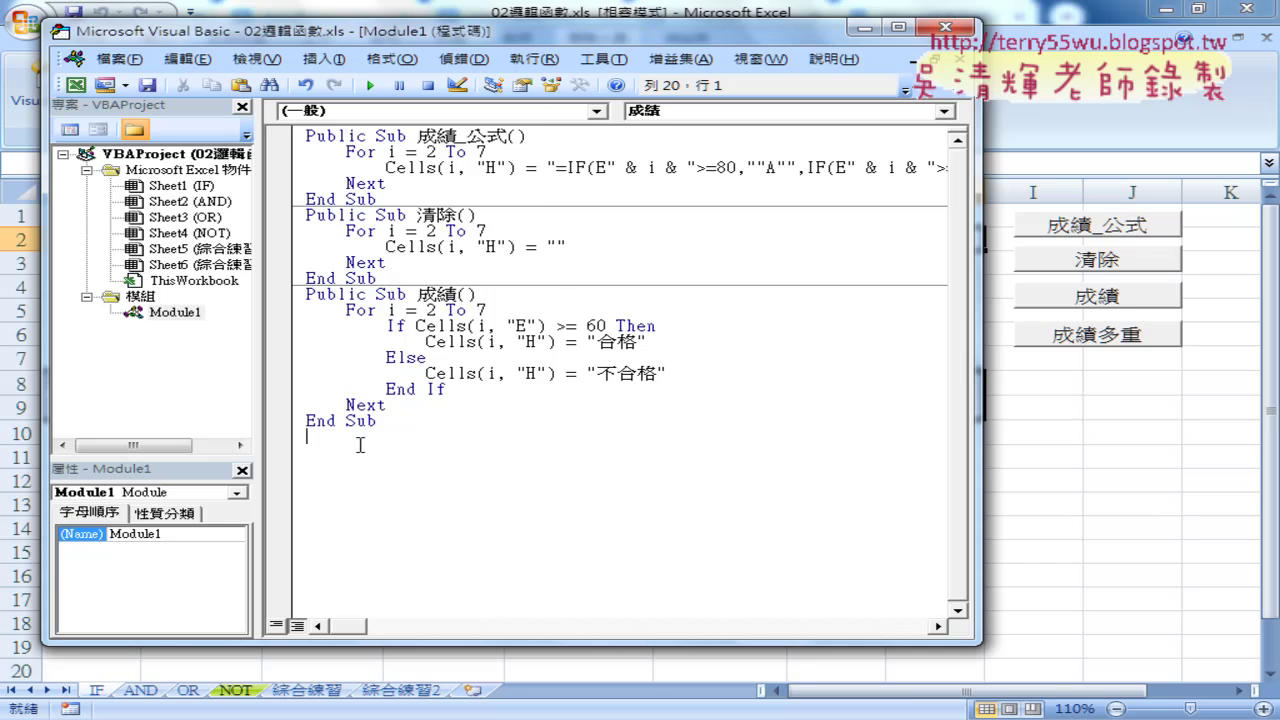
right_click(358, 450)
click(440, 172)
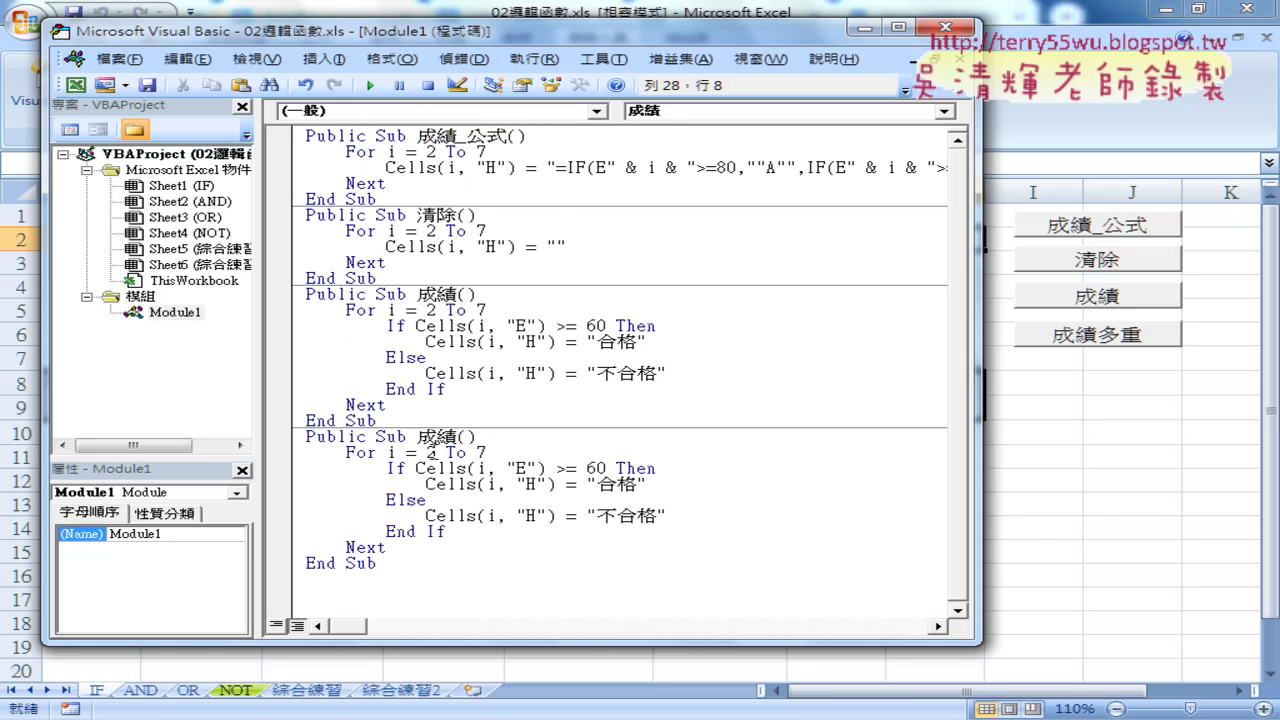
click(460, 436)
text(ㄉㄨㄛ)
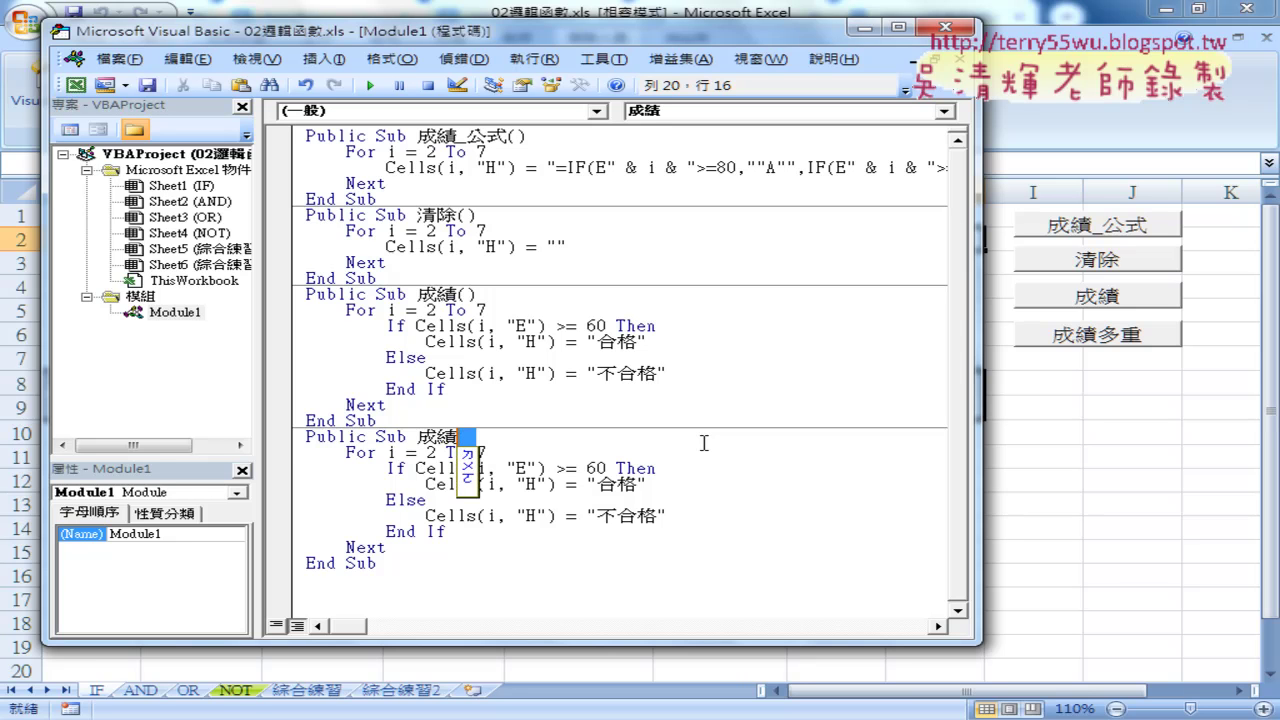
text(多ㄔ)
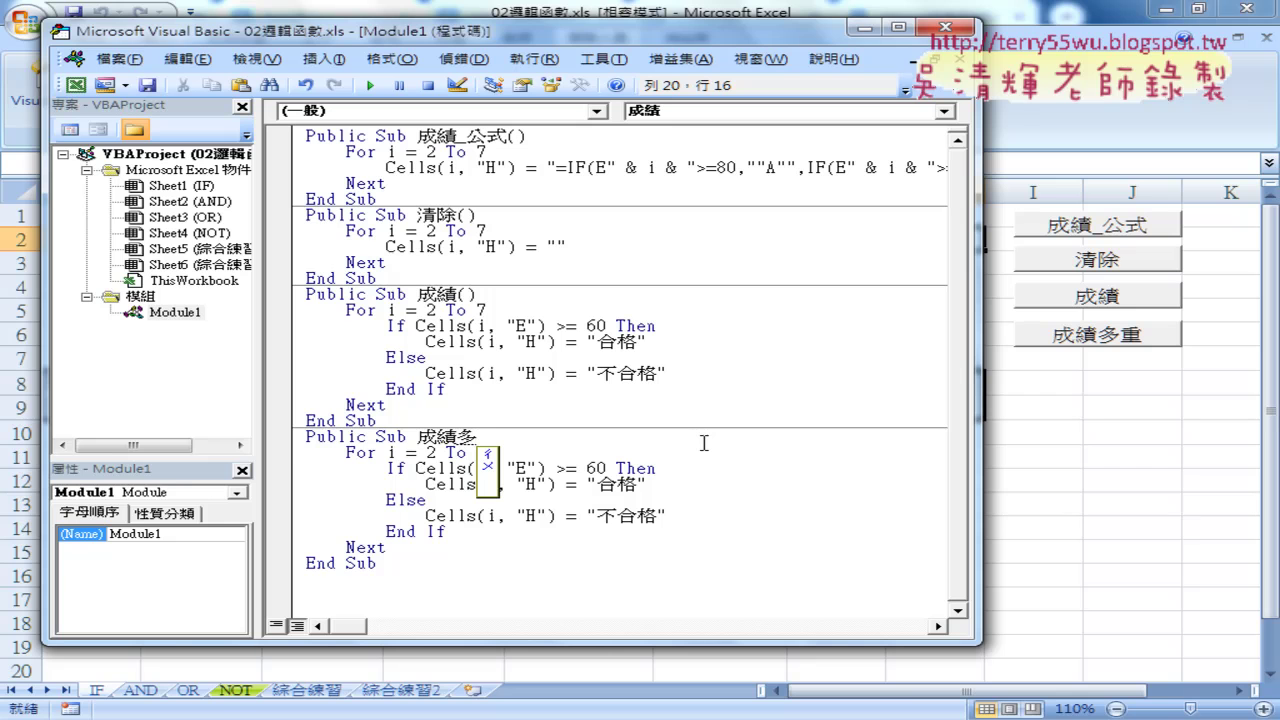
text(ㄥ)
text(重)
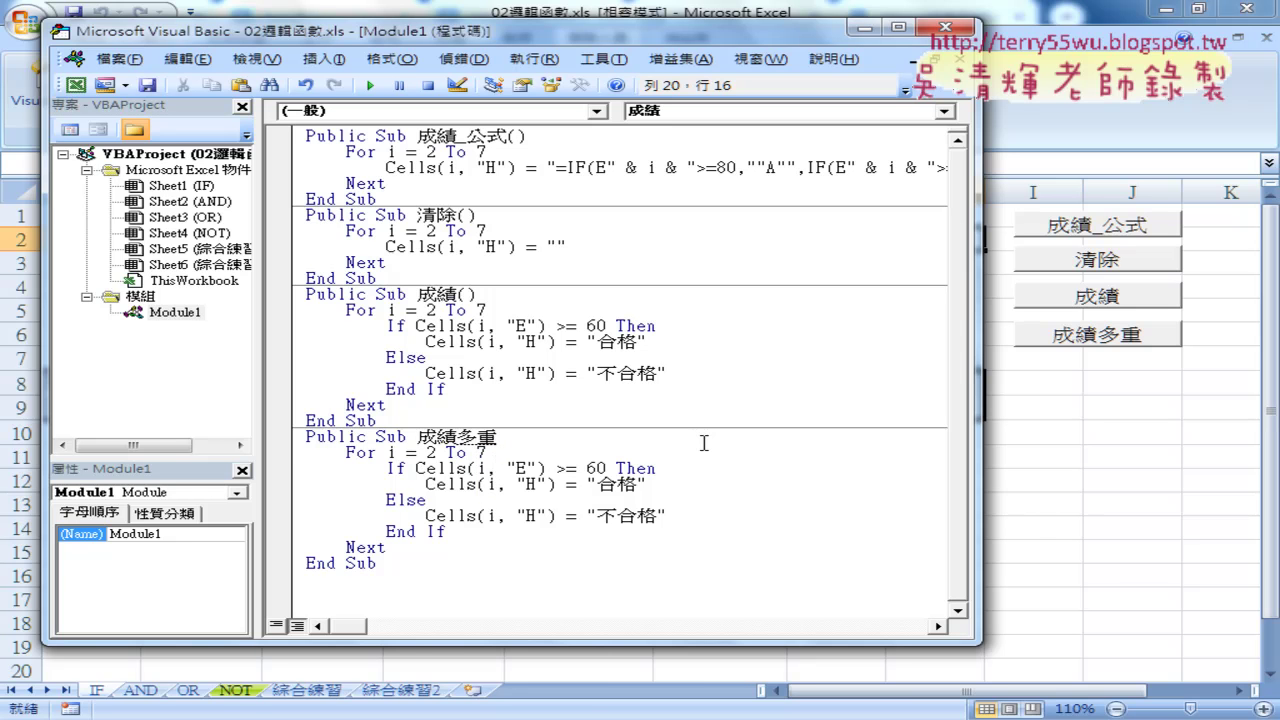
text(())
In 成績多重, change the threshold 60 to 80, 合格 to "A", and 不合格 to "D"
drag(416, 468, 606, 468)
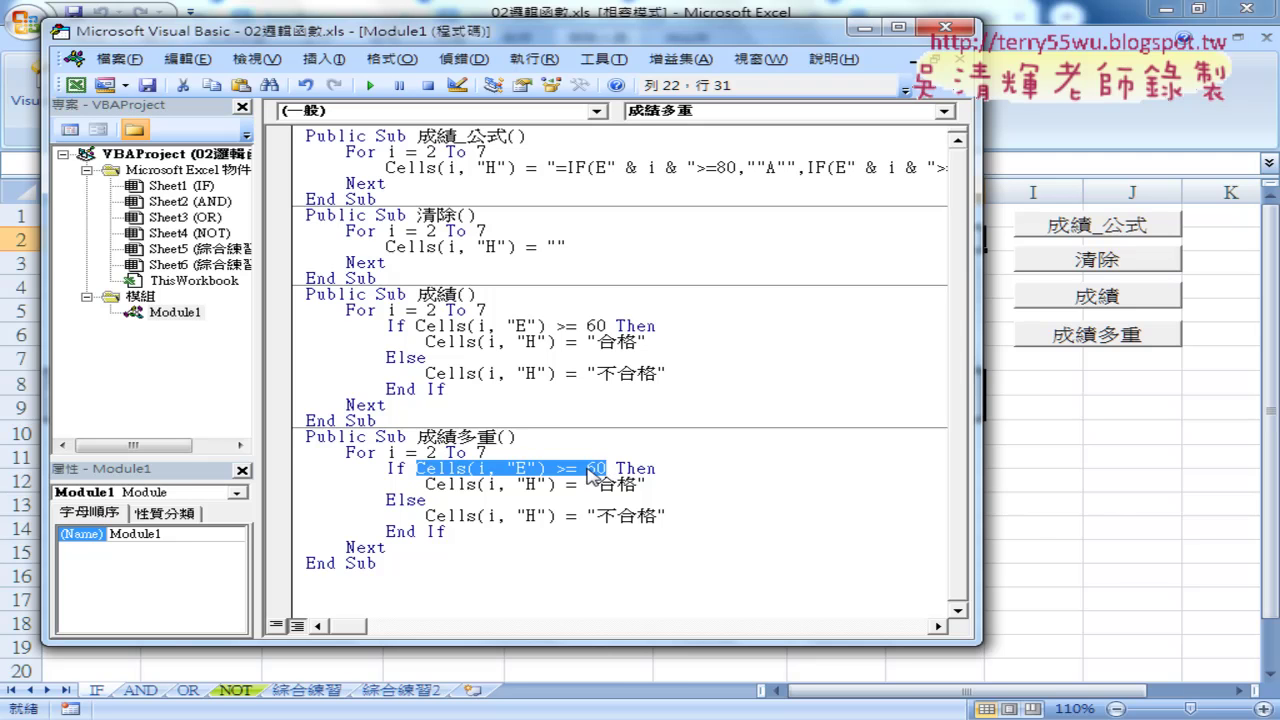
click(596, 469)
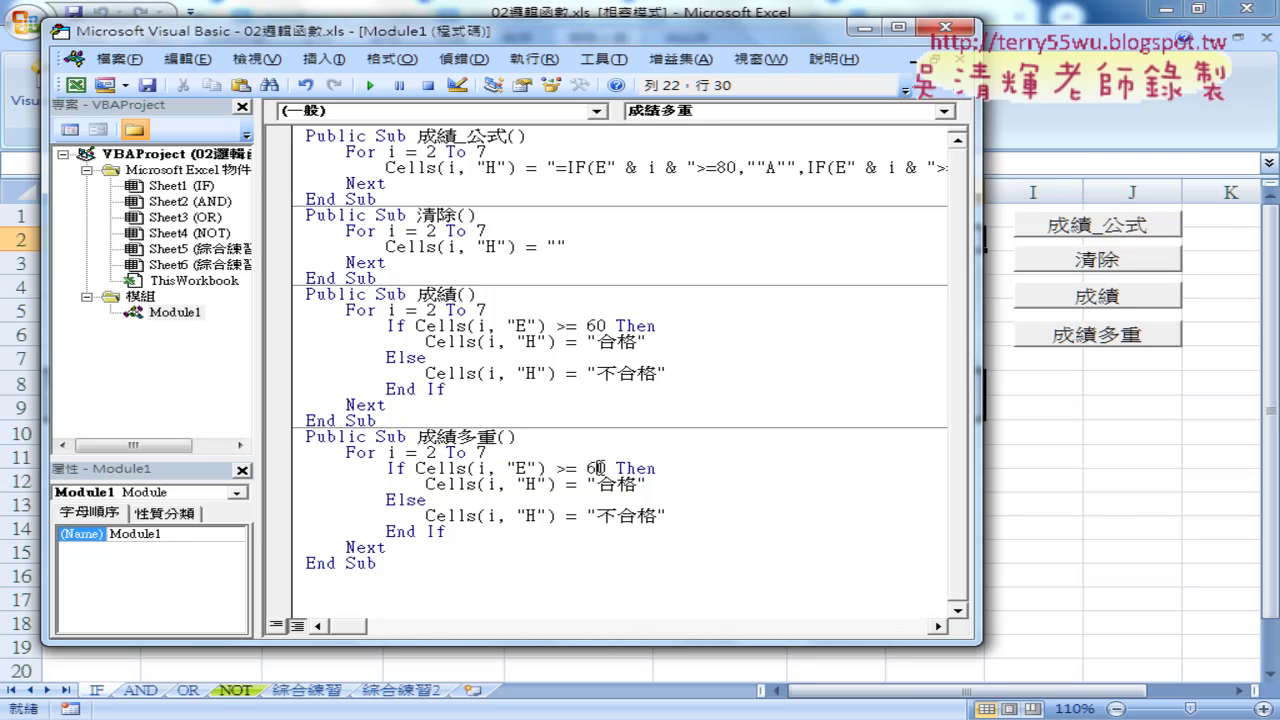
drag(596, 469, 588, 469)
text(8)
drag(597, 484, 641, 484)
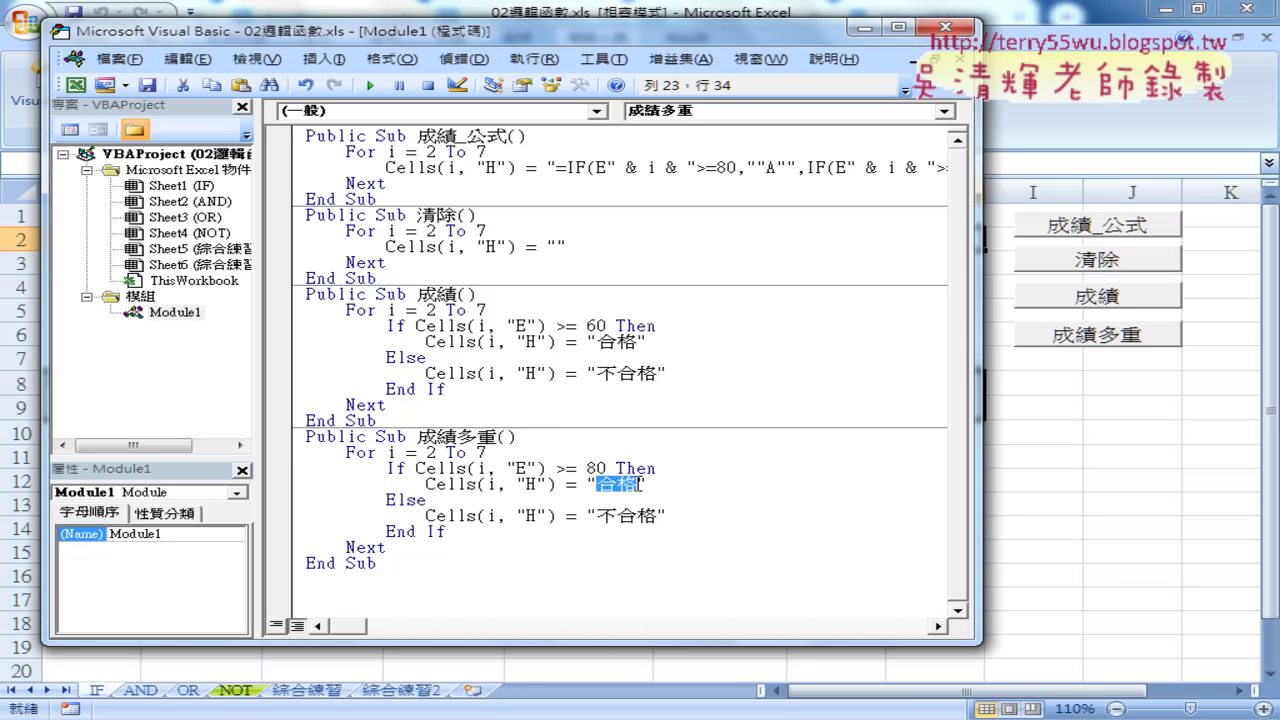
text(A)
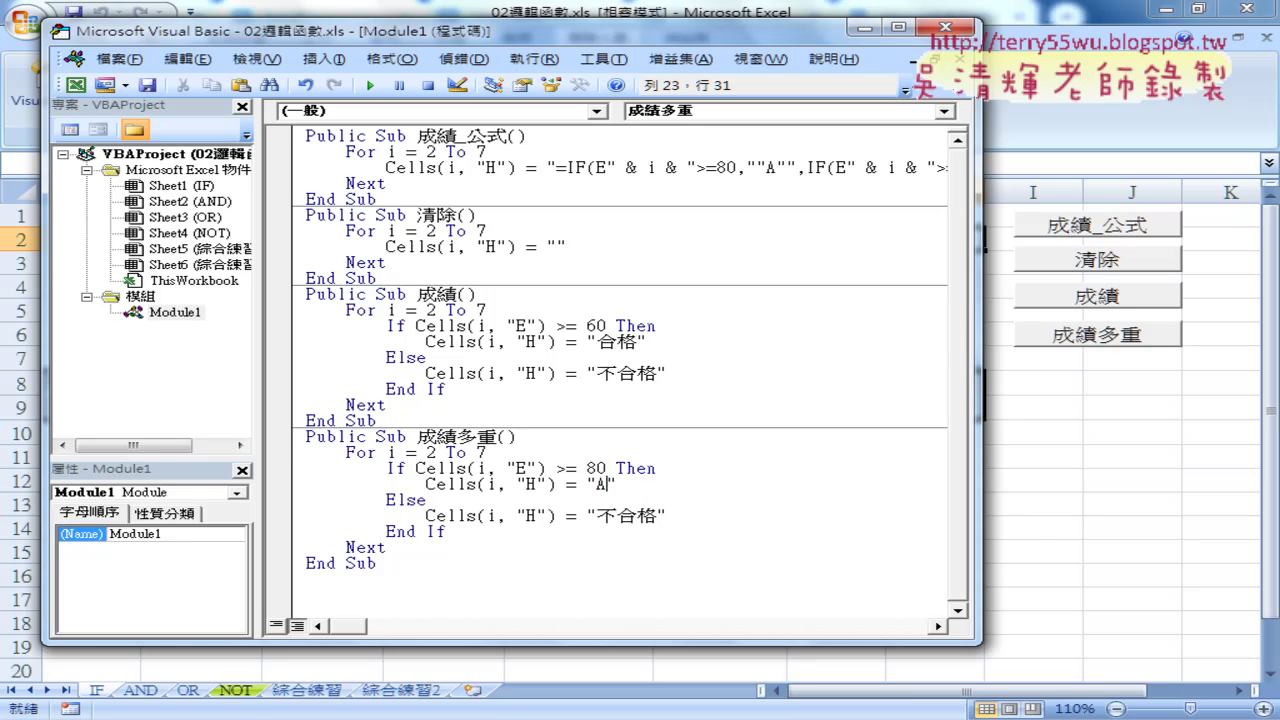
drag(596, 515, 661, 515)
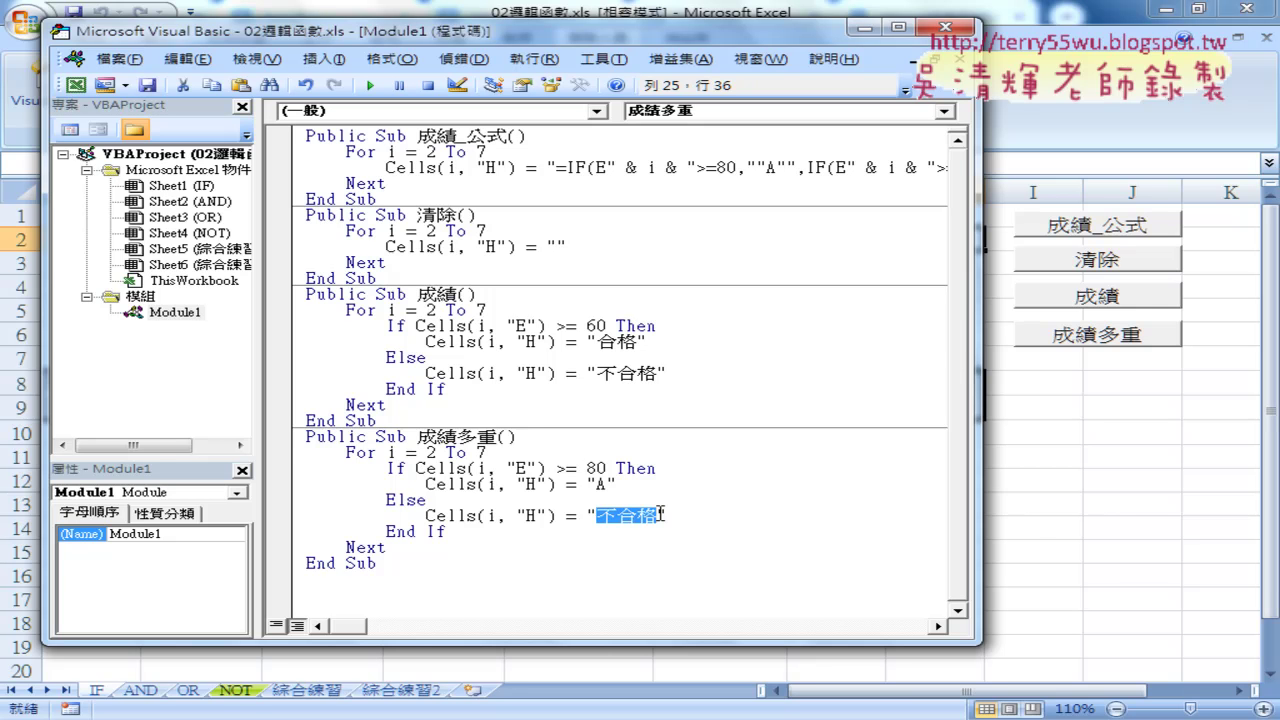
text(D)
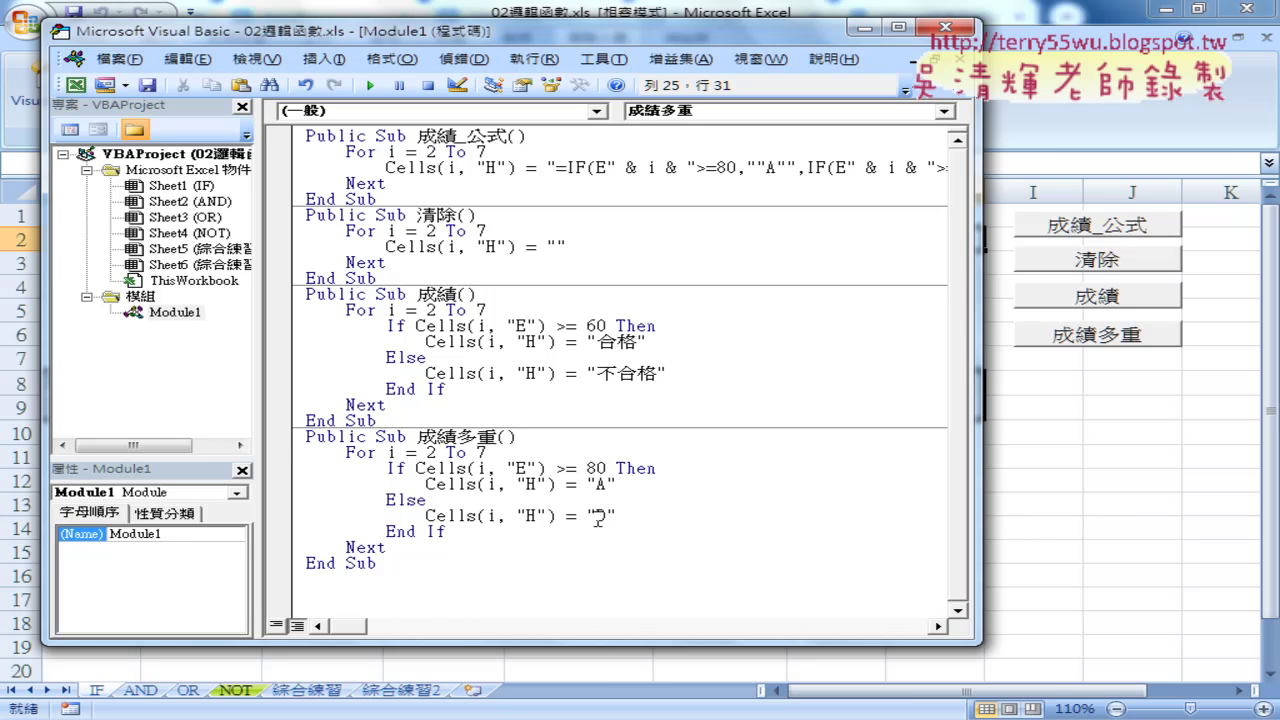
Select the If Cells(i, "E") >= 80 Then and "A" lines
drag(617, 484, 283, 470)
key(ctrl+c)
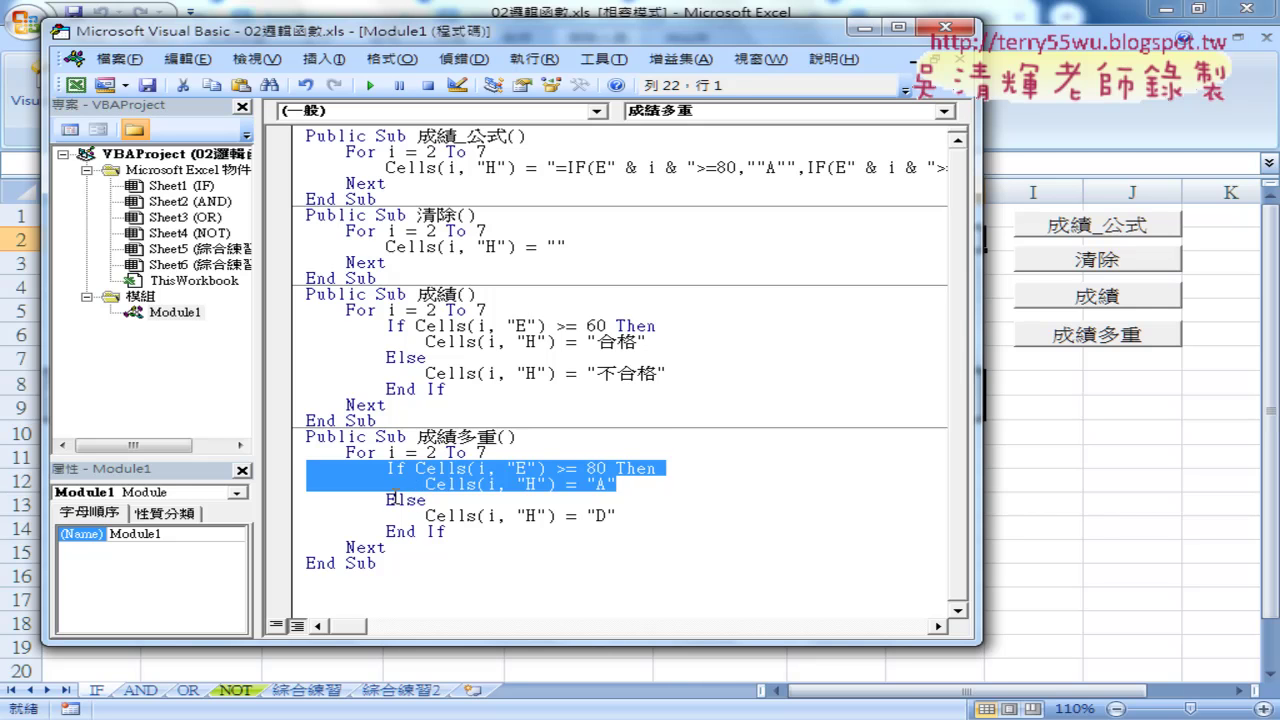
drag(446, 531, 287, 503)
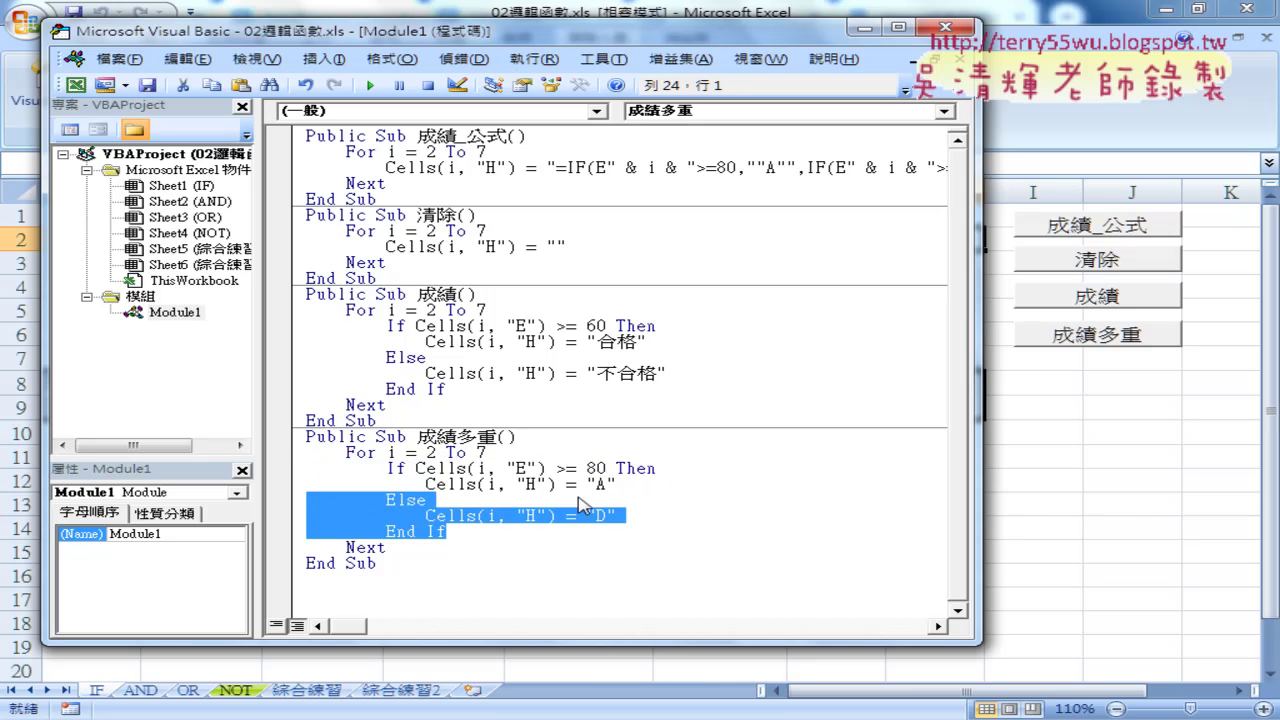
drag(617, 484, 240, 468)
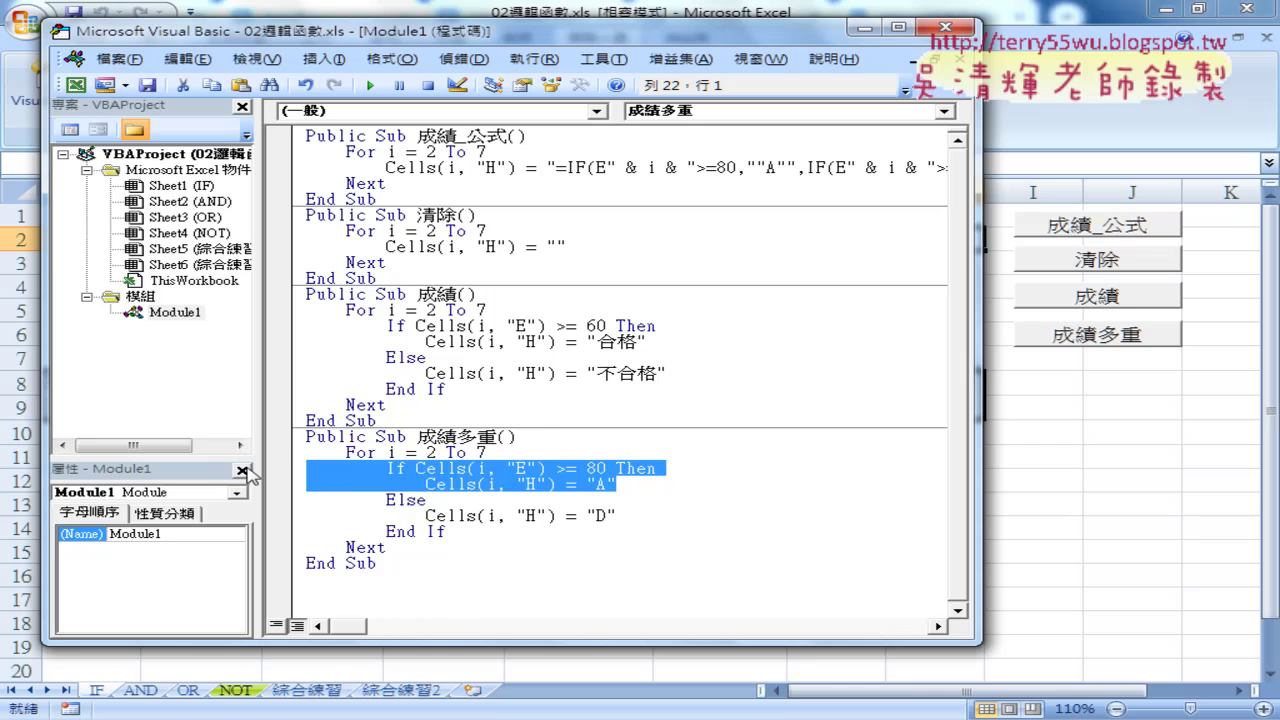
Copy the If >= 80 / "A" lines and paste a duplicate on a new line after the "A" line
right_click(437, 472)
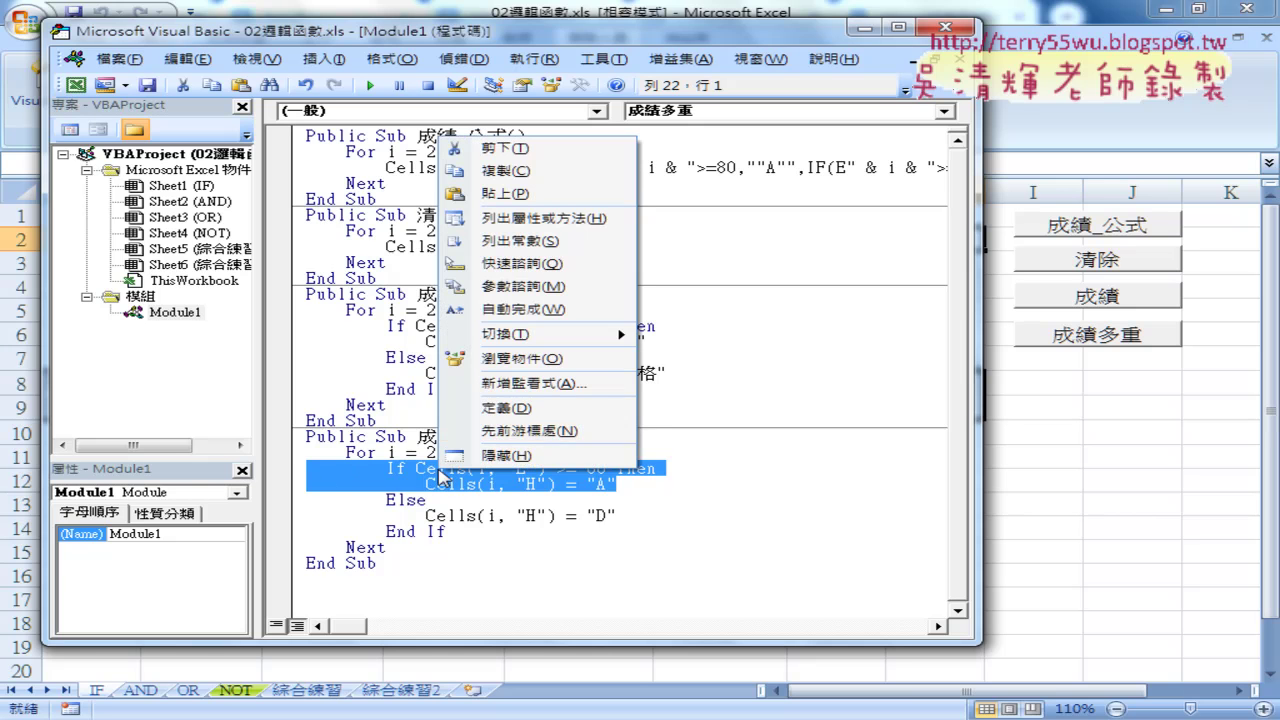
click(505, 172)
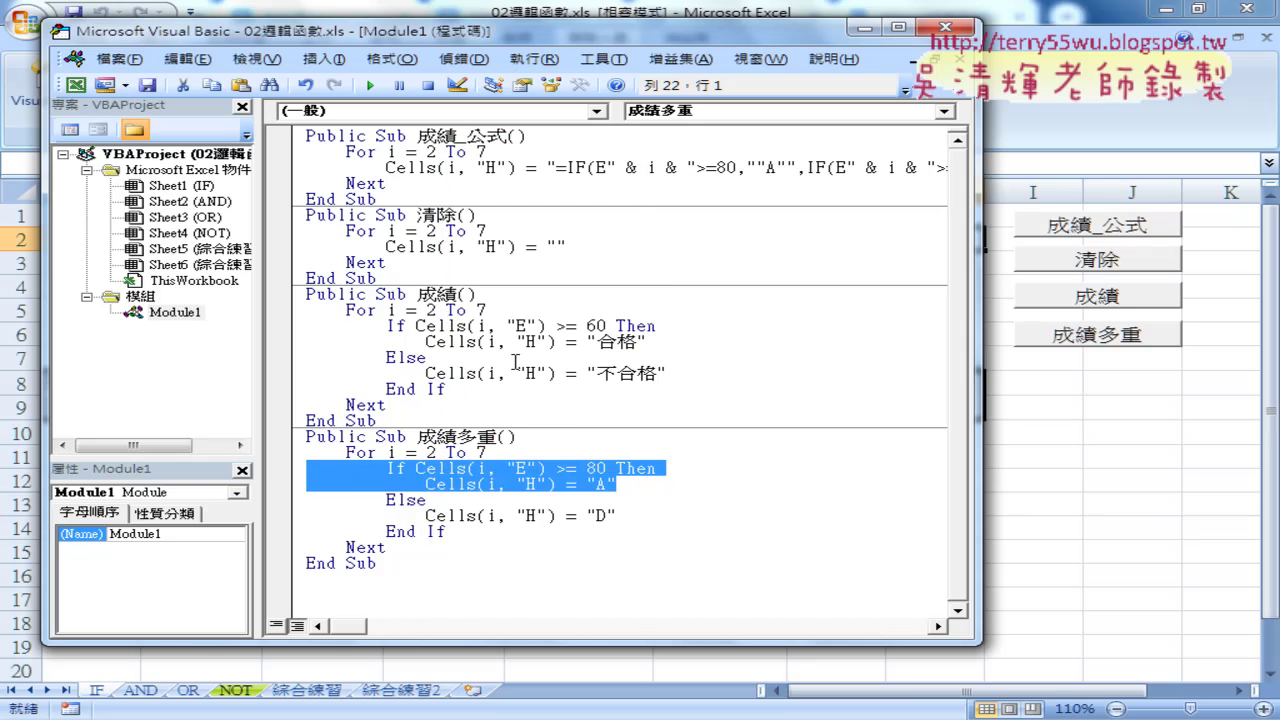
click(646, 486)
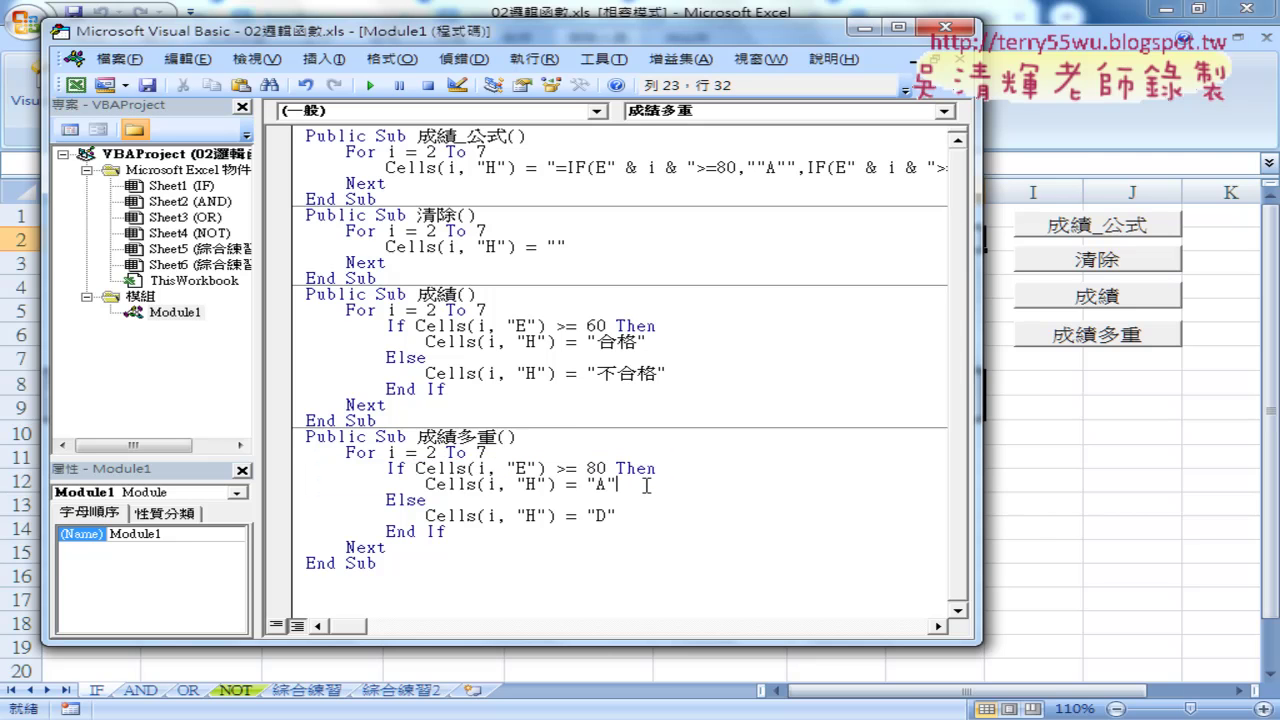
key(Return)
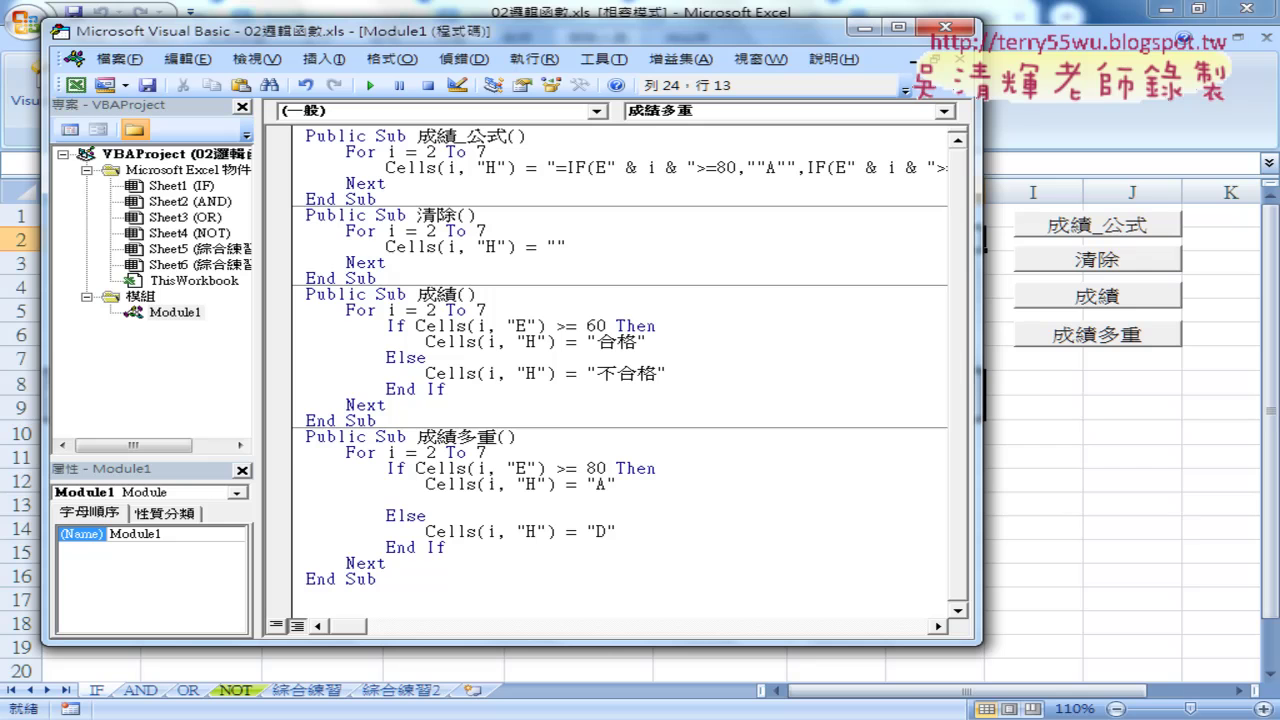
key(BackSpace)
key(BackSpace)
key(BackSpace)
key(ctrl+v)
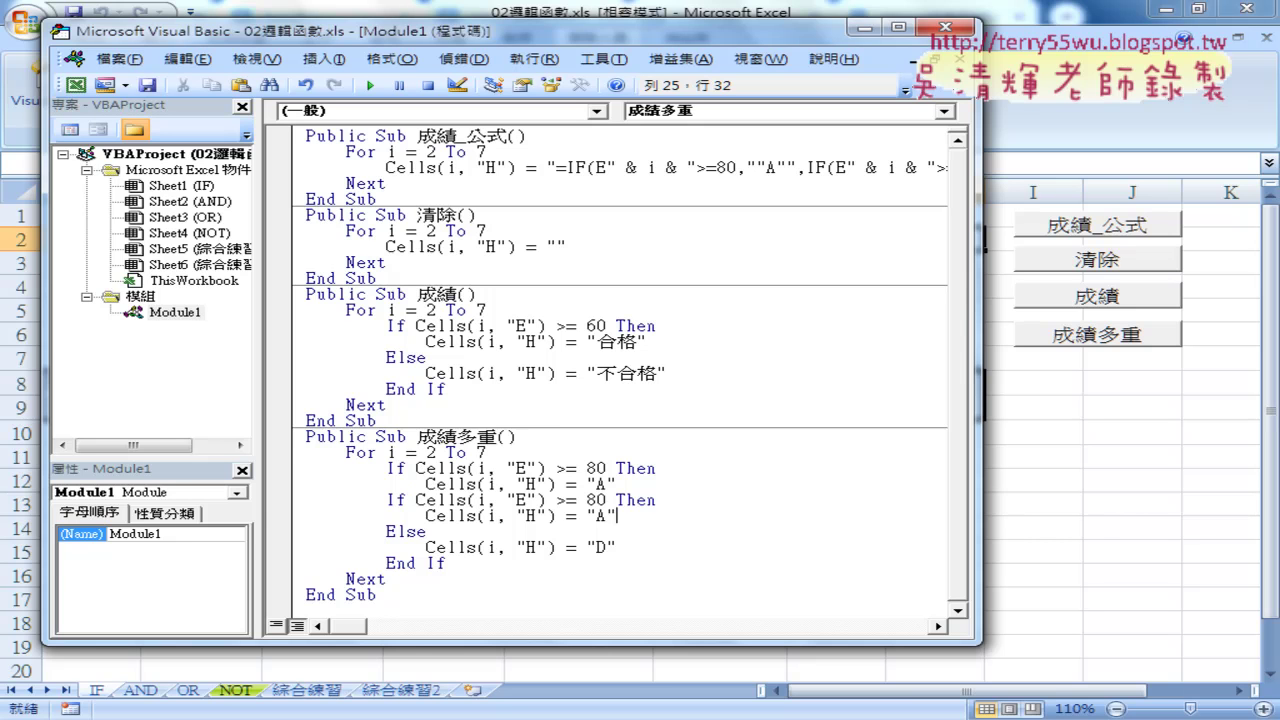
drag(618, 515, 237, 497)
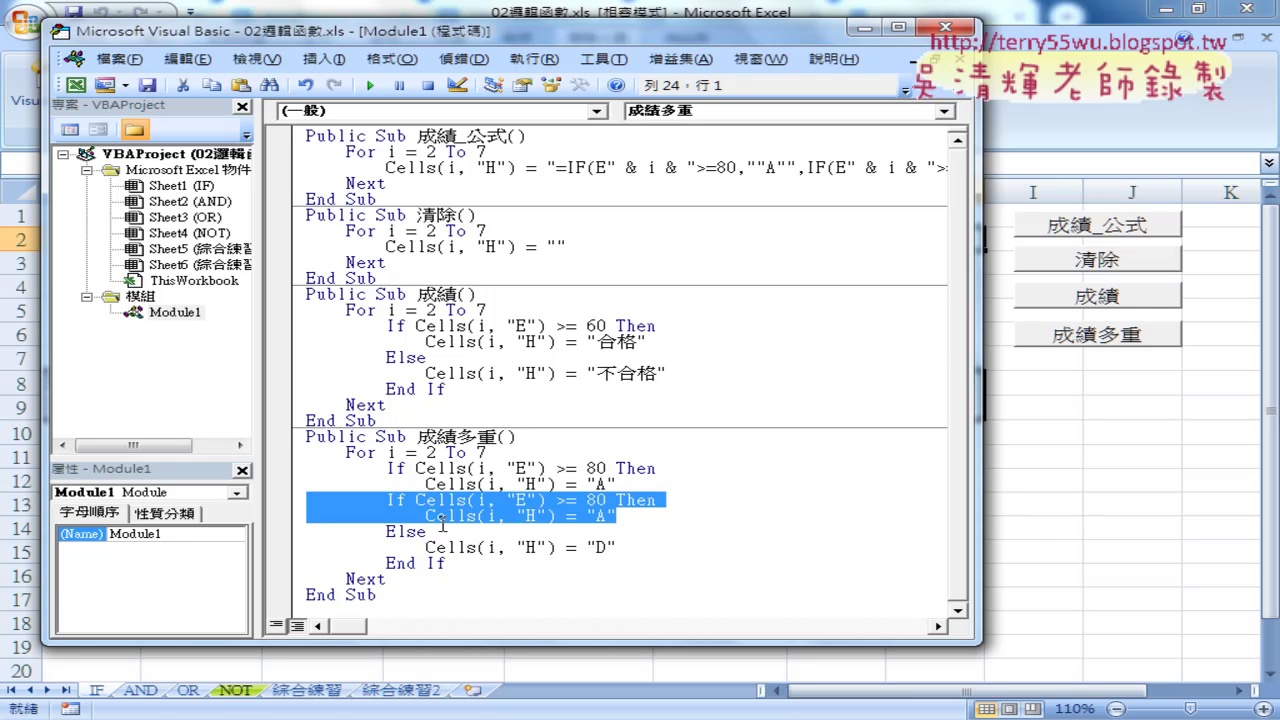
click(398, 467)
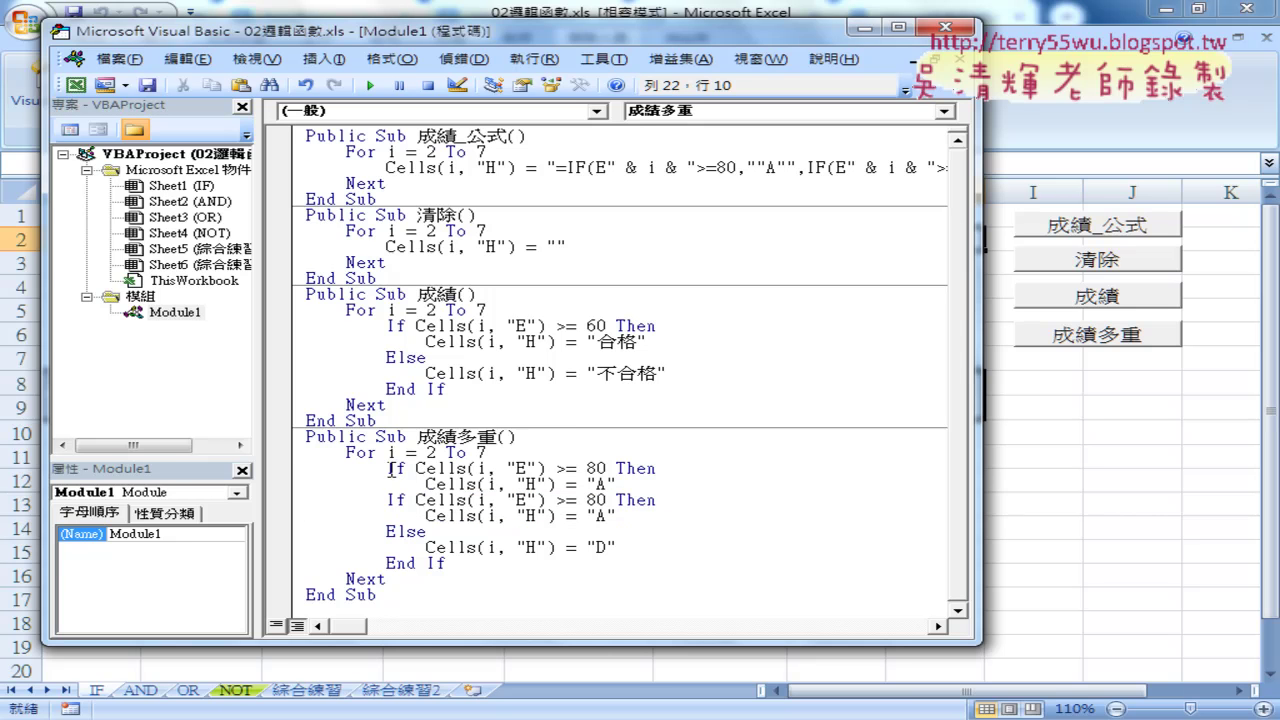
double_click(396, 468)
Turn the pasted If into ElseIf, with threshold 70 writing "B"
drag(427, 532, 387, 532)
click(387, 500)
text(Else)
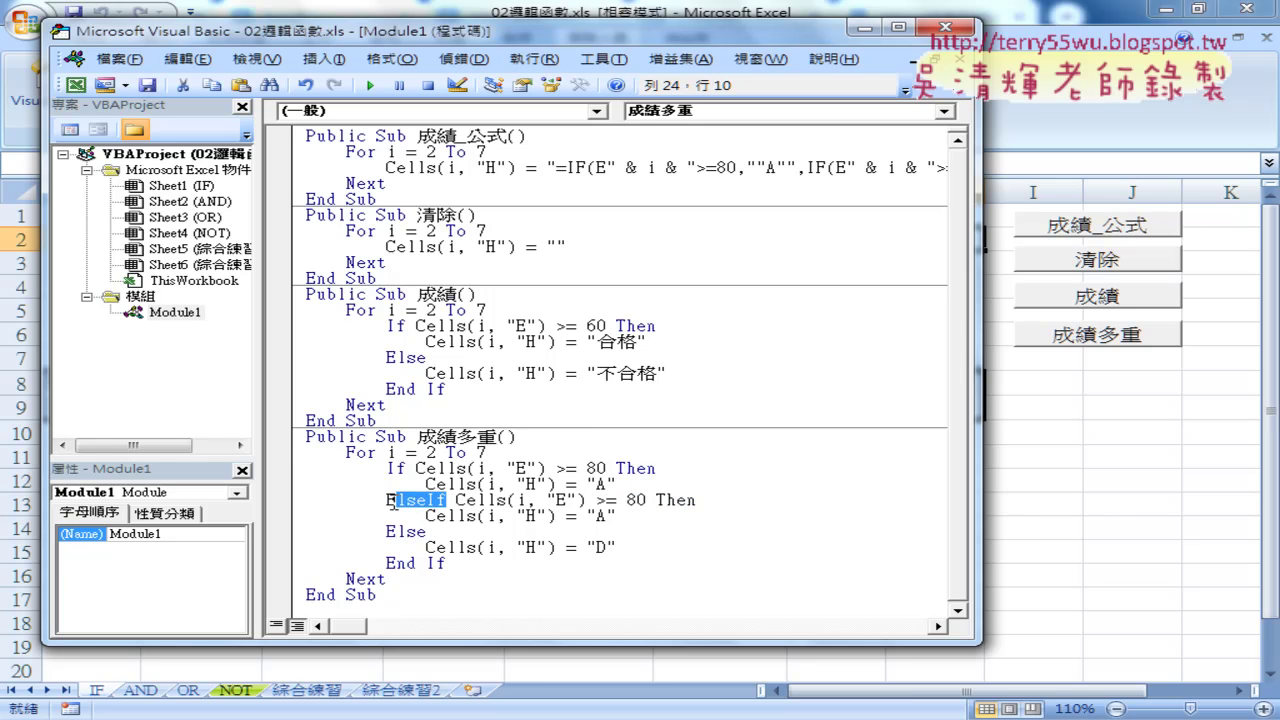
drag(446, 500, 387, 500)
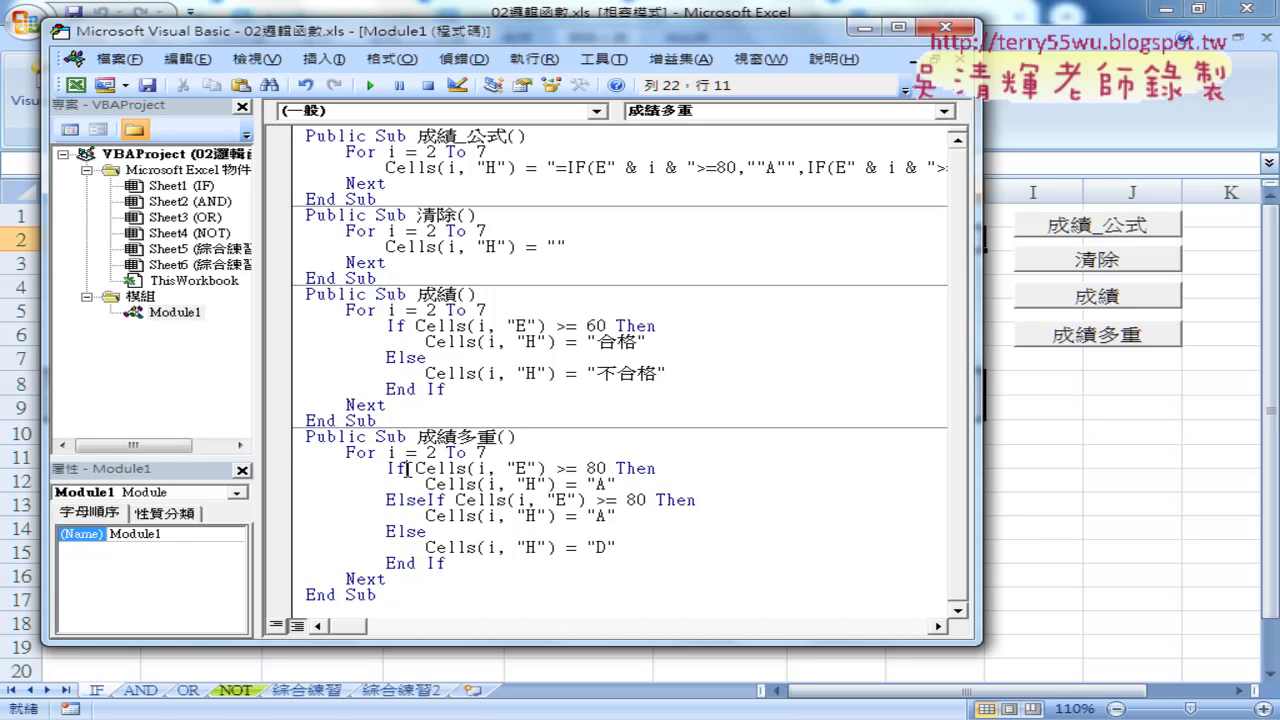
drag(407, 468, 387, 468)
drag(446, 500, 387, 500)
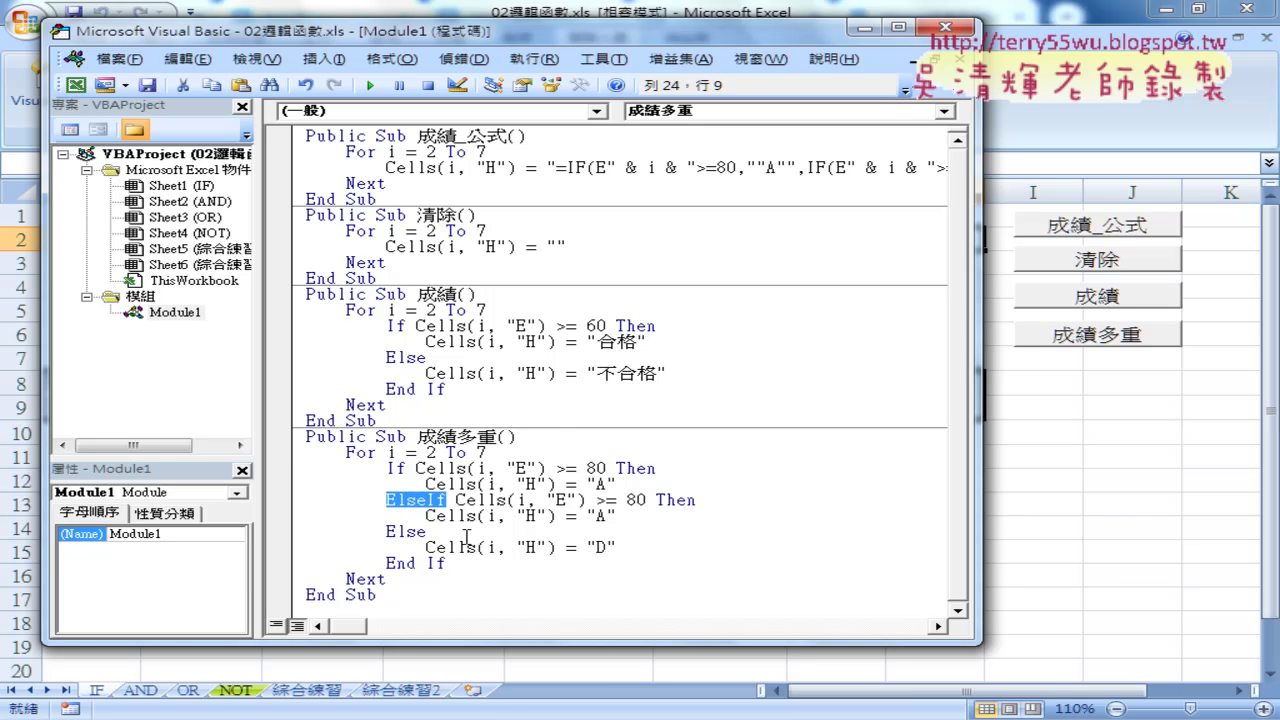
drag(637, 500, 627, 500)
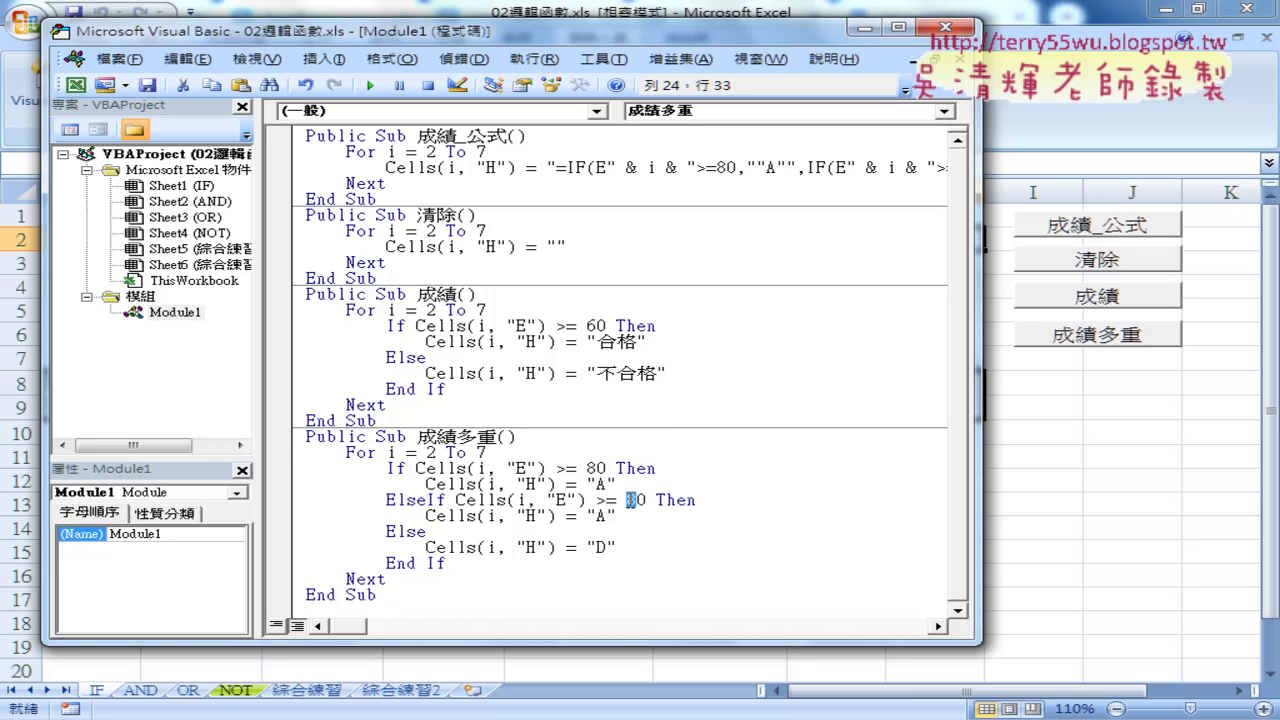
text(7)
drag(611, 515, 601, 515)
text(B)
drag(634, 514, 257, 497)
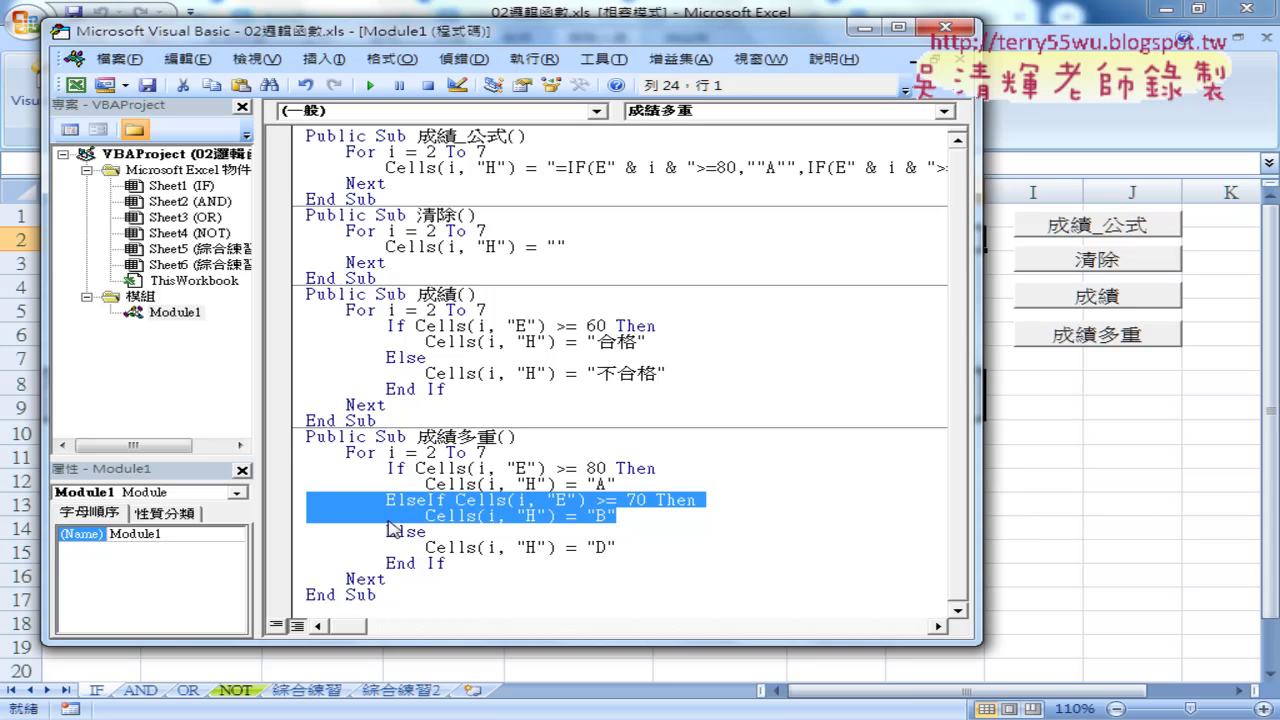
Duplicate the ElseIf >= 70 branch below itself, changing 70 to 60 and "B" to "C"
right_click(497, 515)
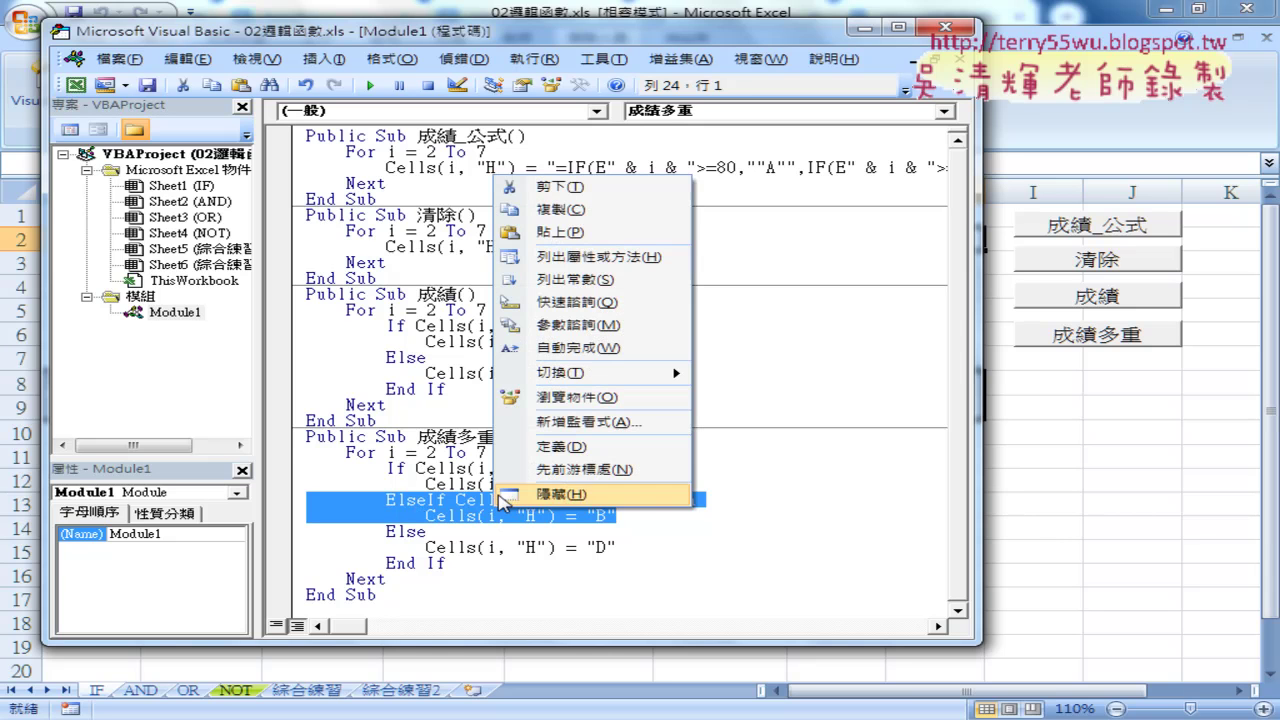
click(574, 220)
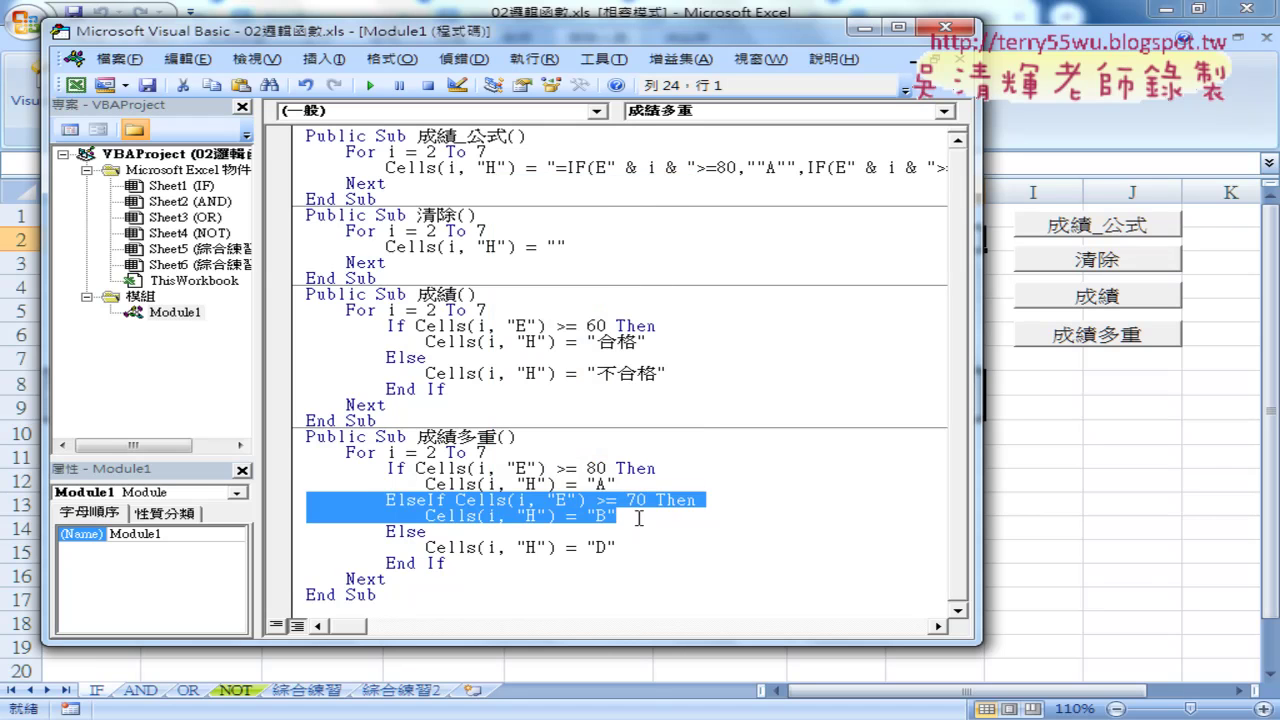
click(639, 516)
key(Return)
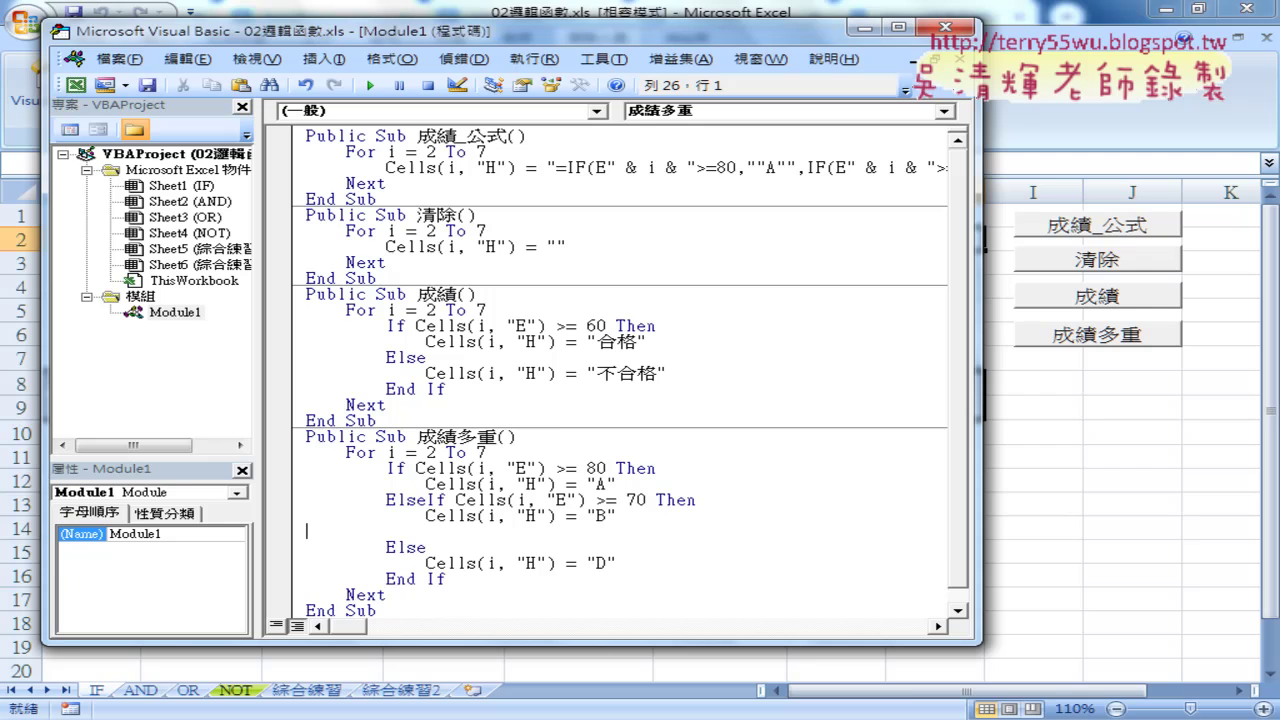
text(ElseIf Cells(i, "E") >= 70 Then             Cells(i, "H") = "B")
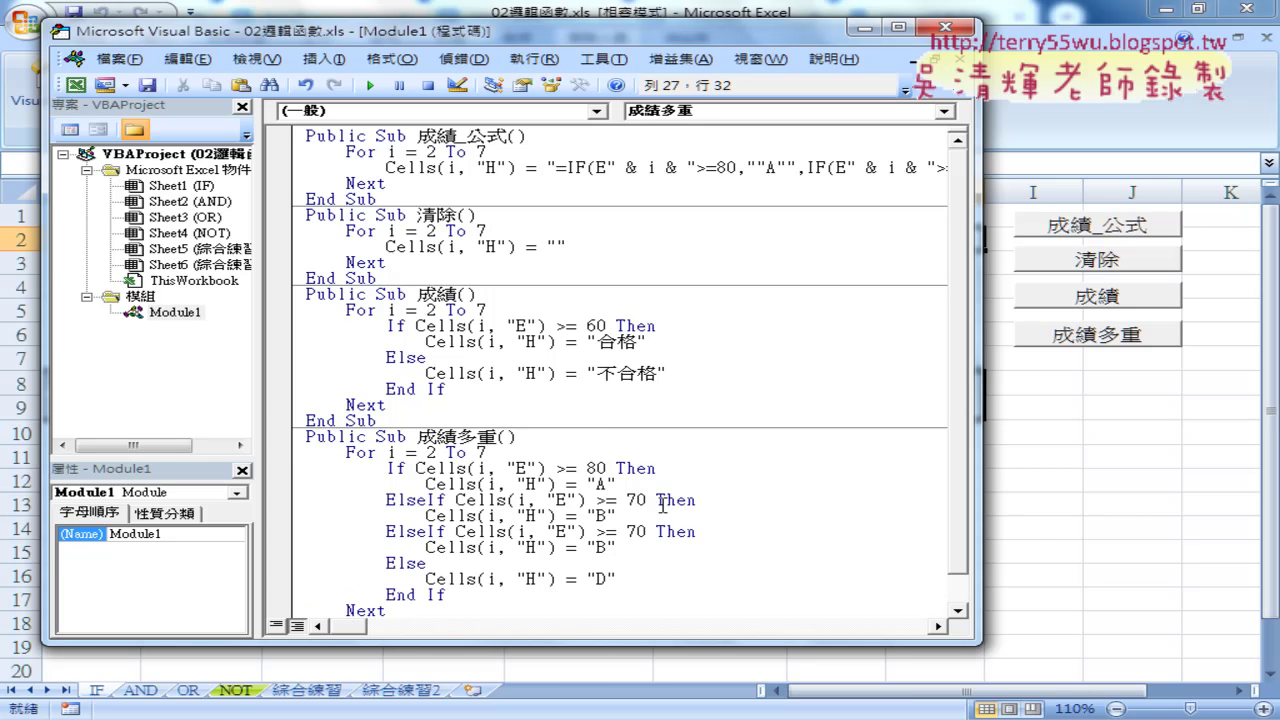
drag(639, 532, 627, 532)
text(6)
click(613, 547)
key(BackSpace)
text(C)
drag(447, 389, 289, 326)
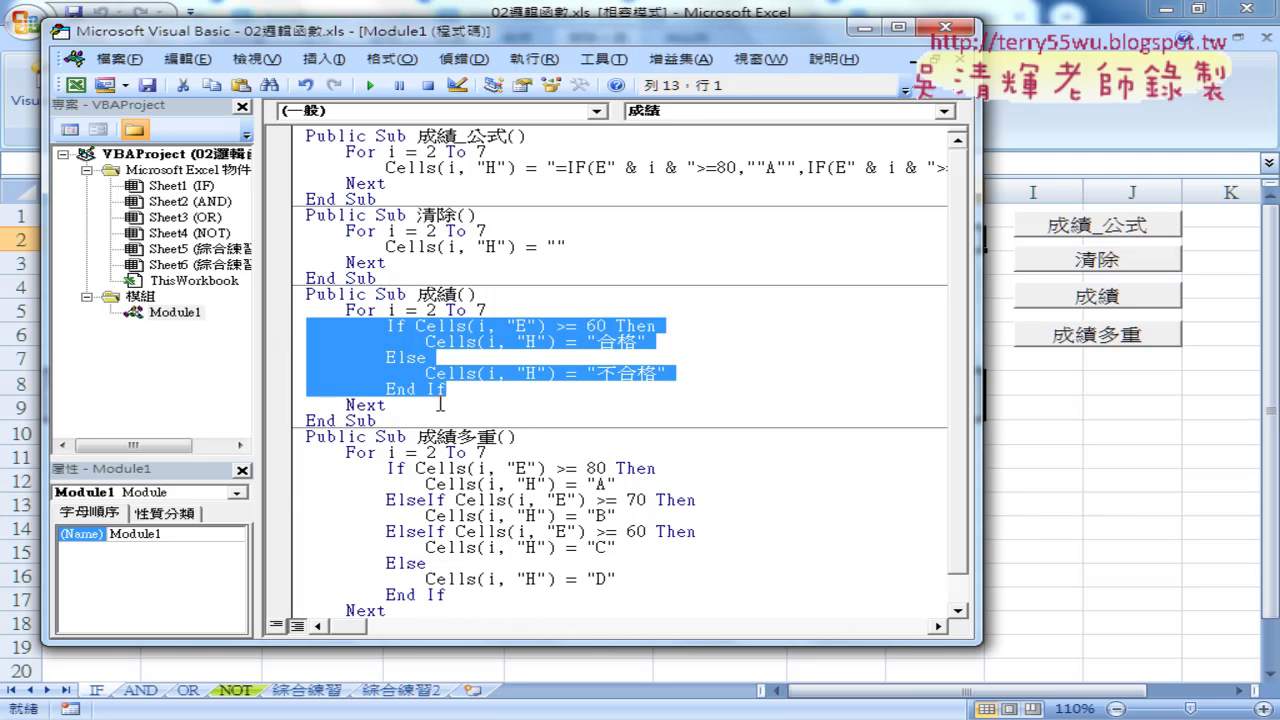
drag(625, 519, 428, 500)
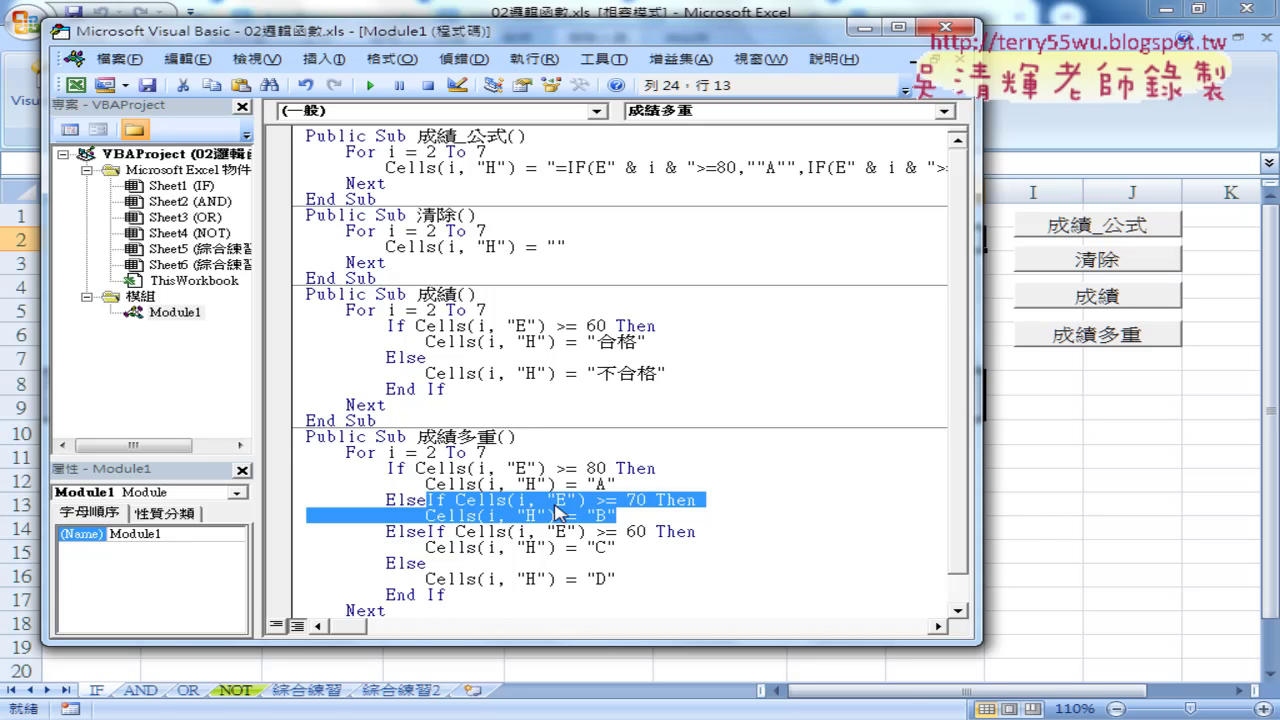
Make the code window taller and narrower, and move it left so the sheet's column H shows
click(497, 531)
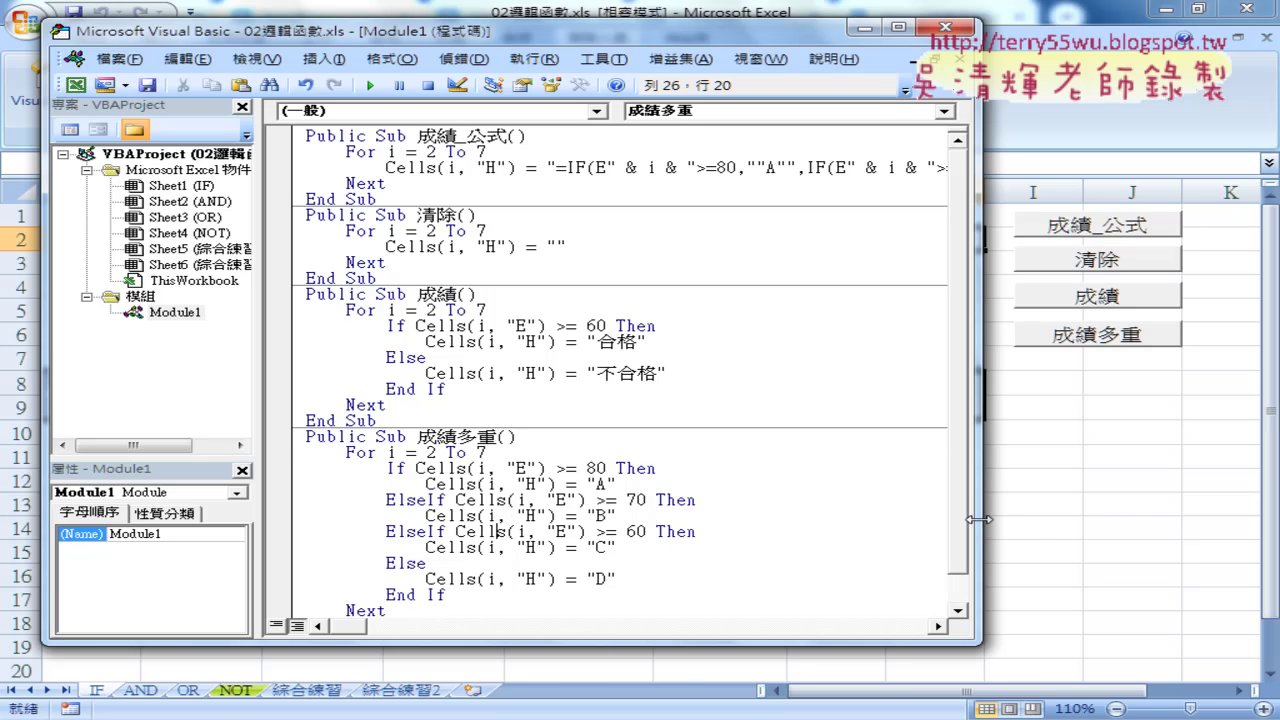
scroll(966, 565, down, 1)
scroll(962, 585, down, 1)
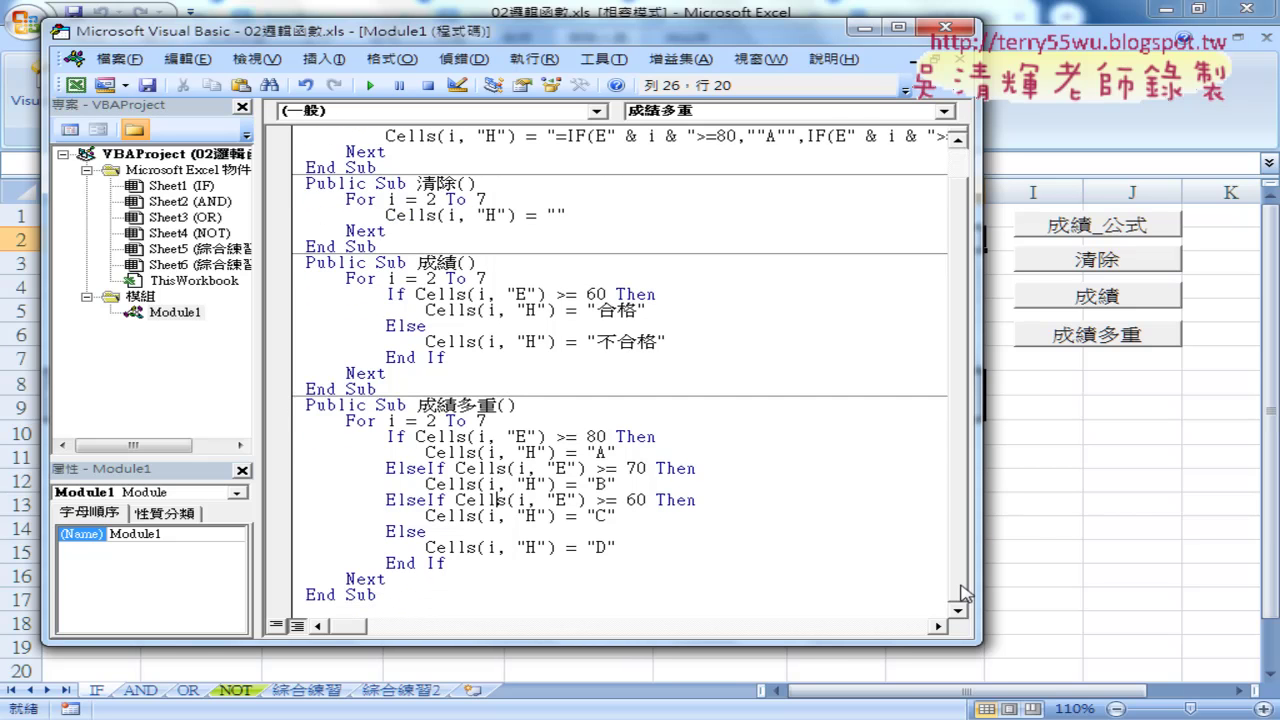
drag(566, 641, 567, 664)
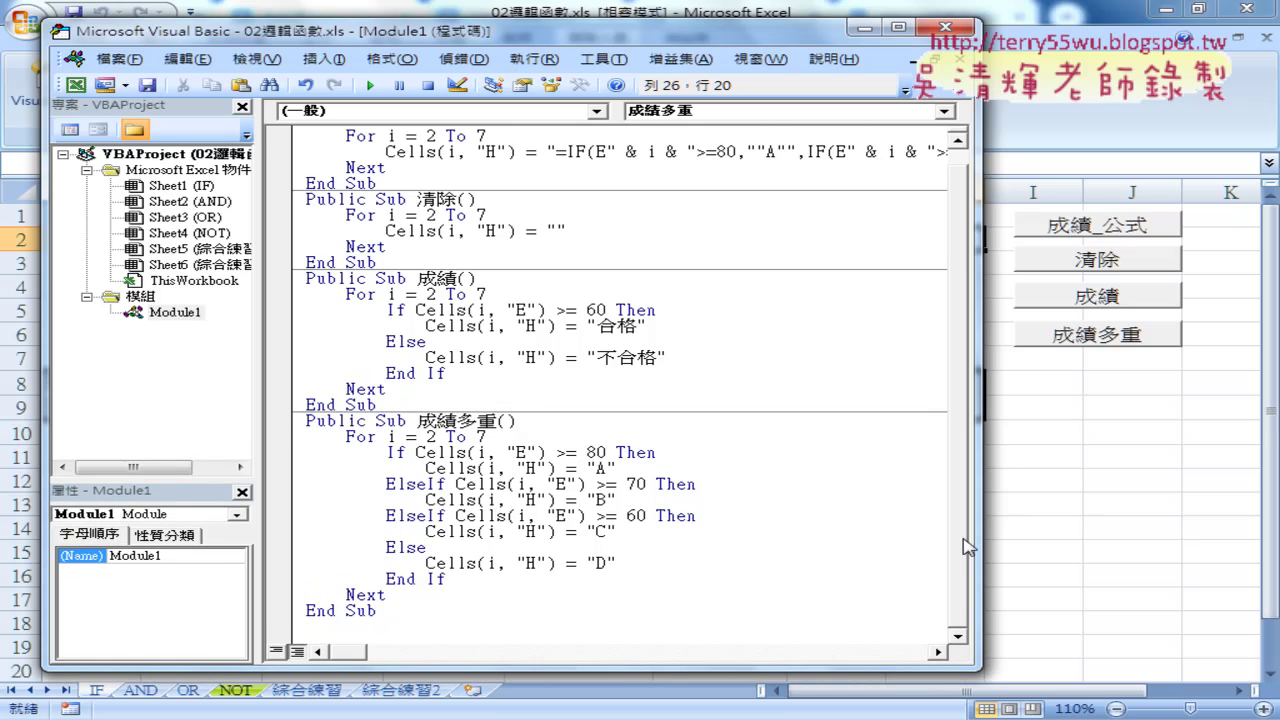
drag(978, 542, 860, 538)
scroll(720, 510, down, 1)
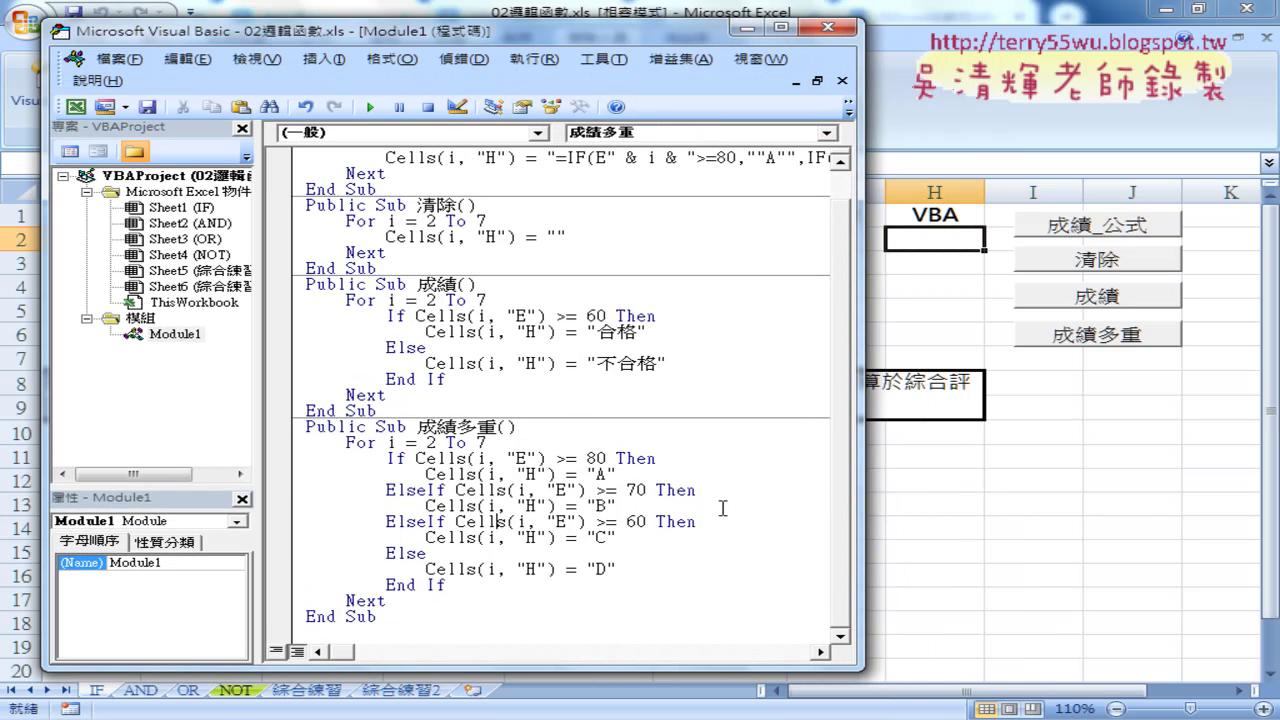
drag(457, 286, 419, 286)
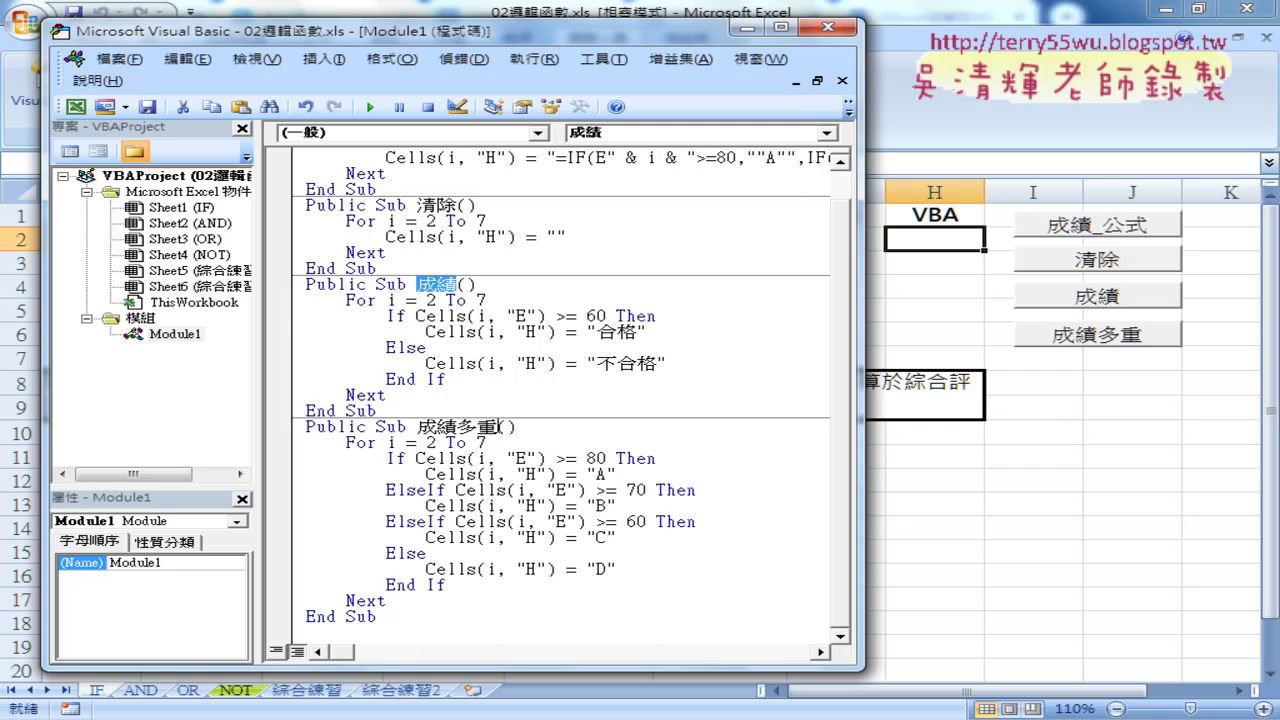
drag(497, 427, 457, 427)
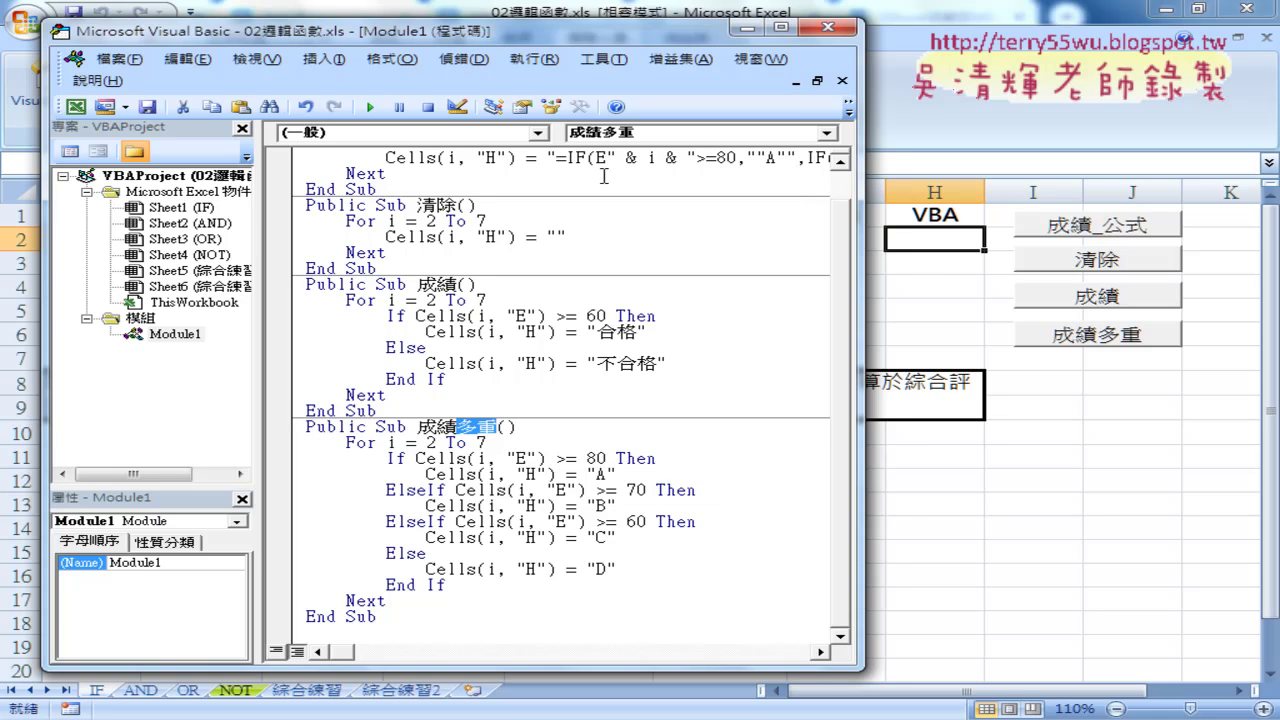
drag(528, 46, 474, 44)
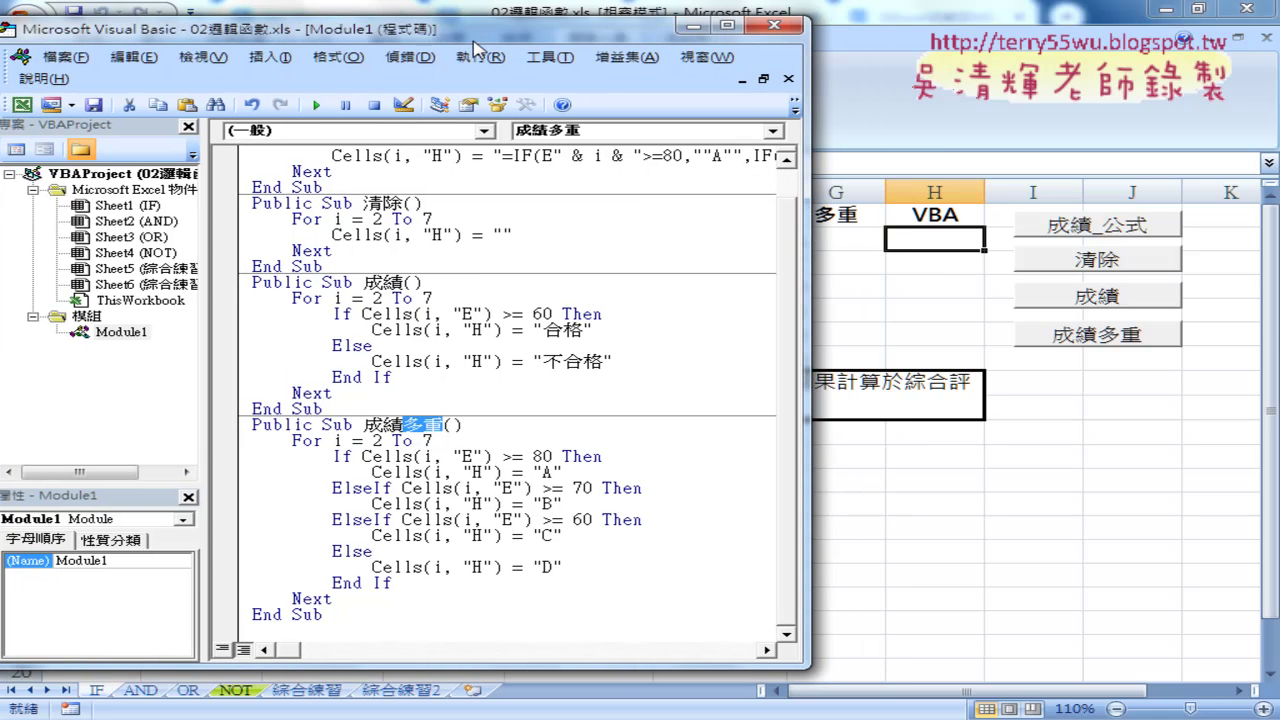
Run 成績多重 and confirm H2:H7 hold plain grade values matching G2's nested IF results
click(461, 456)
click(316, 104)
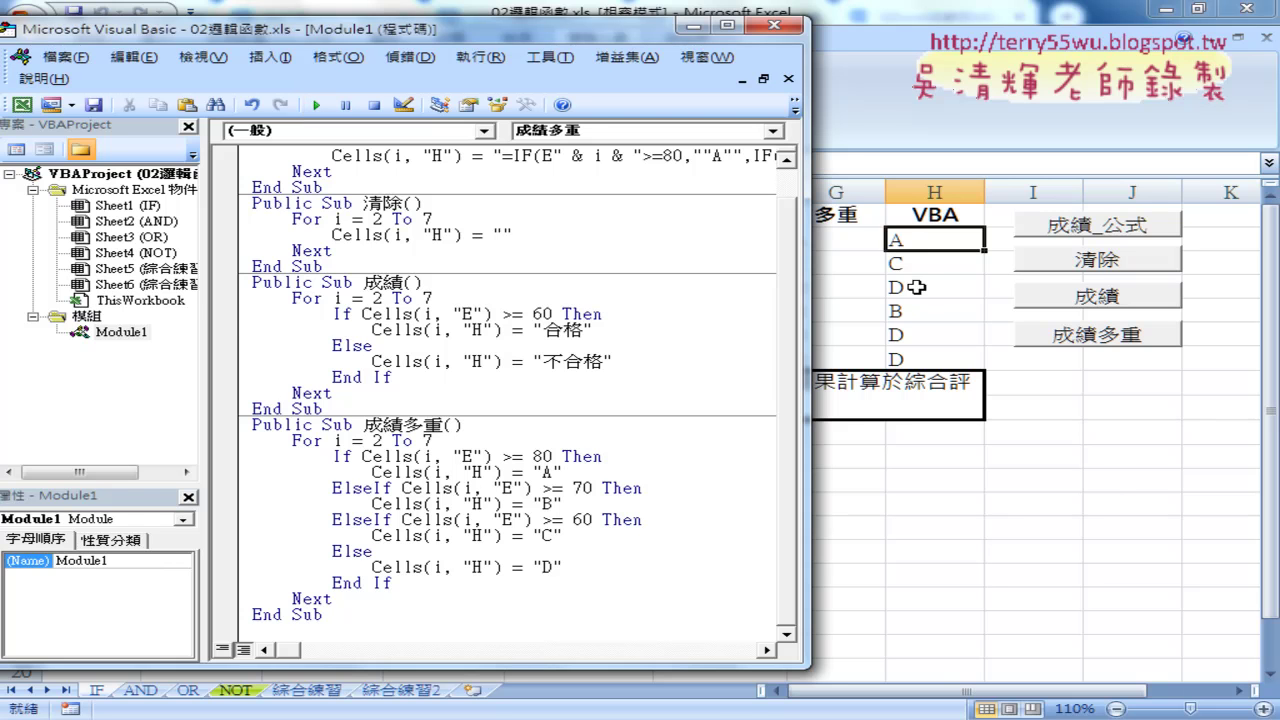
click(1117, 468)
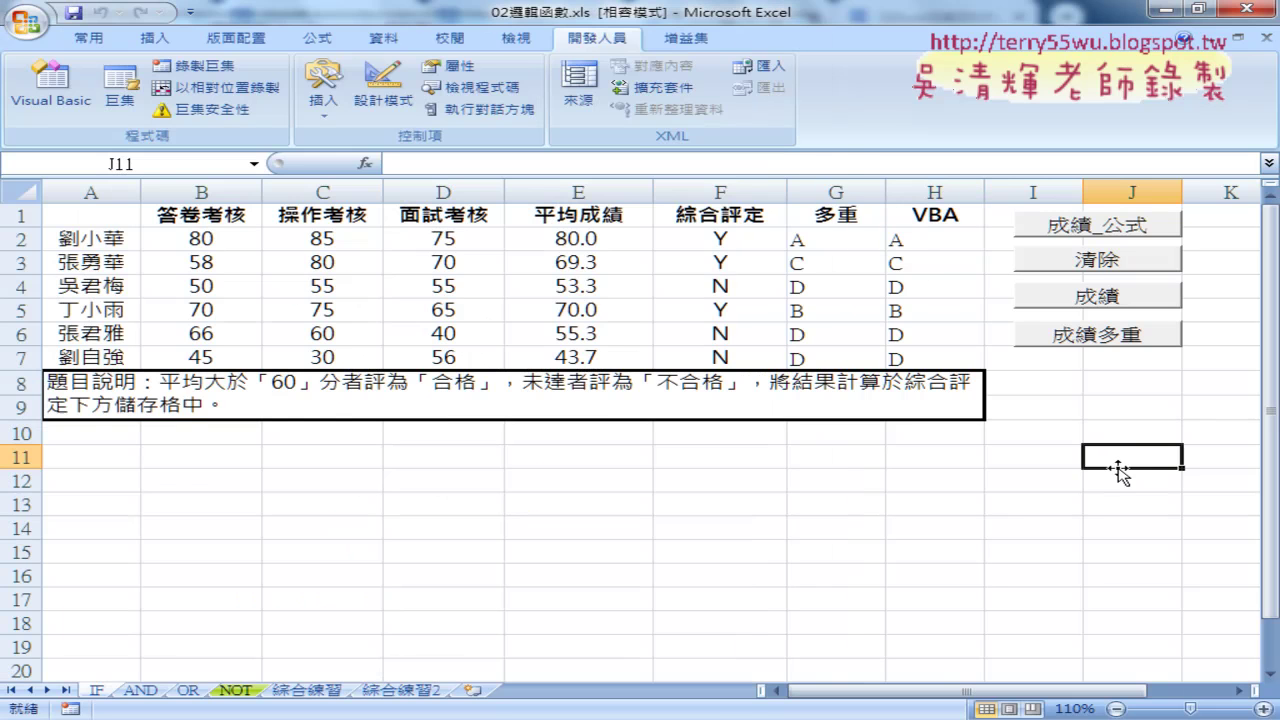
drag(917, 243, 920, 354)
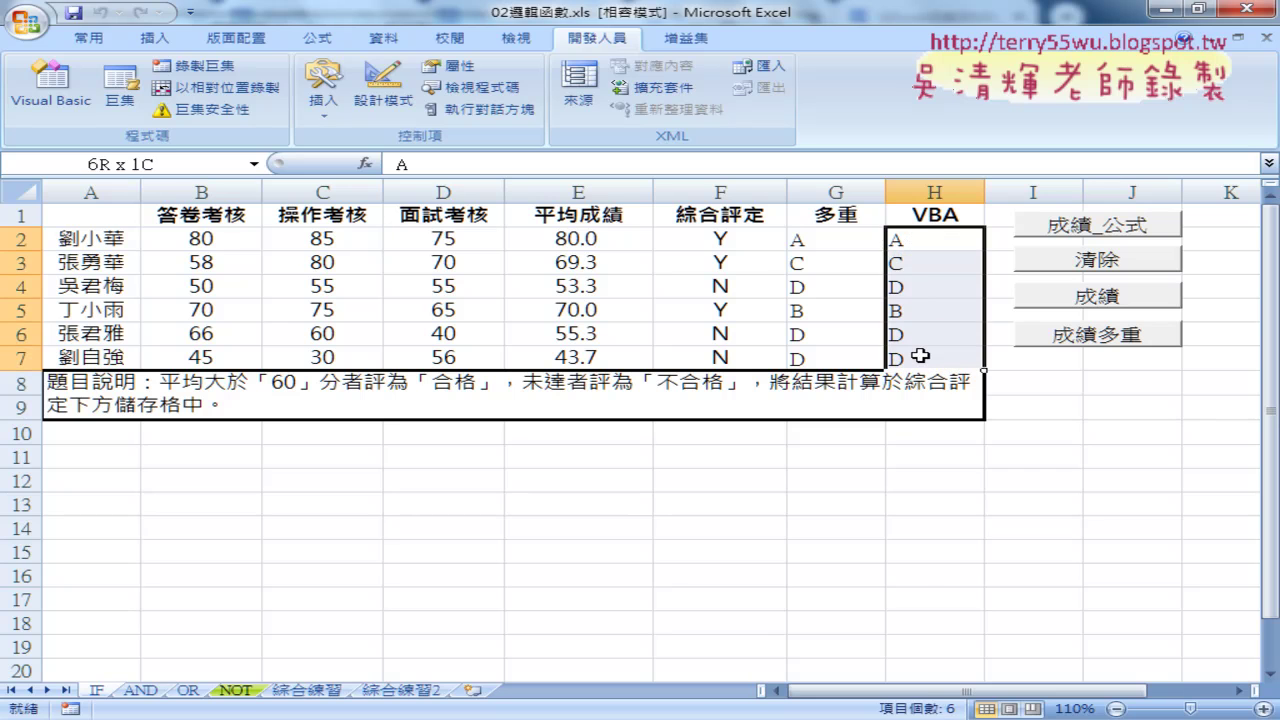
click(915, 243)
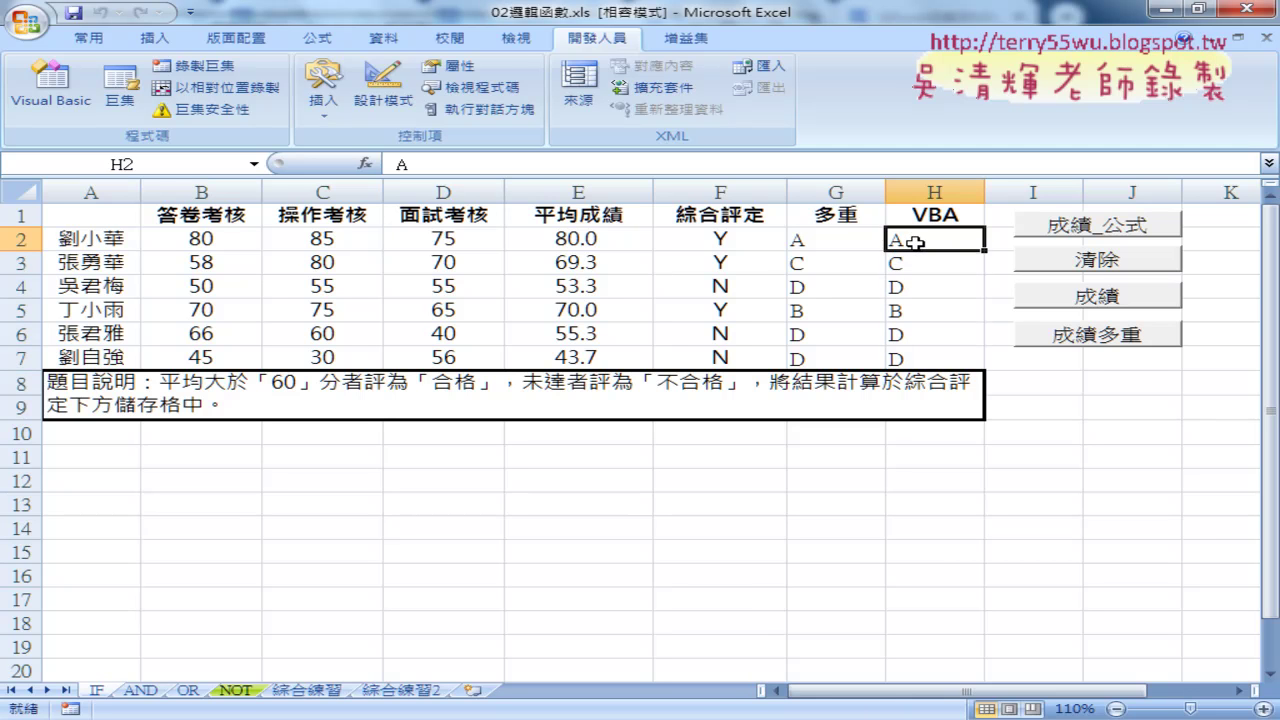
click(829, 241)
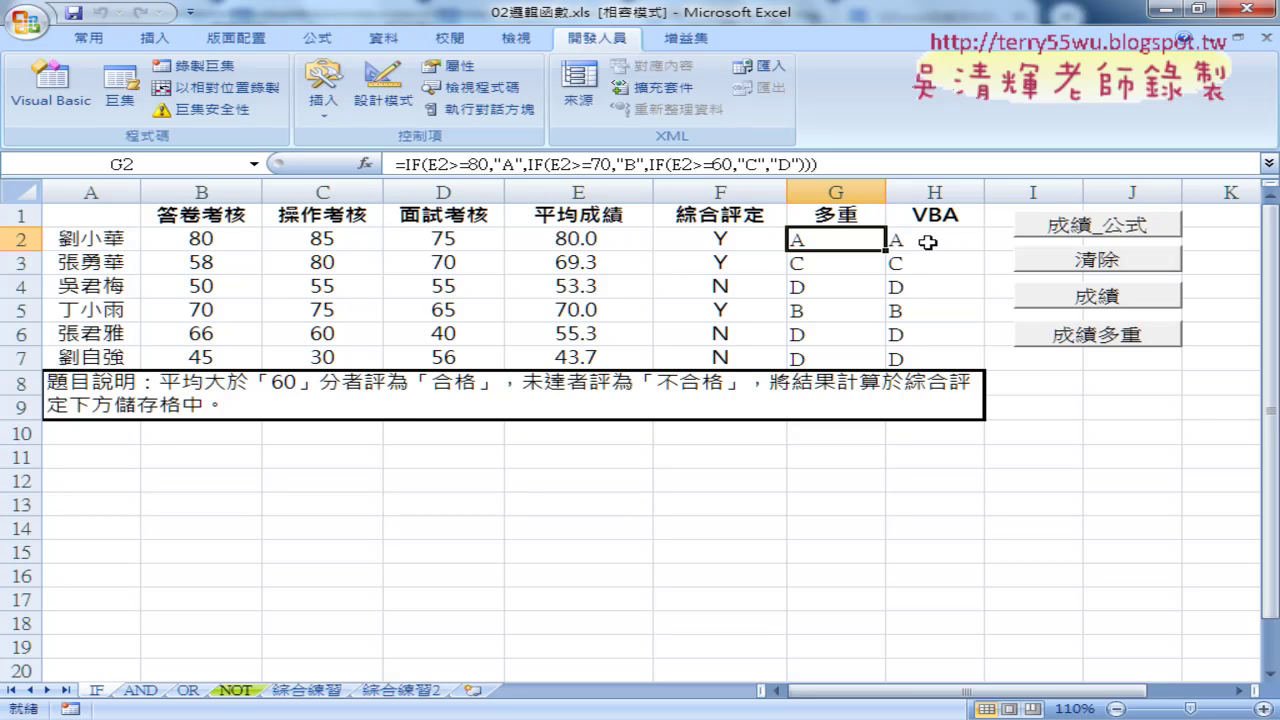
click(920, 240)
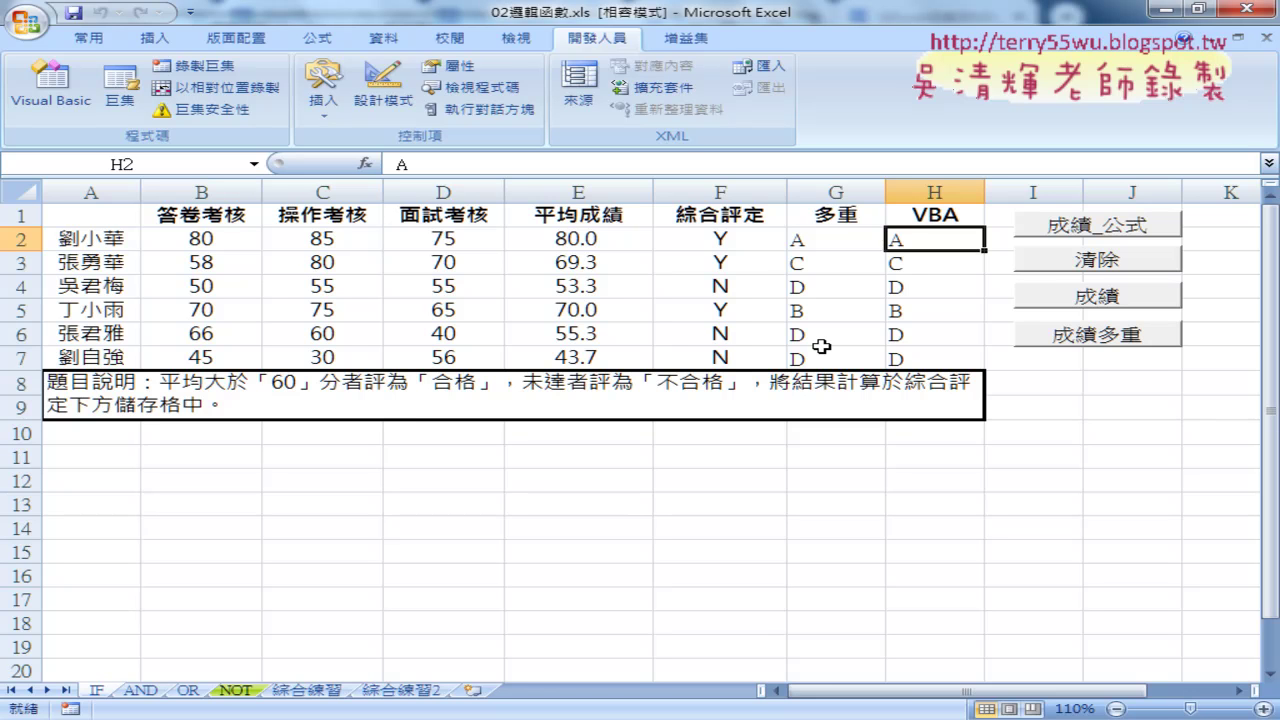
Alternate the 成績_公式 and 成績多重 buttons to compare formula and plain-value grades in column H
click(1104, 228)
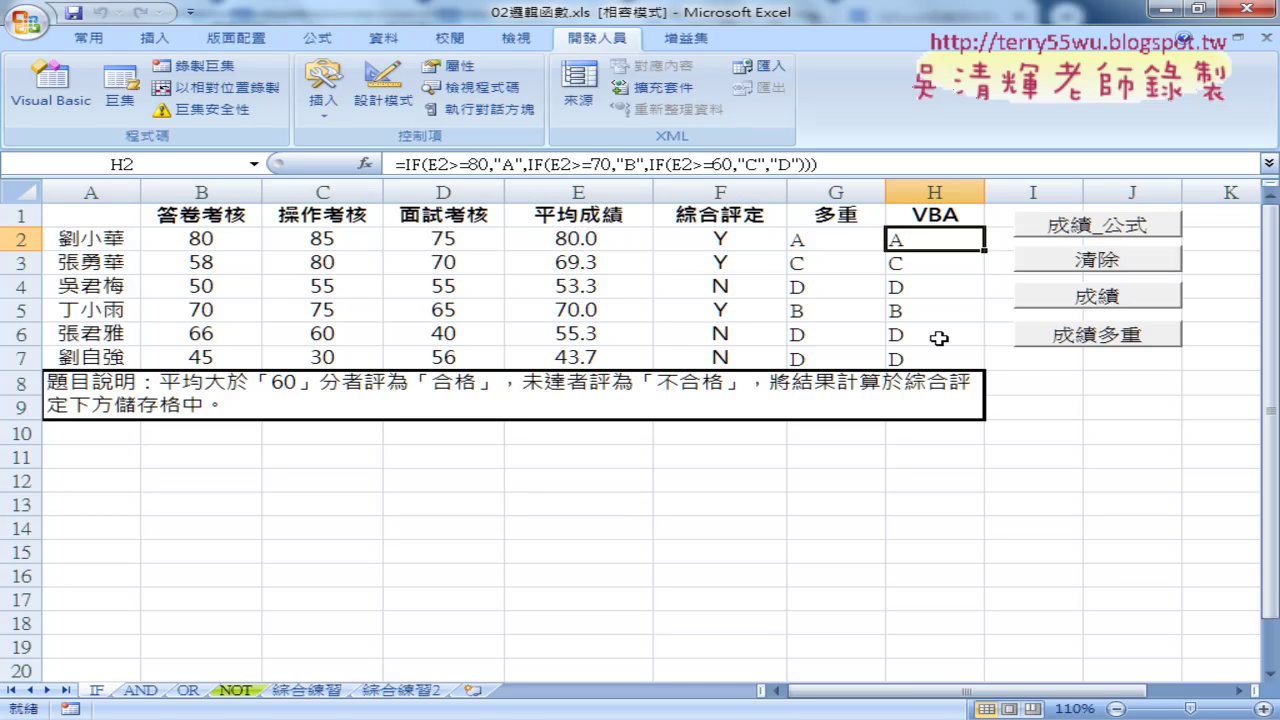
click(1083, 338)
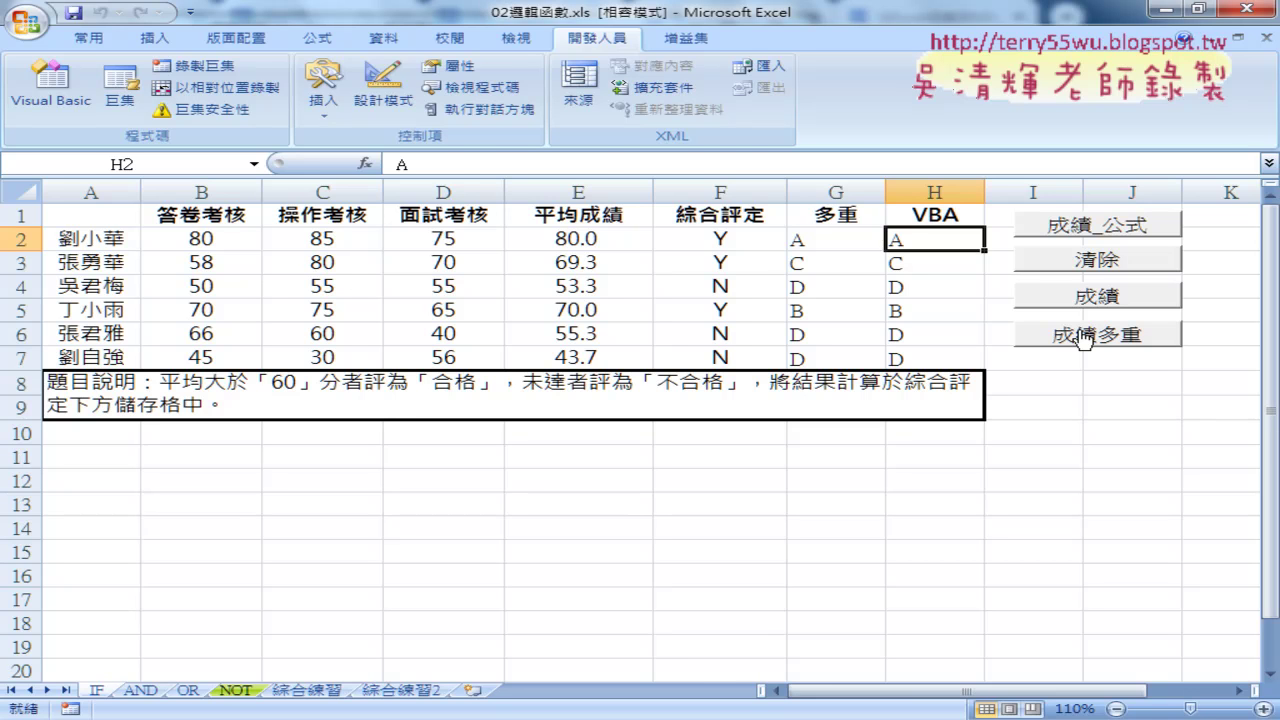
click(1086, 232)
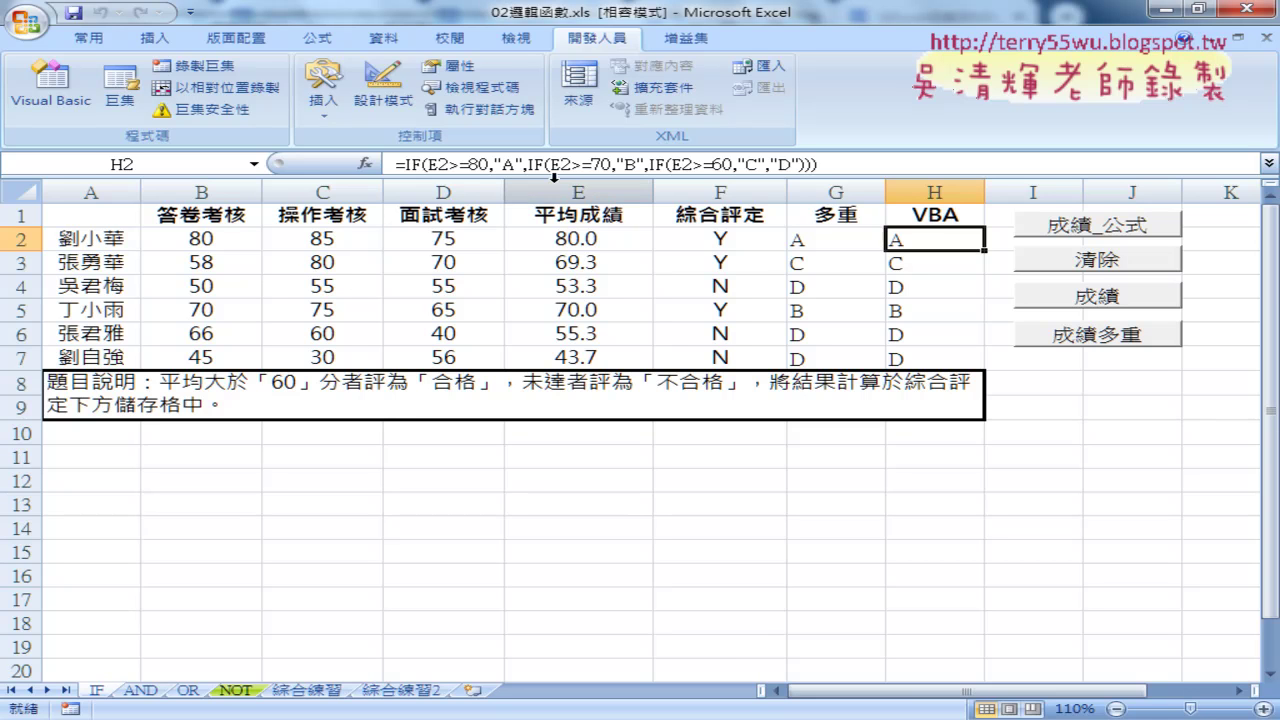
click(1106, 344)
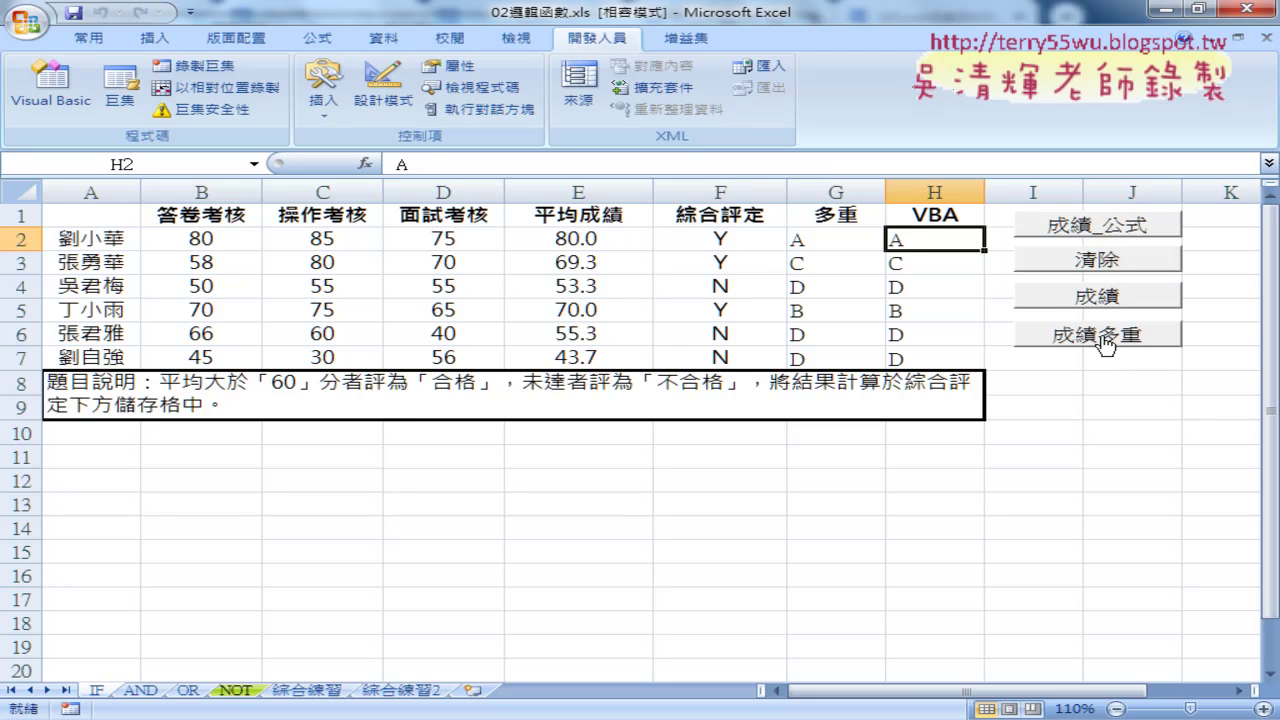
click(914, 262)
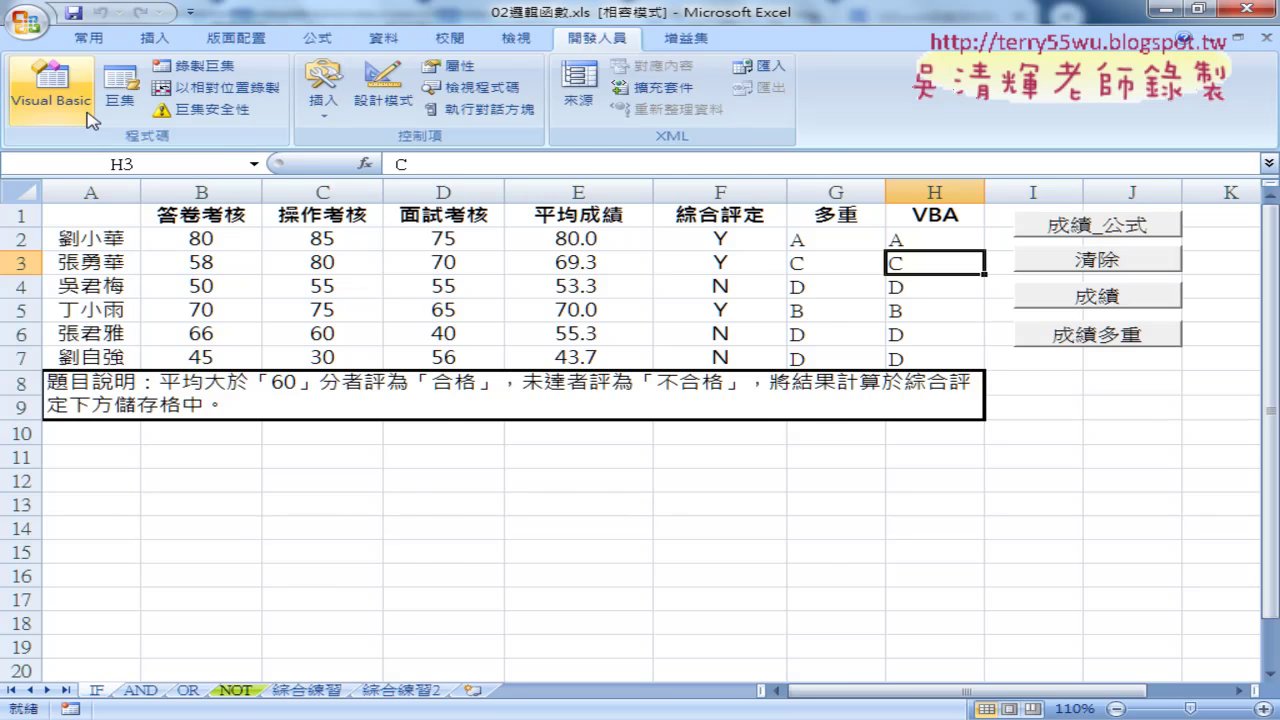
click(50, 88)
Delete the 成績 Sub's Else/"不合格" lines, then undo with Ctrl+Z to restore them
click(403, 286)
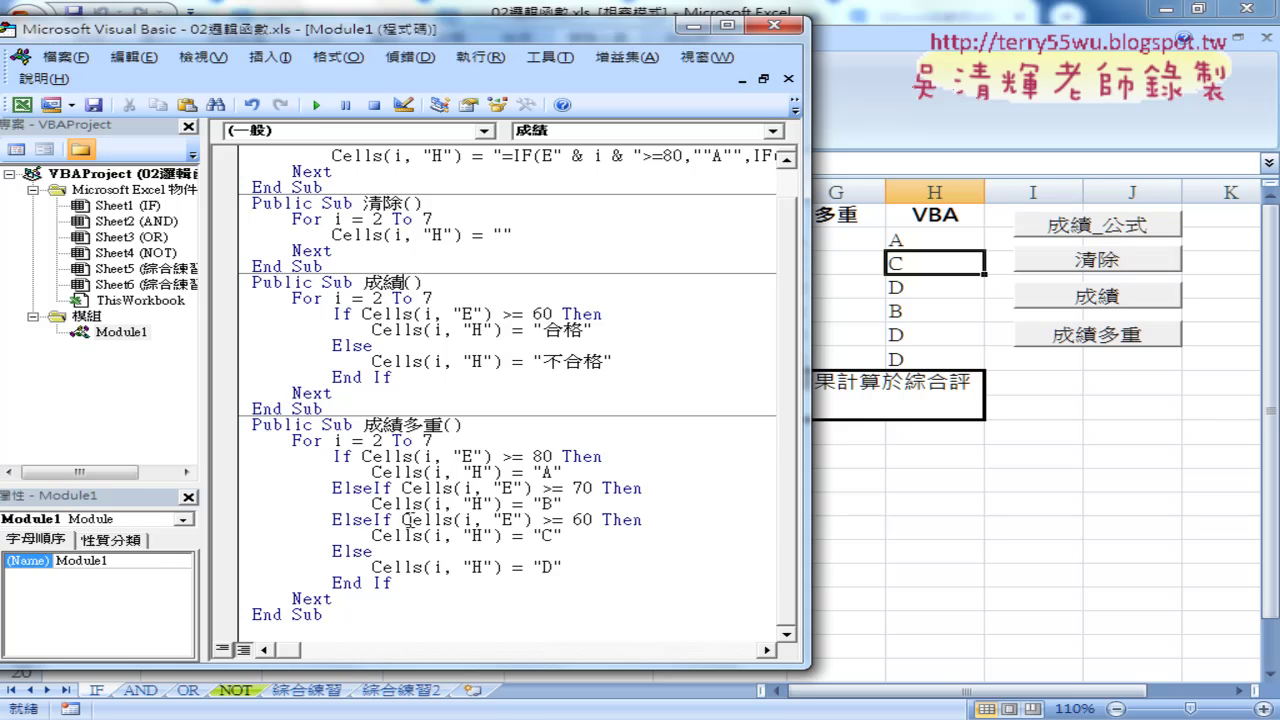
drag(614, 362, 224, 342)
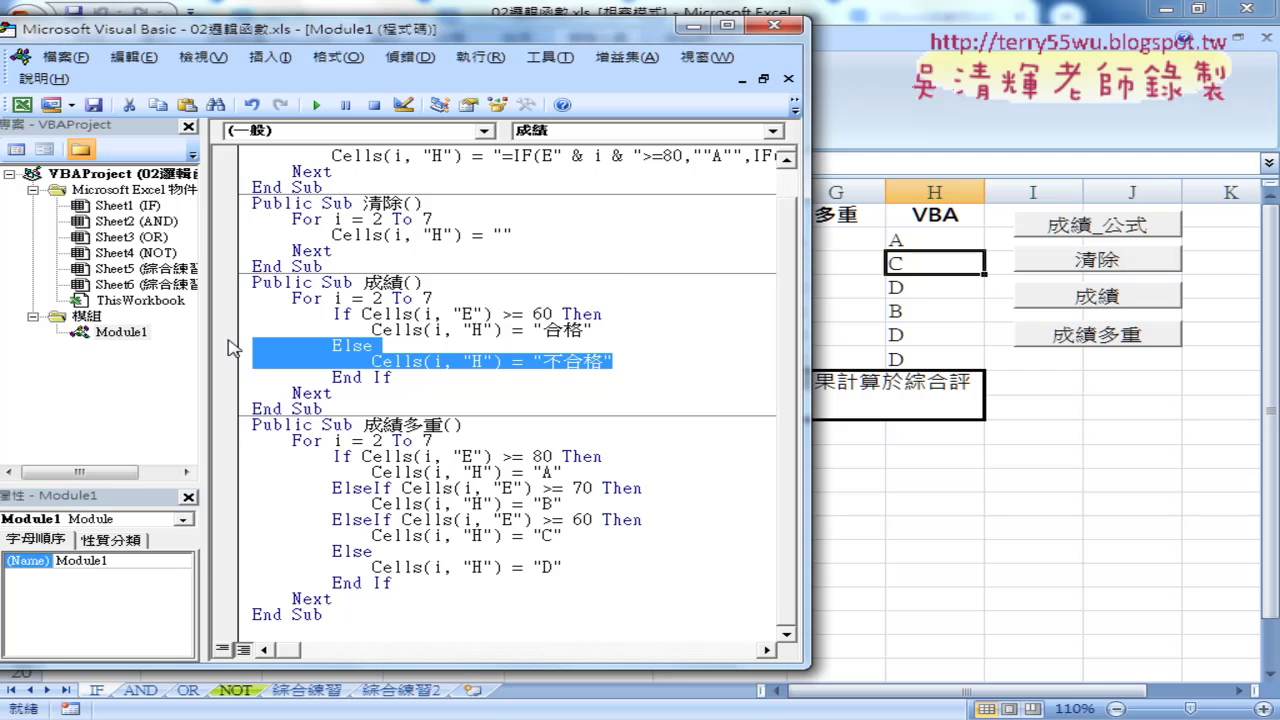
key(Delete)
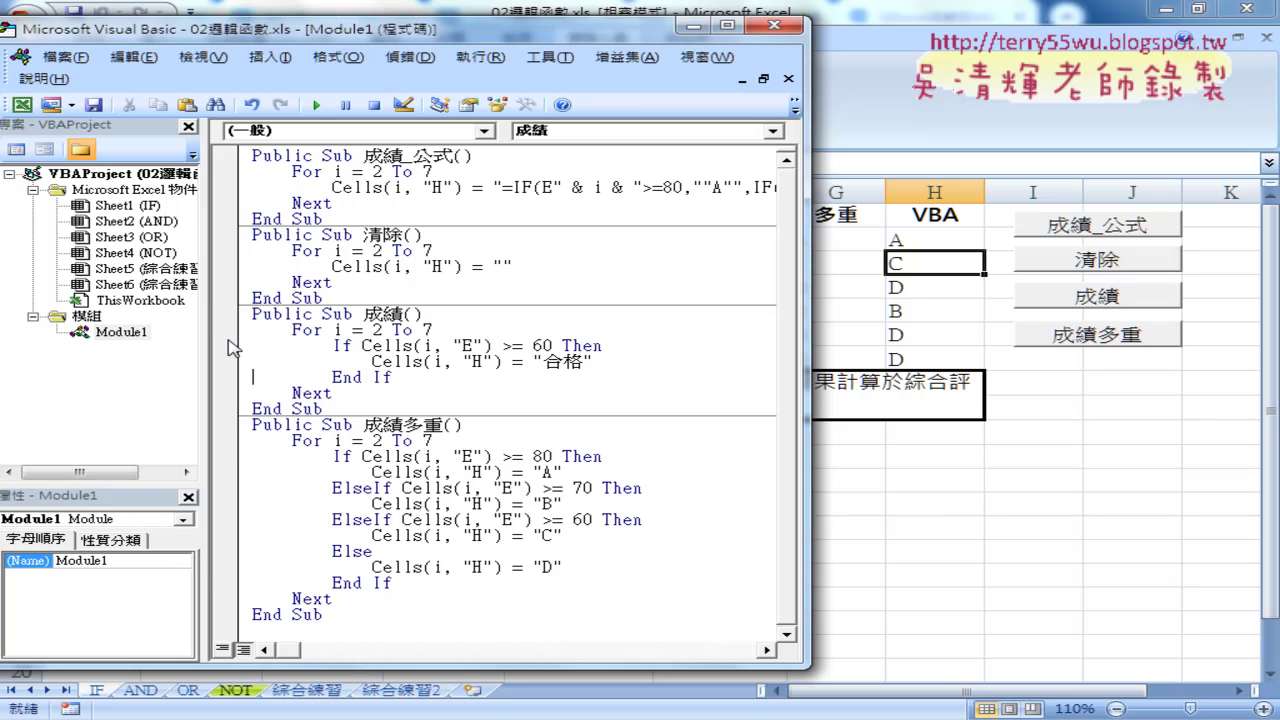
key(ctrl+z)
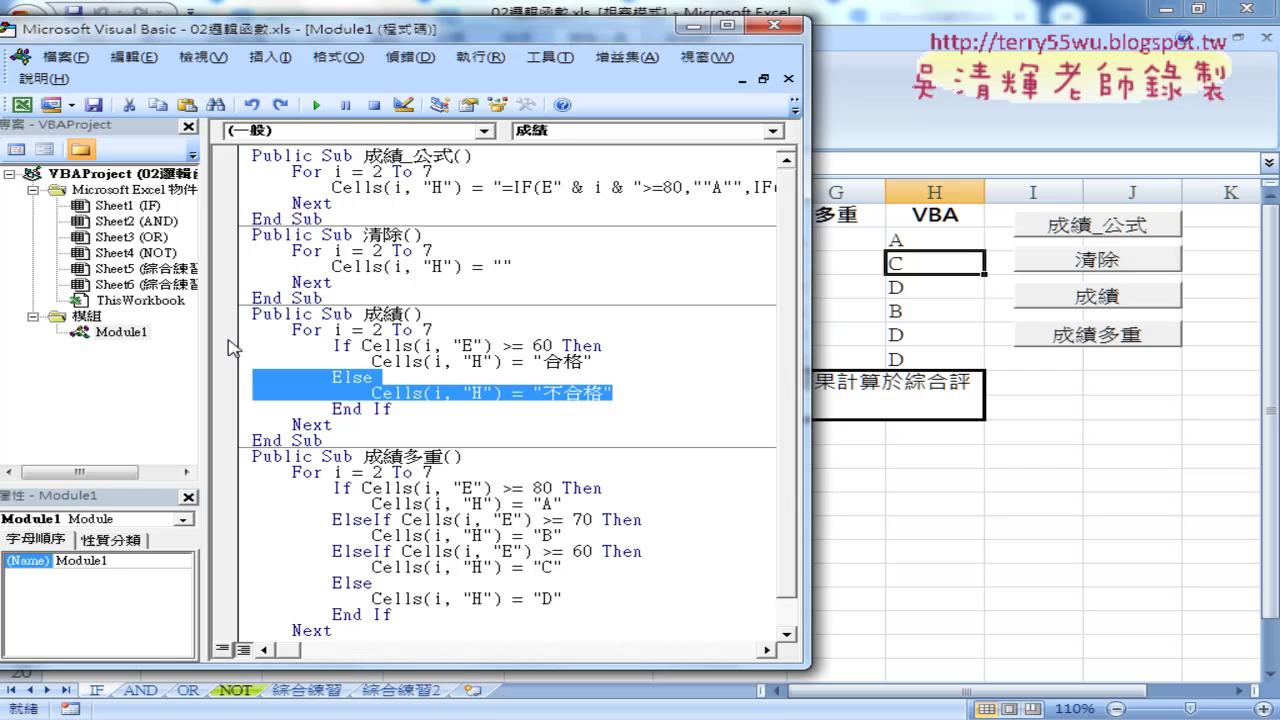
Change the If comparison from >= 60 to <= 100, adding 'or' after it
click(563, 345)
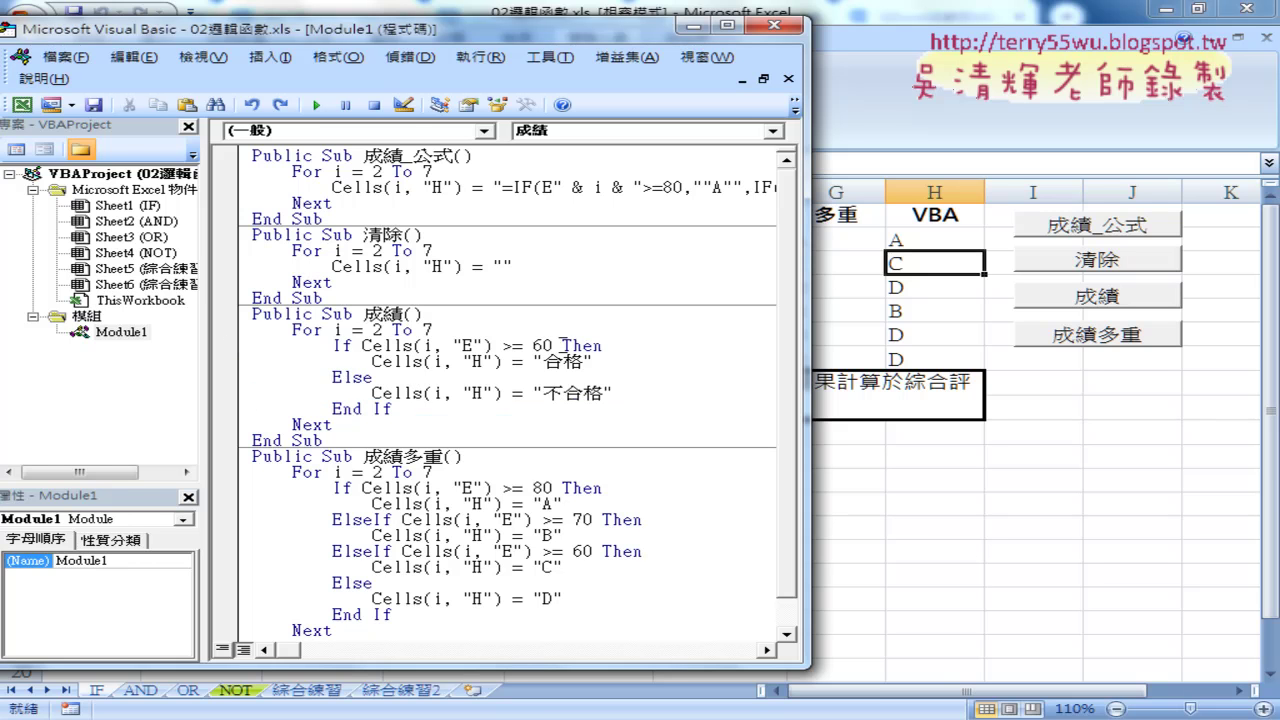
drag(563, 345, 365, 345)
click(365, 345)
text(8)
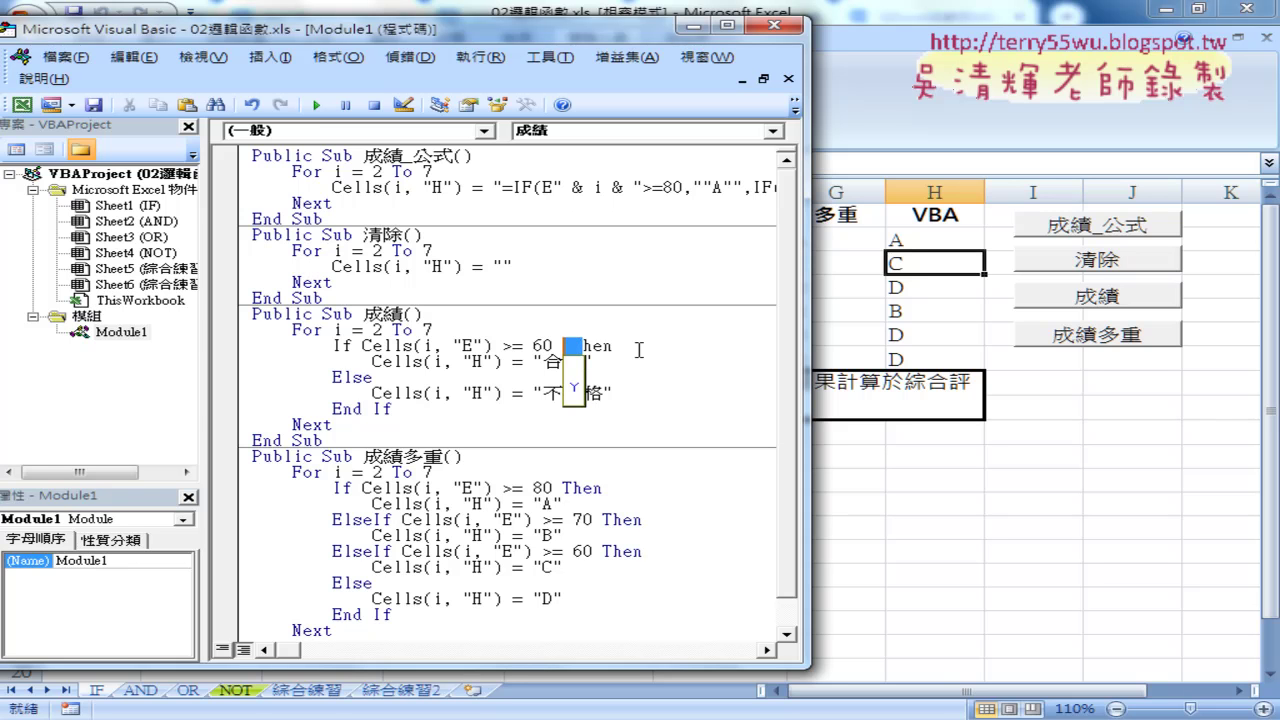
text(and)
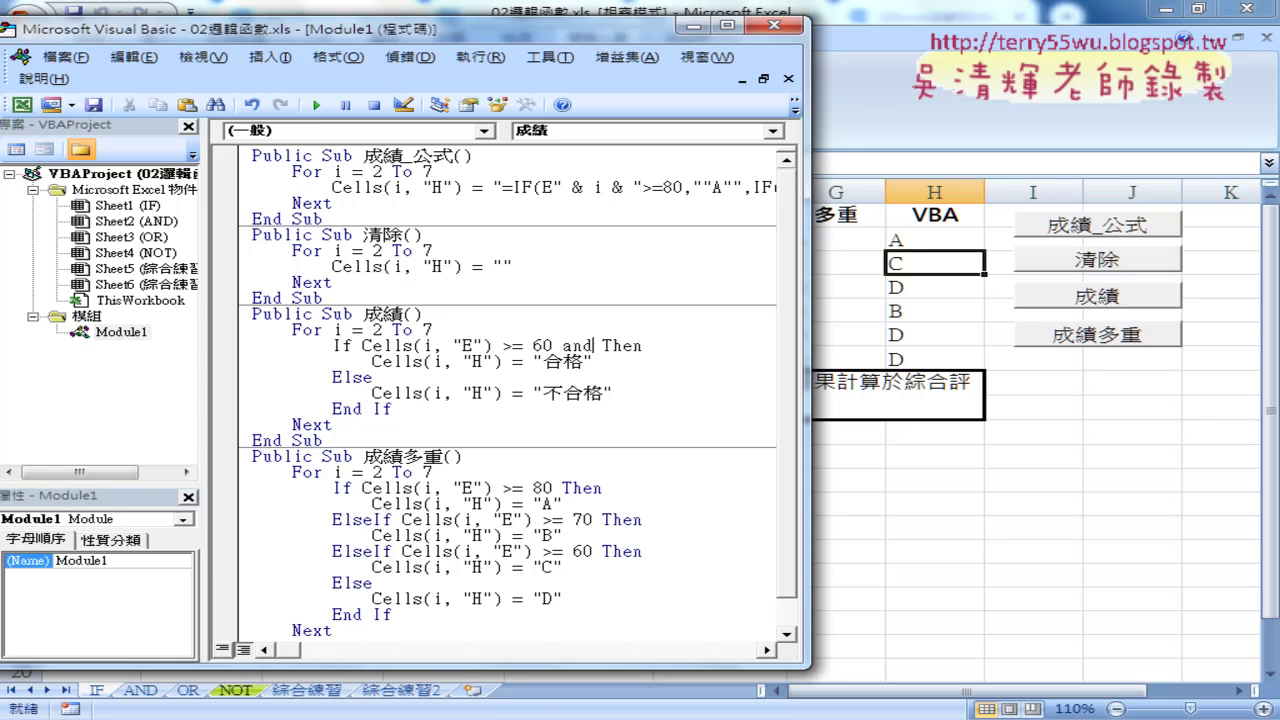
key(BackSpace)
key(BackSpace)
key(BackSpace)
text(o)
text(r)
key(Delete)
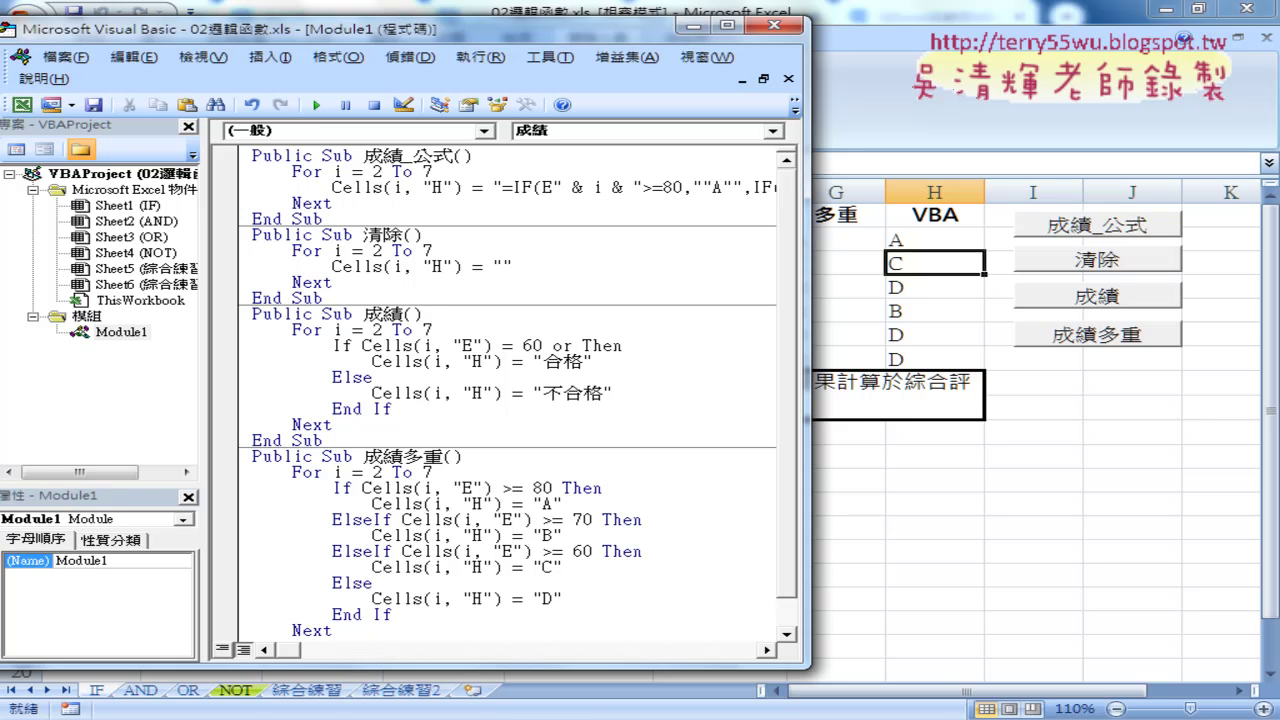
text(<)
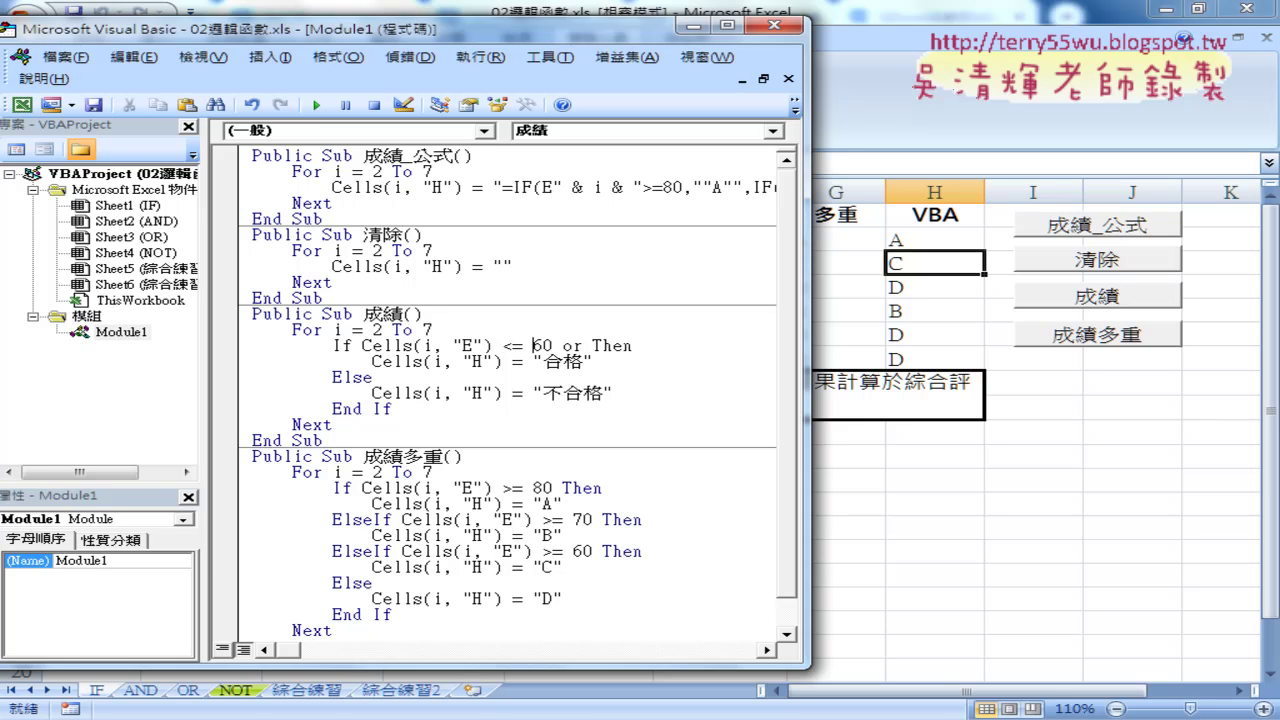
key(Delete)
text(1)
text(0)
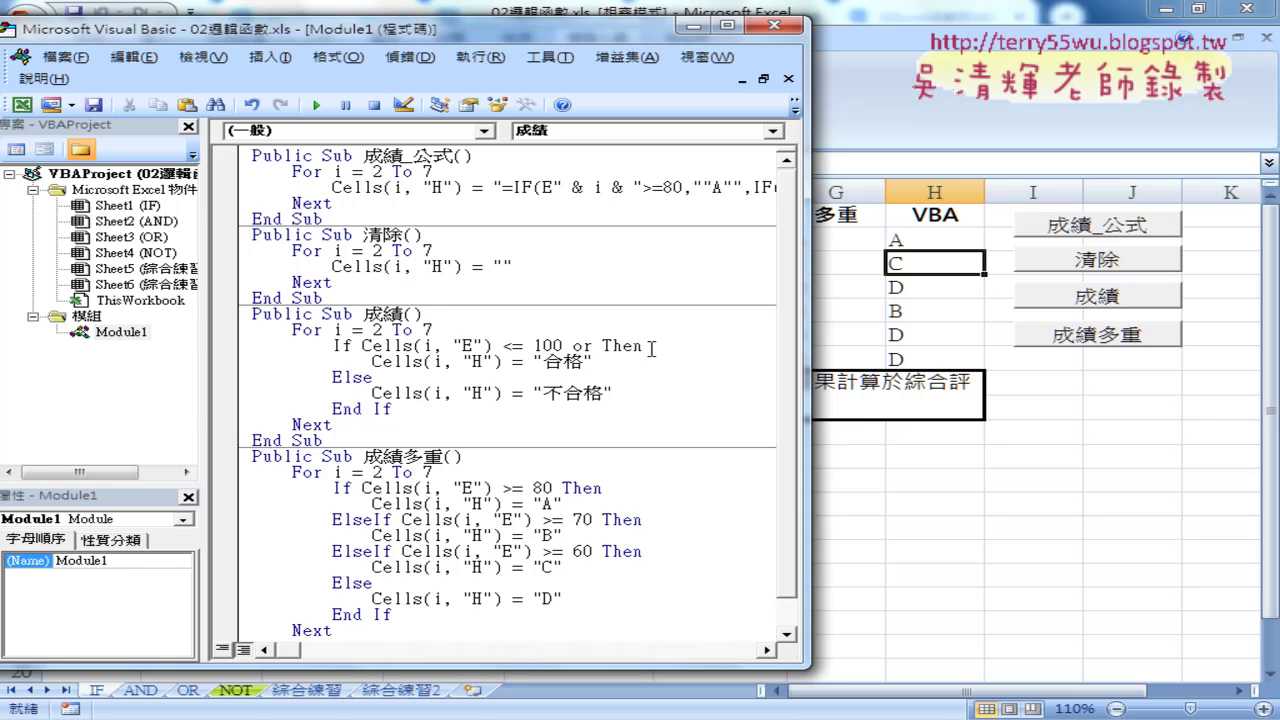
Replace 'or' with 'and' and select Cells(i, "E") <= for copying
double_click(588, 346)
text(a)
text(nd)
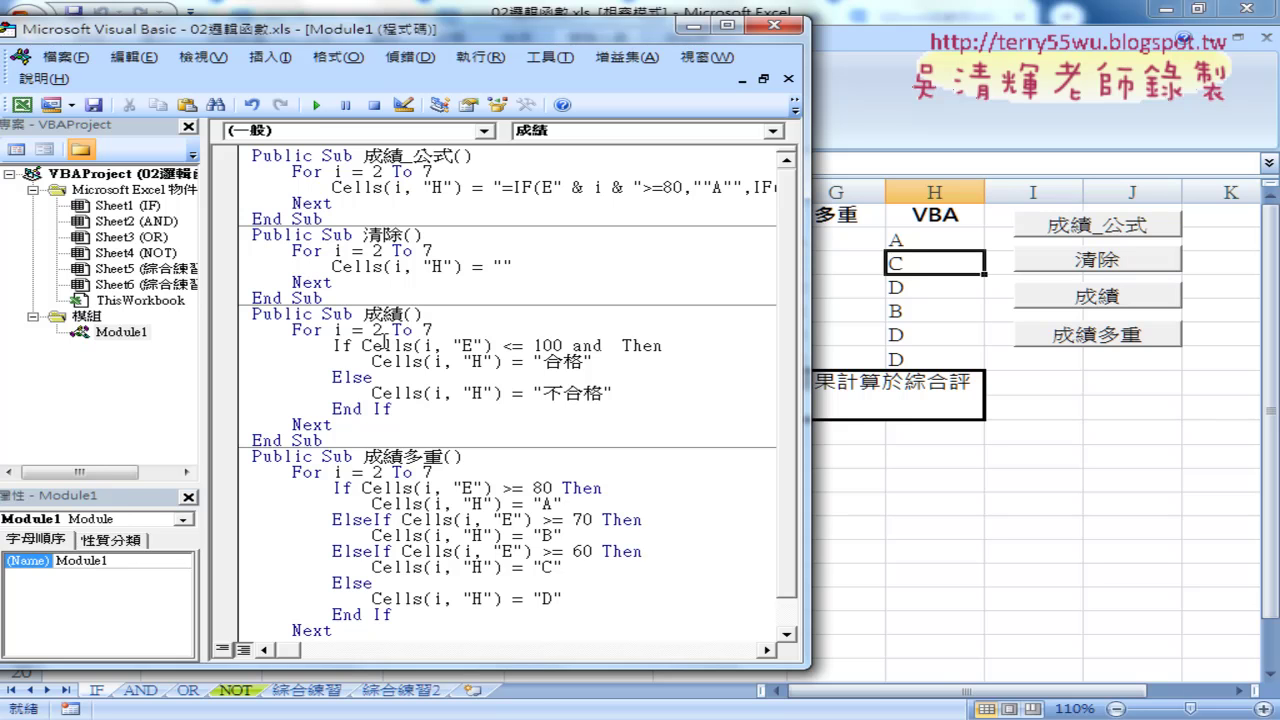
drag(363, 345, 613, 350)
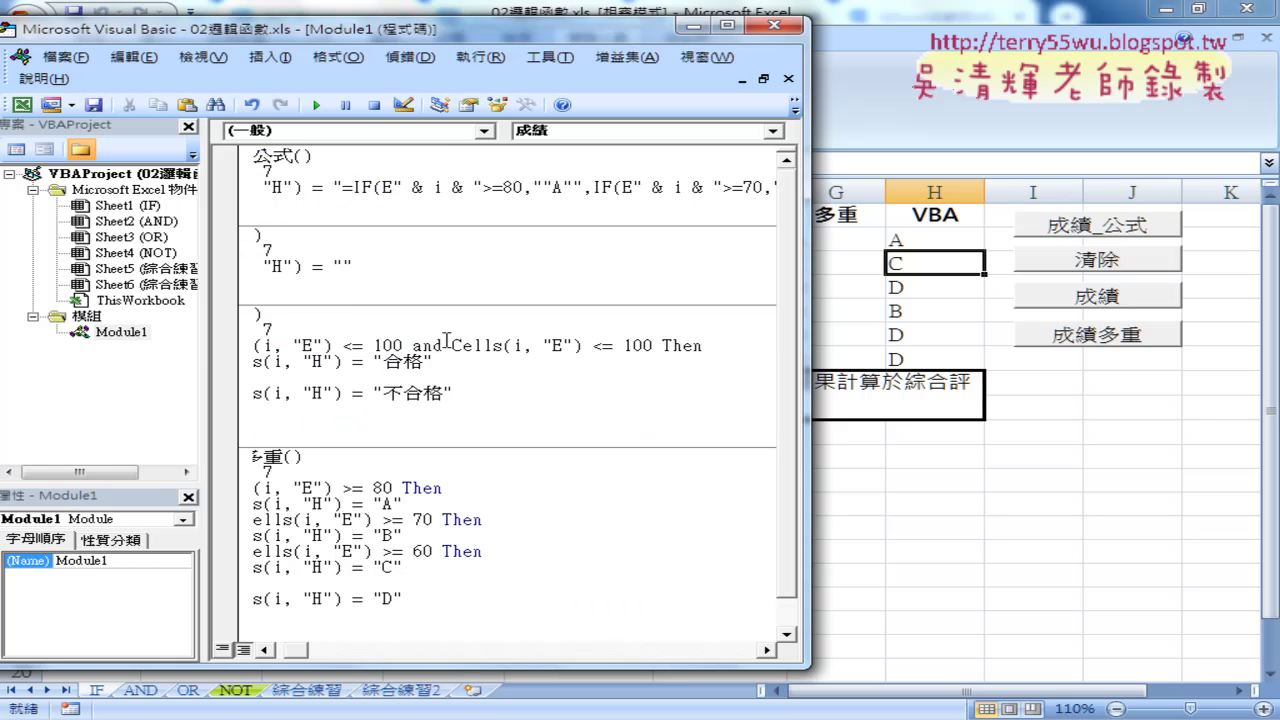
Change the second comparison to Cells(i, "E") >= 70
drag(592, 347, 604, 347)
text(>)
key(BackSpace)
key(Delete)
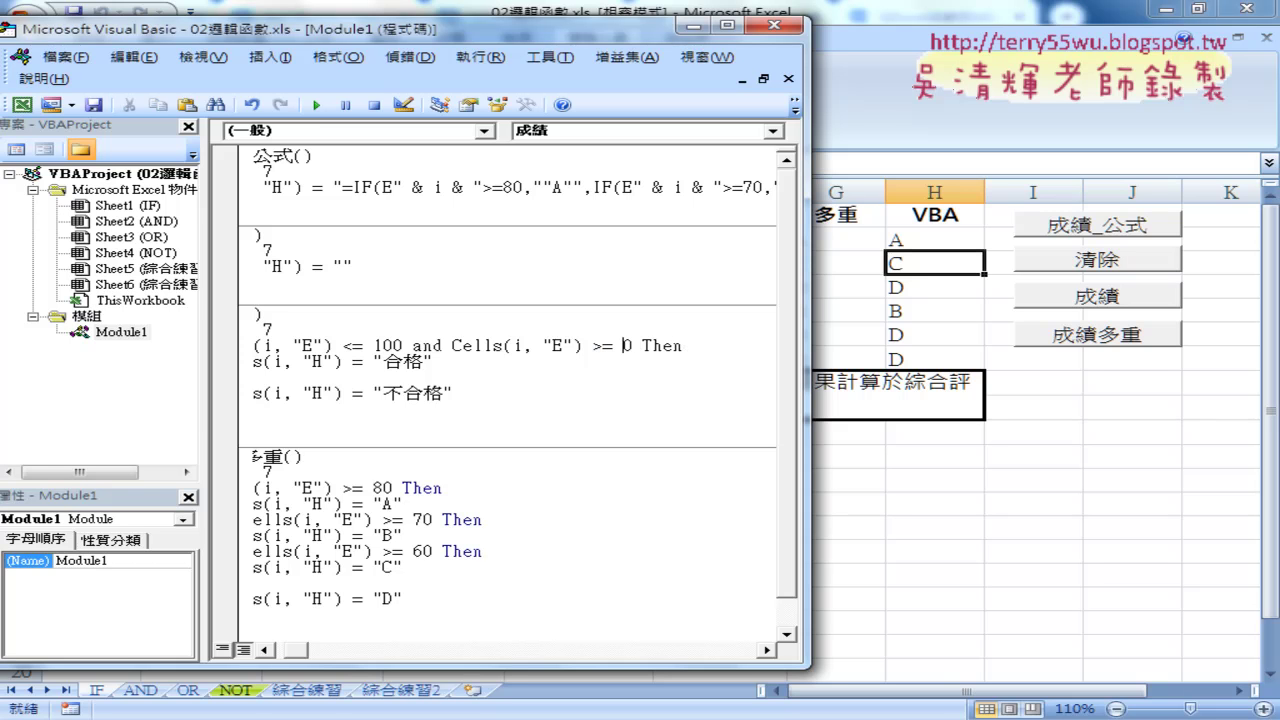
text(7)
Mark up the condition on screen, then leave the If line so VBA capitalises And
key(ctrl+shift+d)
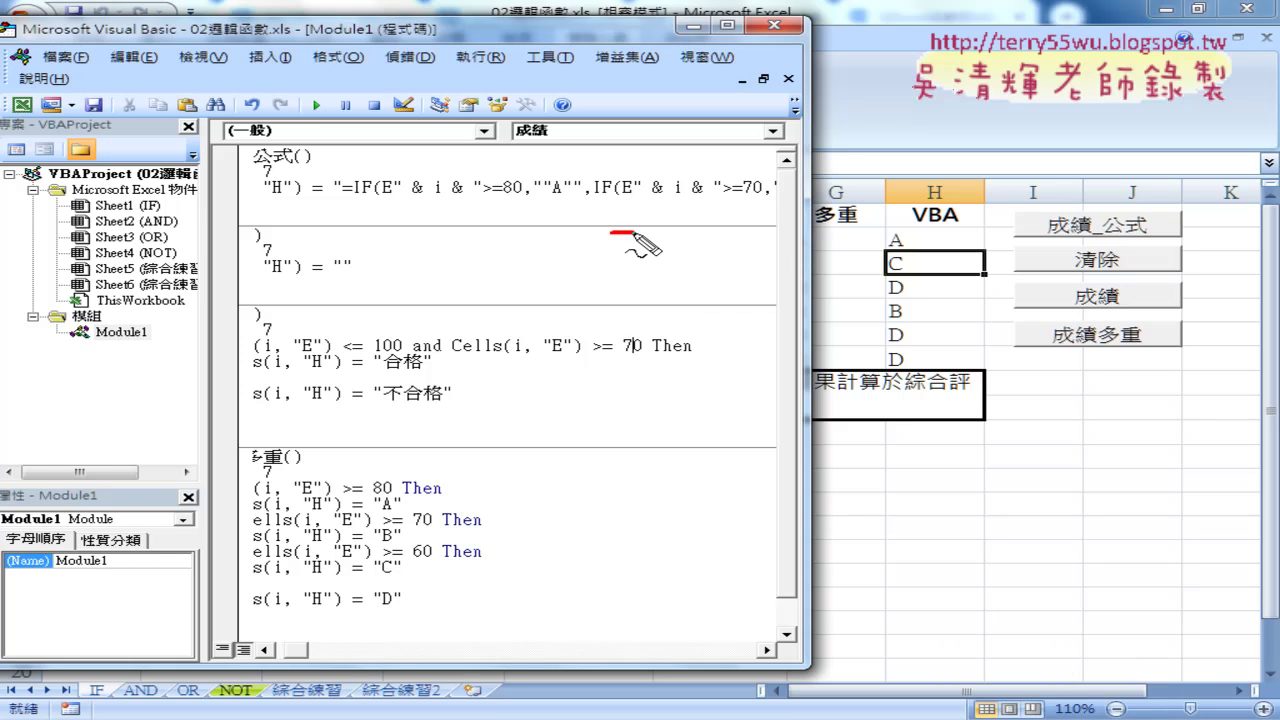
mouse_move(632, 235)
mouse_down()
mouse_move(765, 238)
mouse_move(714, 296)
mouse_move(590, 318)
mouse_move(632, 254)
mouse_move(650, 268)
mouse_up()
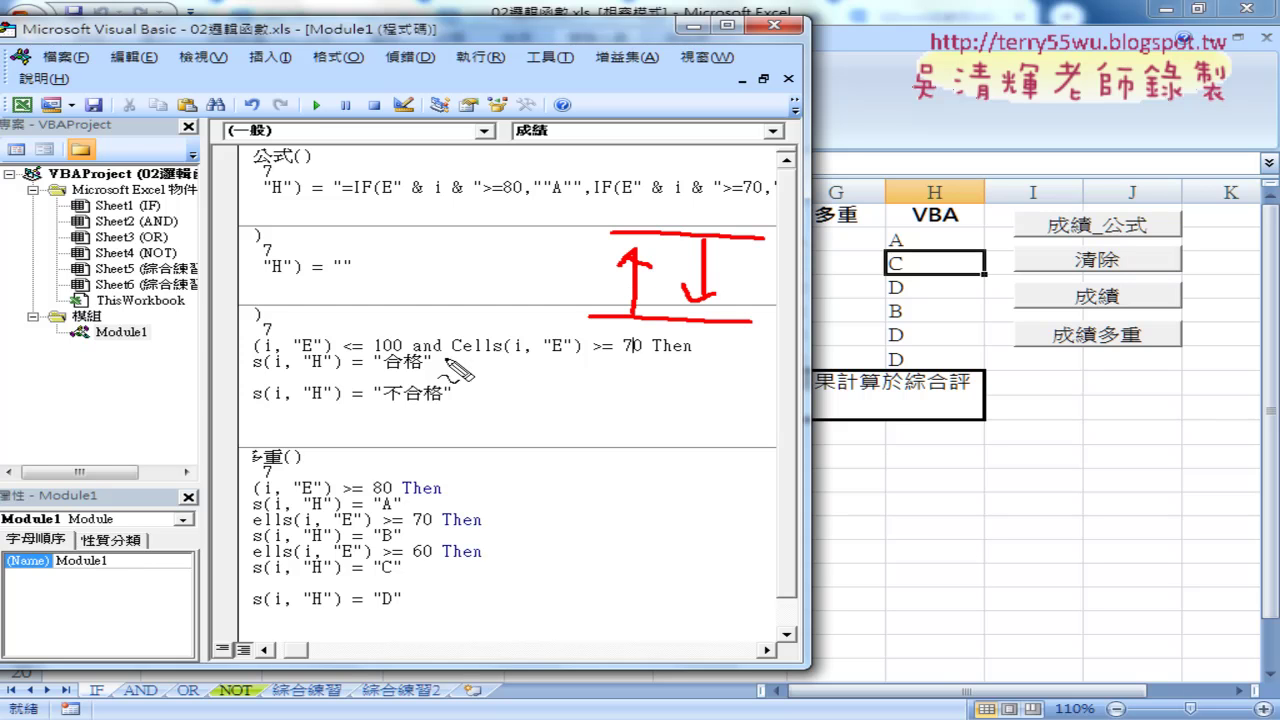
drag(405, 354, 445, 352)
mouse_move(660, 258)
mouse_down()
mouse_move(645, 295)
mouse_move(622, 255)
mouse_up()
drag(513, 210, 528, 236)
mouse_move(548, 218)
mouse_down()
mouse_move(592, 232)
mouse_move(568, 218)
mouse_up()
drag(518, 304, 545, 352)
mouse_move(575, 310)
mouse_down()
mouse_move(572, 320)
mouse_move(600, 319)
mouse_up()
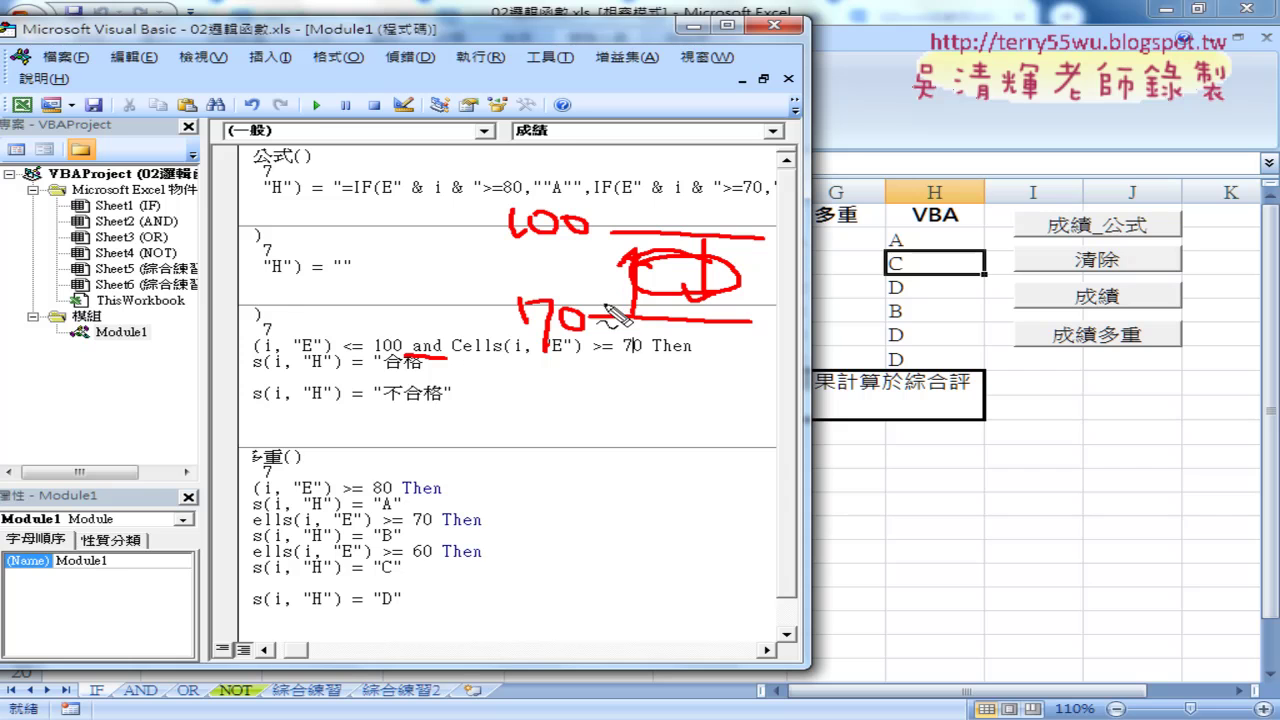
drag(420, 368, 392, 372)
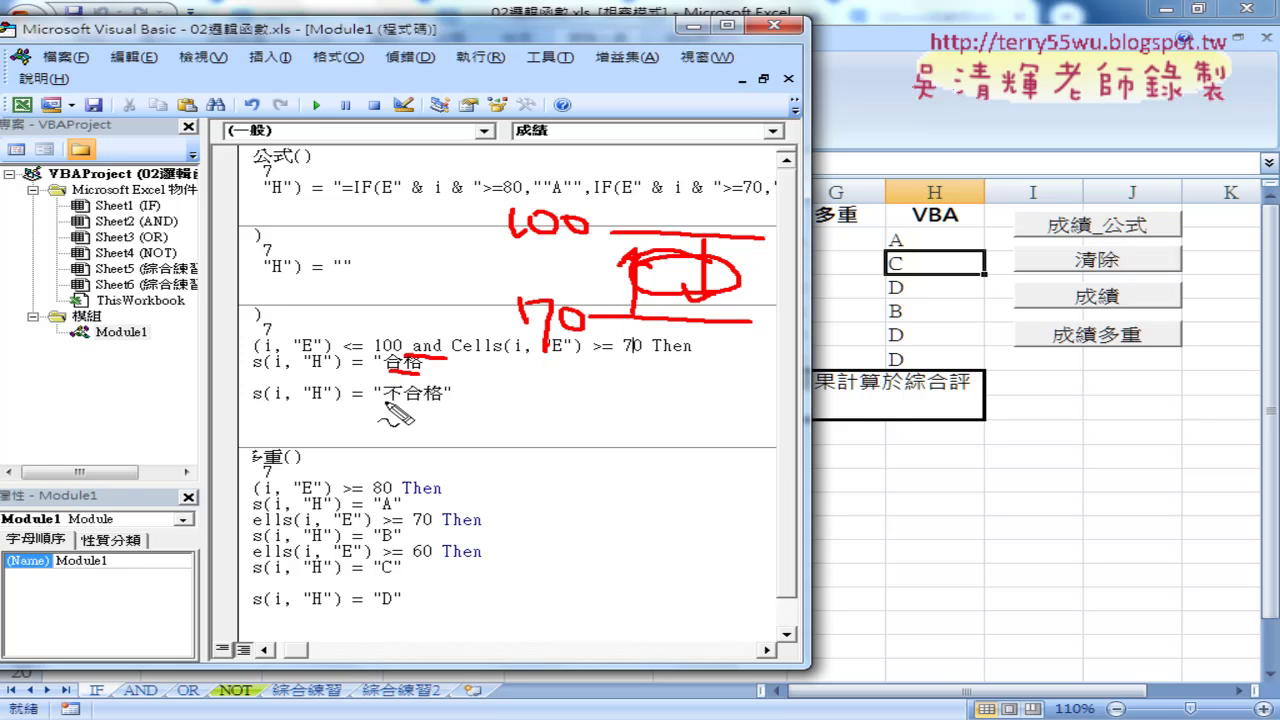
key(Escape)
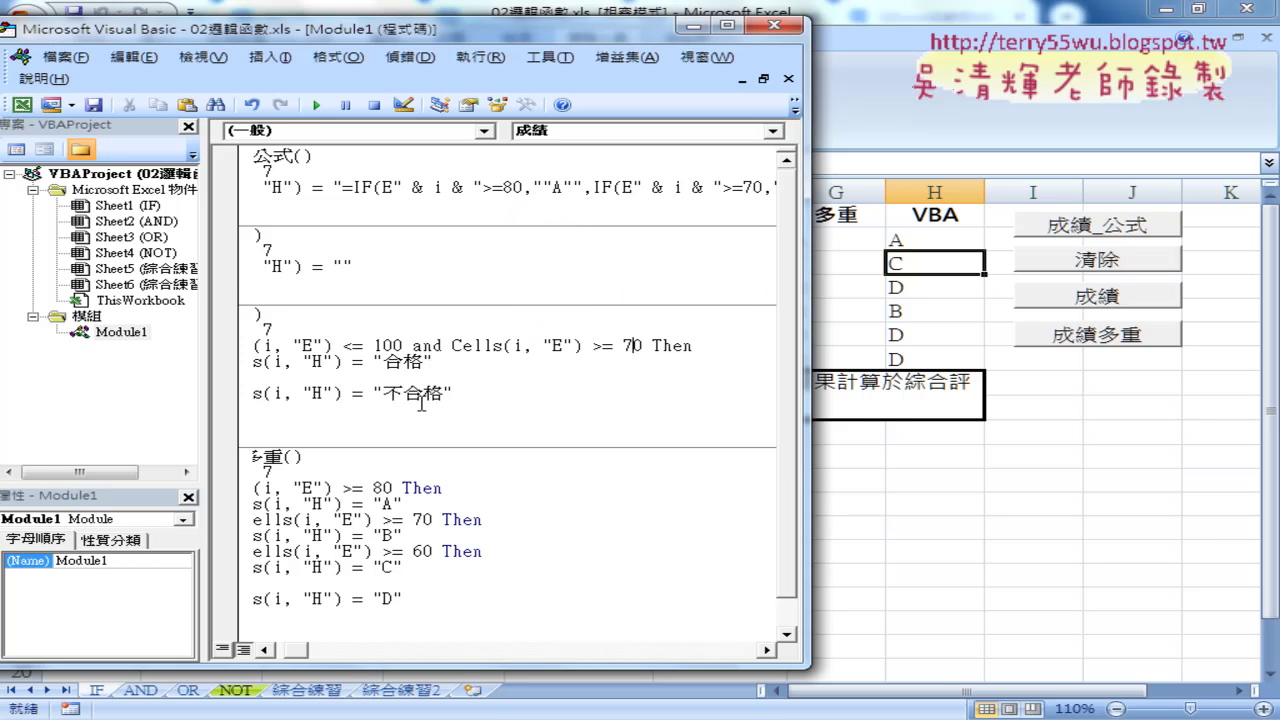
click(452, 393)
Run the 成績 macro and check the 合格/不合格 results in column H
click(316, 104)
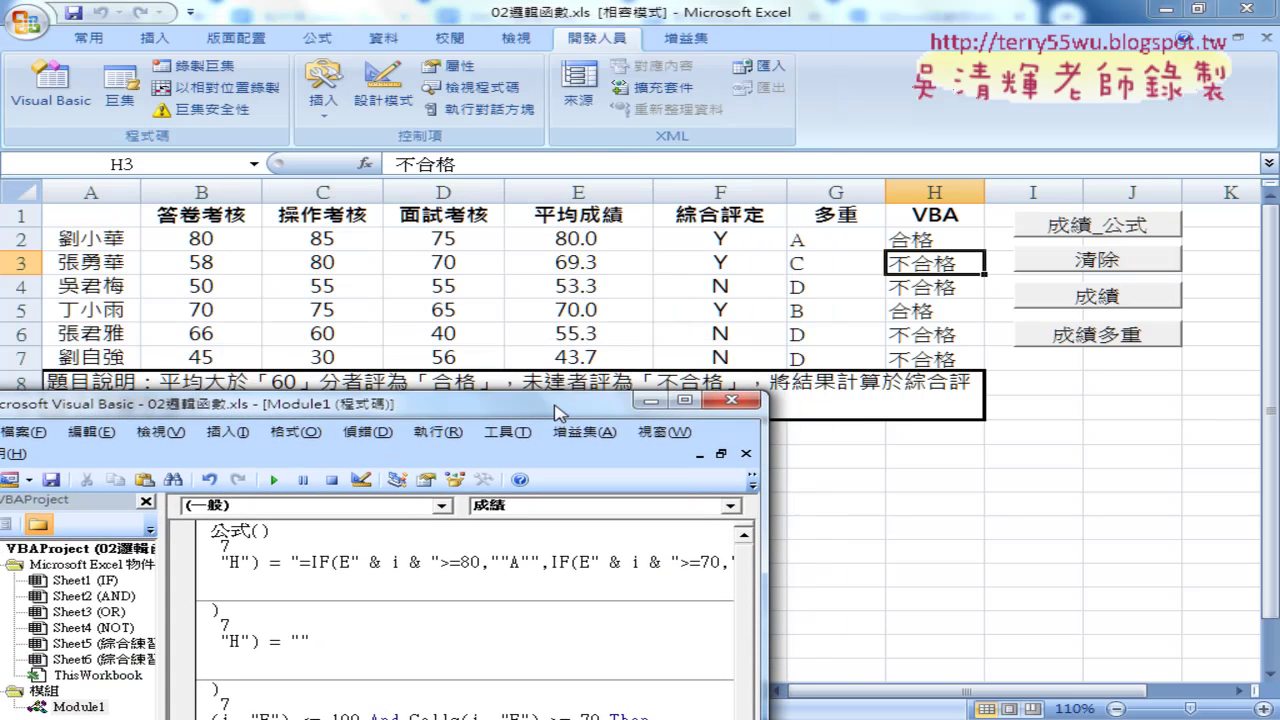
drag(607, 40, 563, 424)
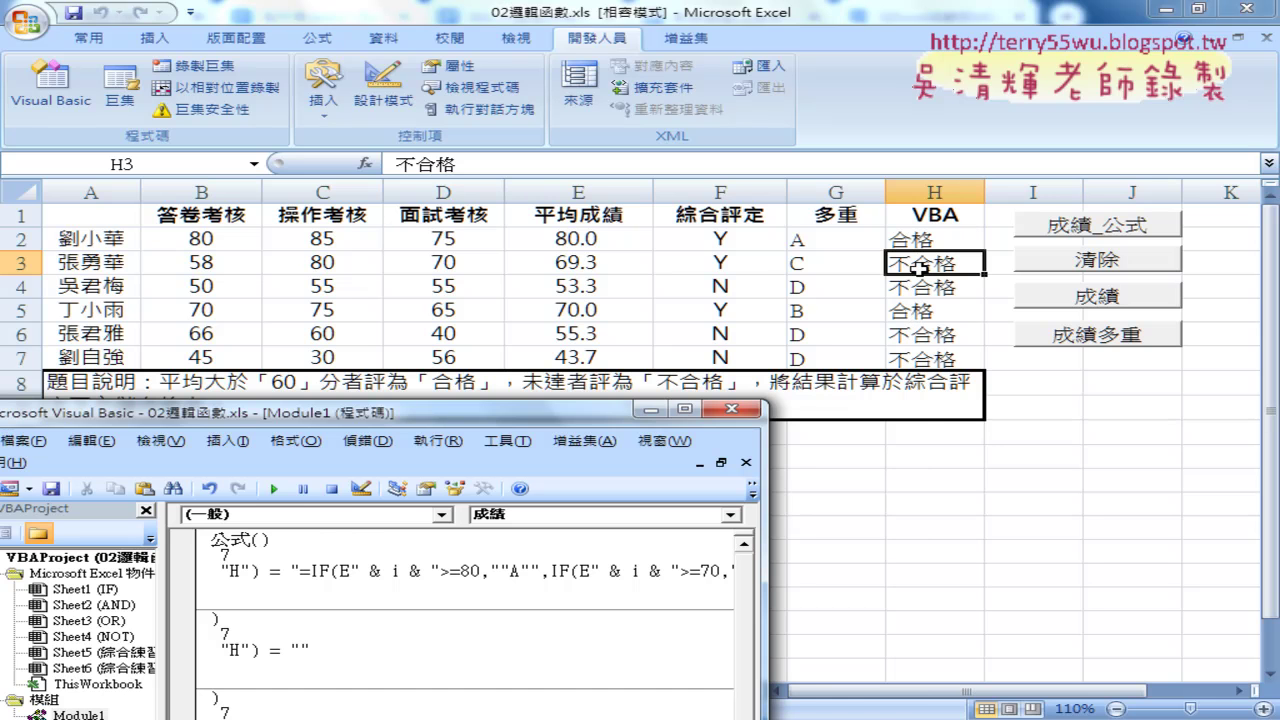
drag(508, 414, 634, 64)
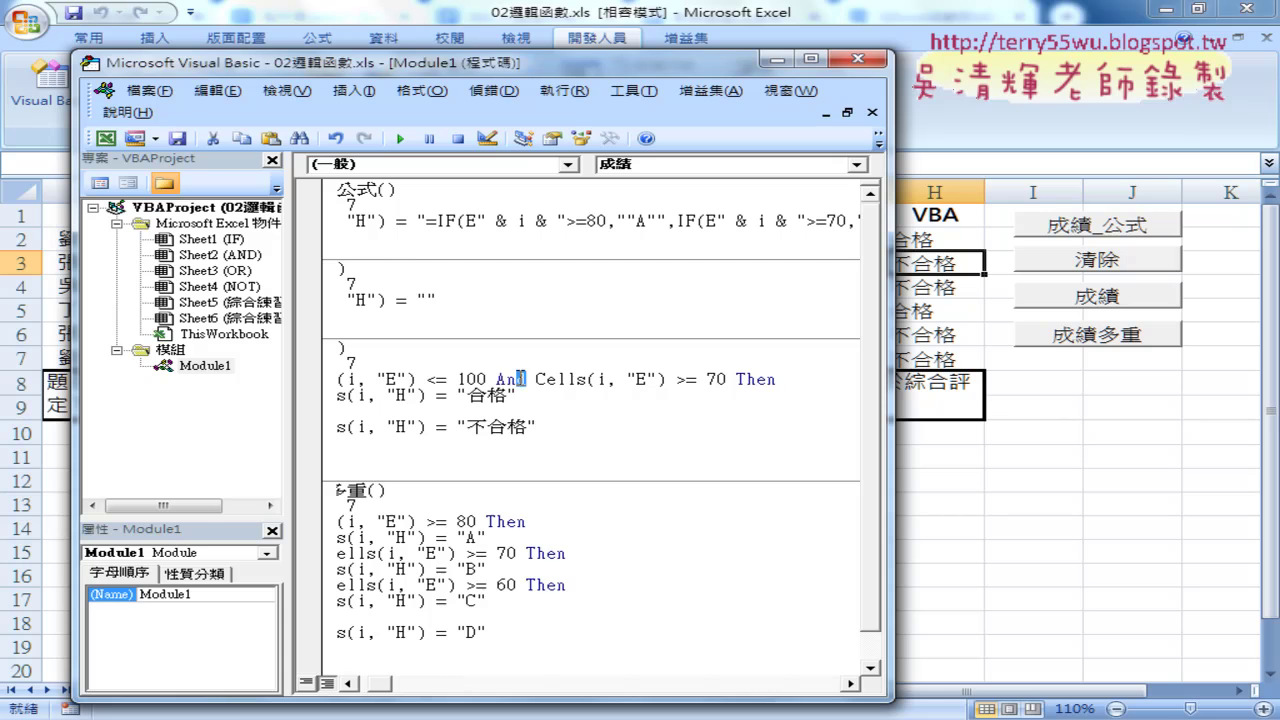
Reposition and widen the code window so Module1's full lines show
double_click(521, 379)
drag(605, 65, 698, 38)
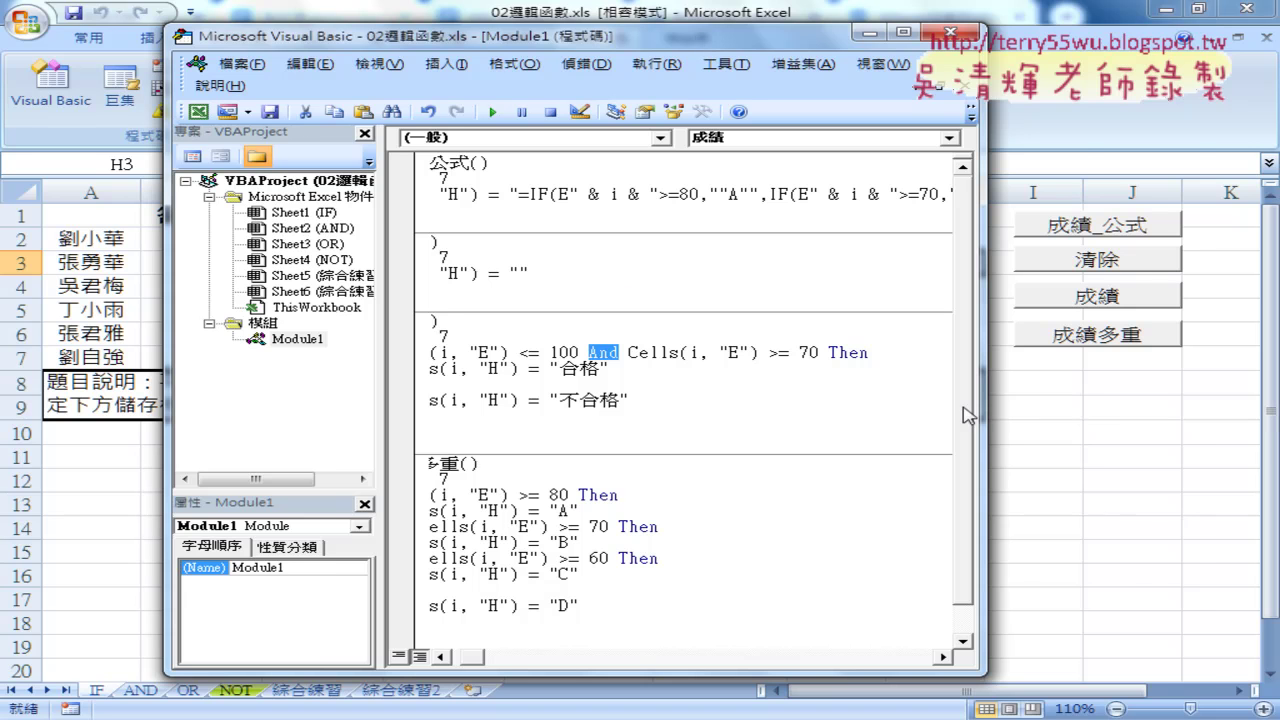
drag(985, 400, 1207, 400)
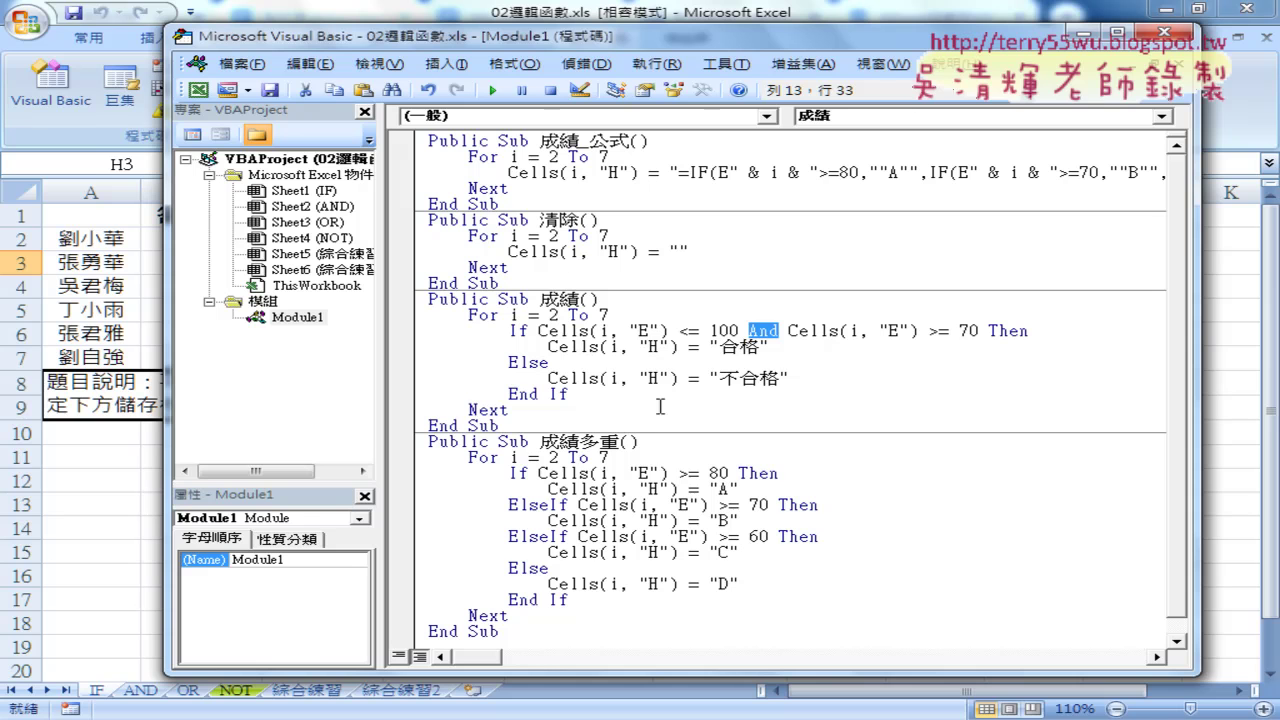
click(679, 331)
click(537, 331)
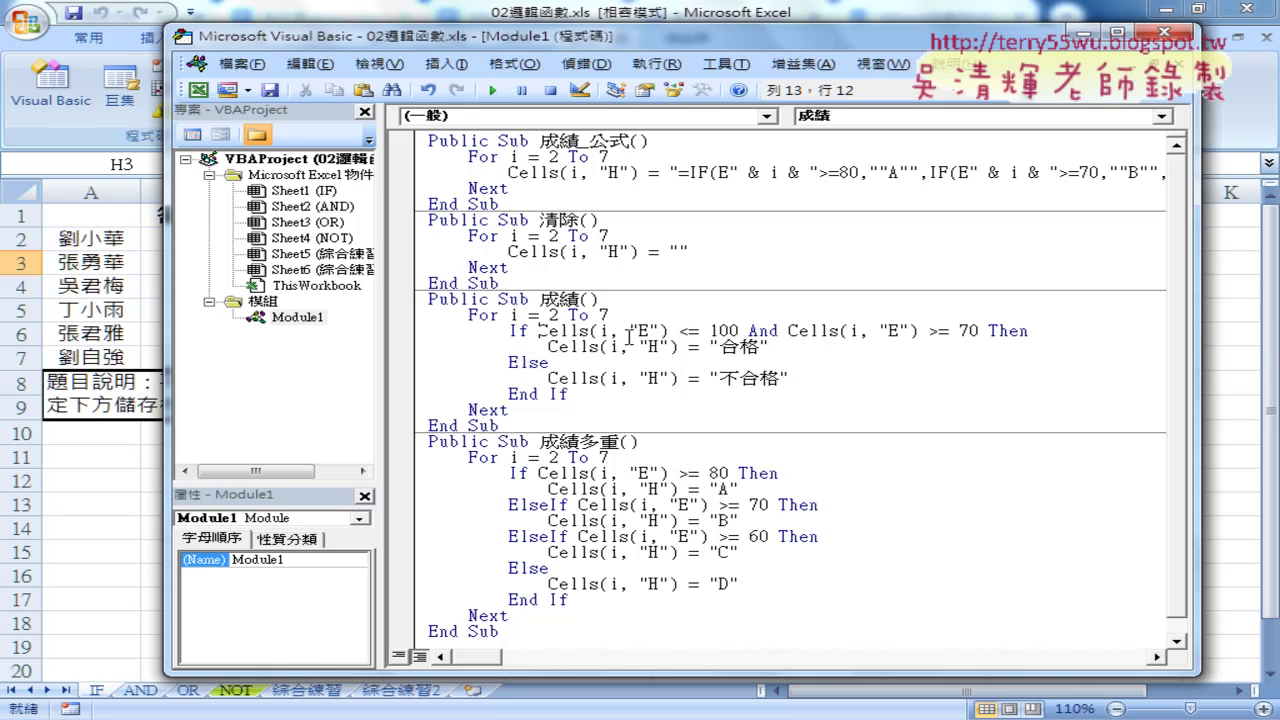
text(n)
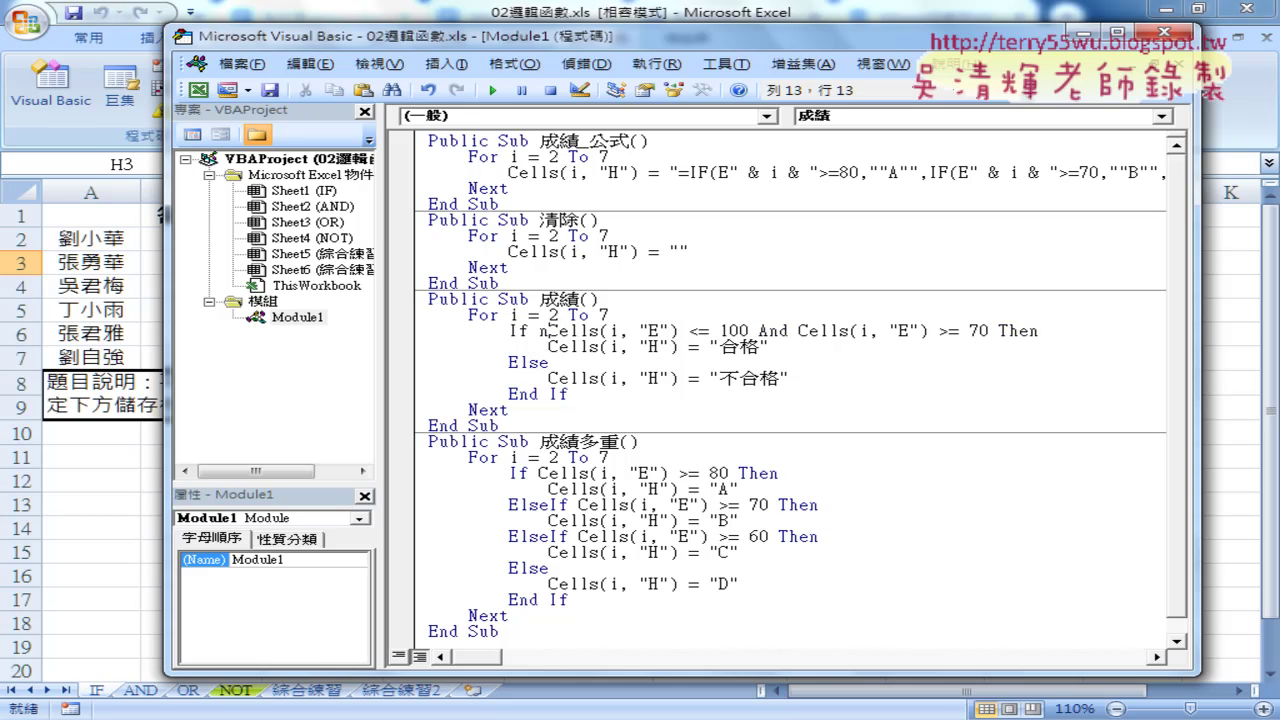
text(ot)
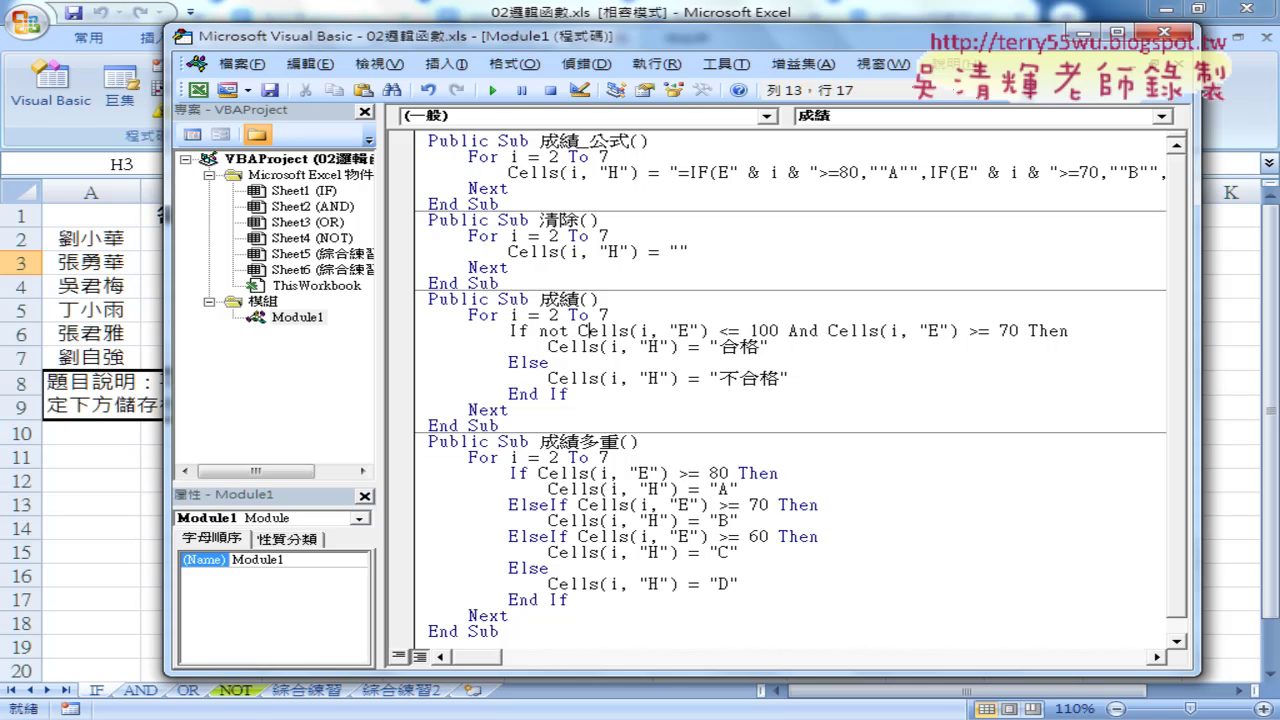
click(718, 331)
key(Left)
key(Left)
key(Left)
key(Left)
key(Left)
key(Left)
key(Left)
key(Left)
key(Left)
key(Delete)
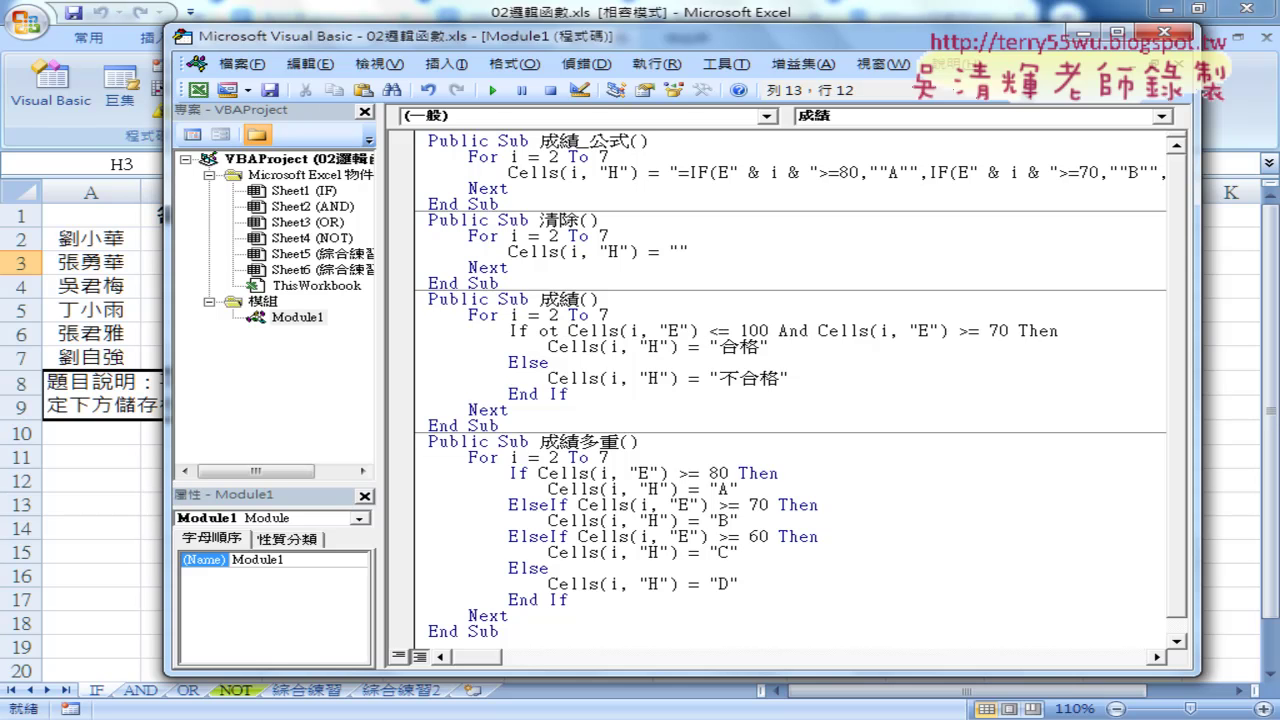
key(Delete)
key(Delete)
key(Delete)
key(Down)
key(Down)
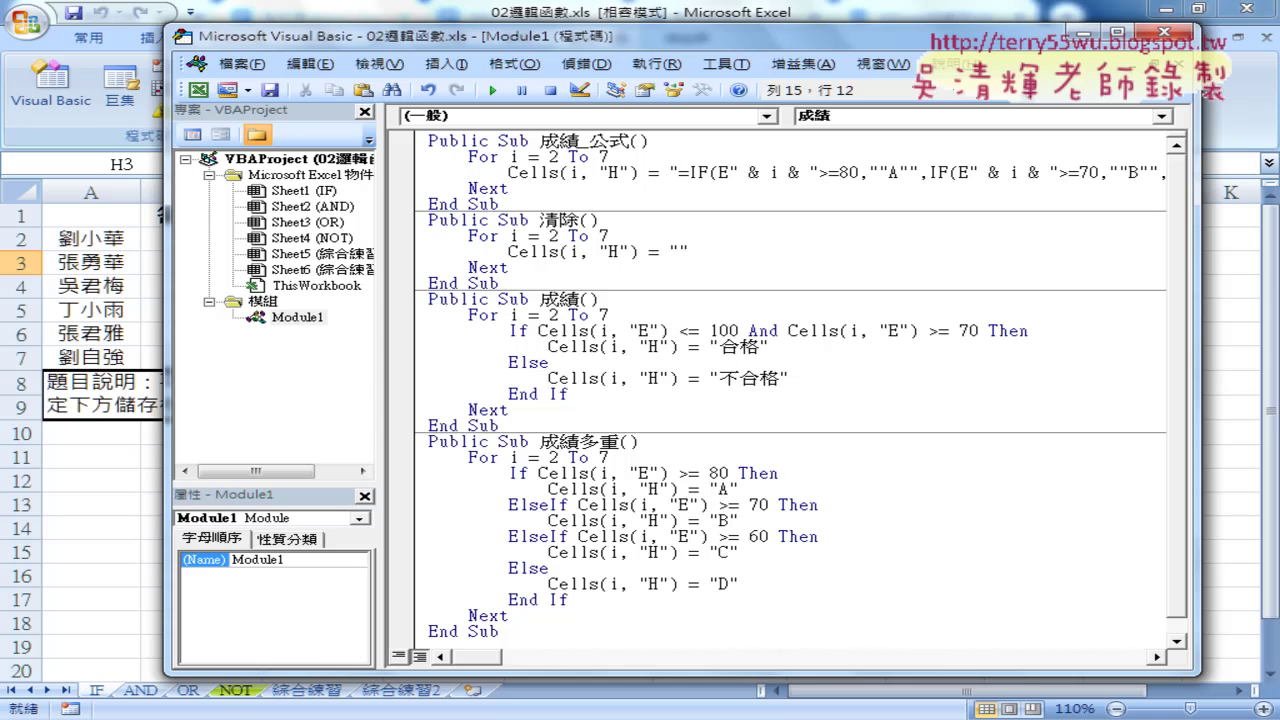